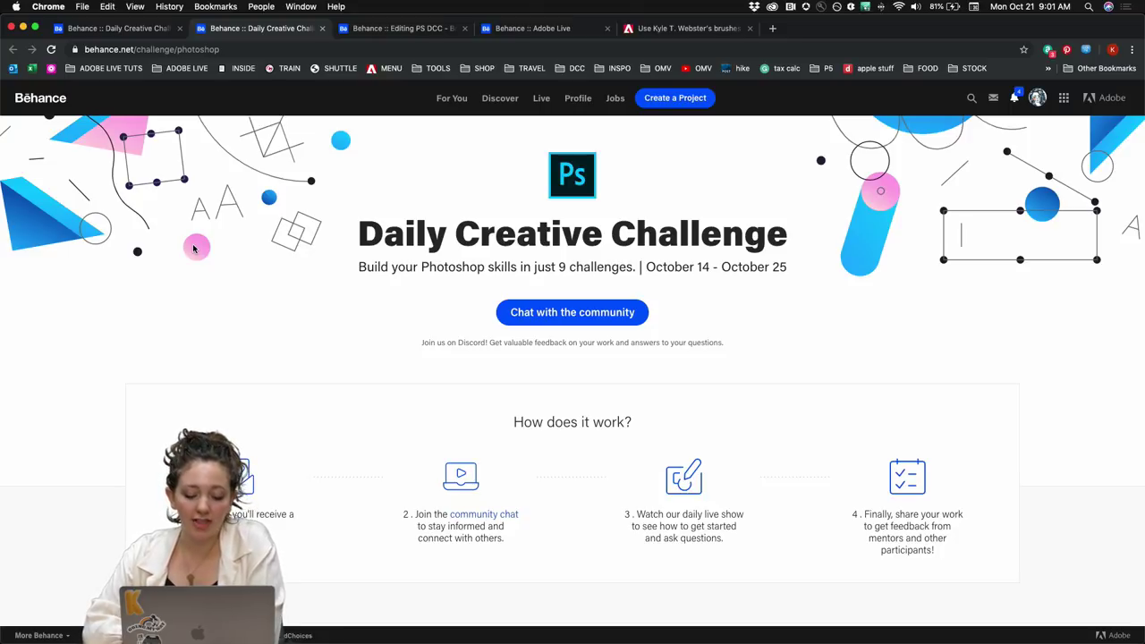
- Scroll the Behance challenge page to the Compositing (October 18) and Brush Making (October 21) cards
scroll(193, 248, down, 2)
scroll(194, 249, down, 10)
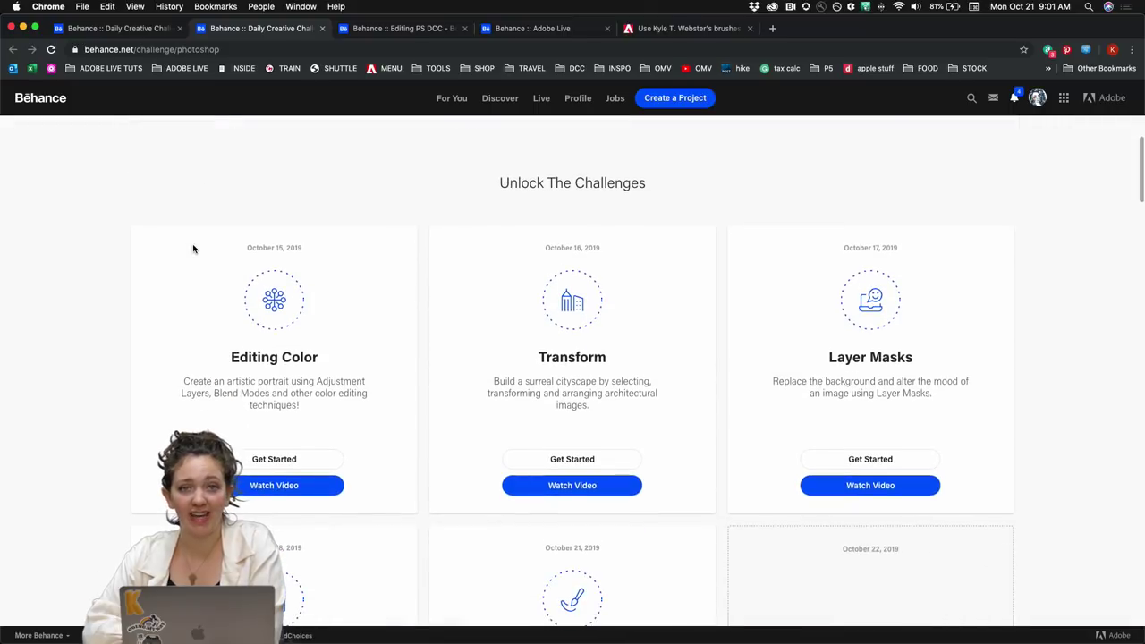
scroll(184, 328, down, 2)
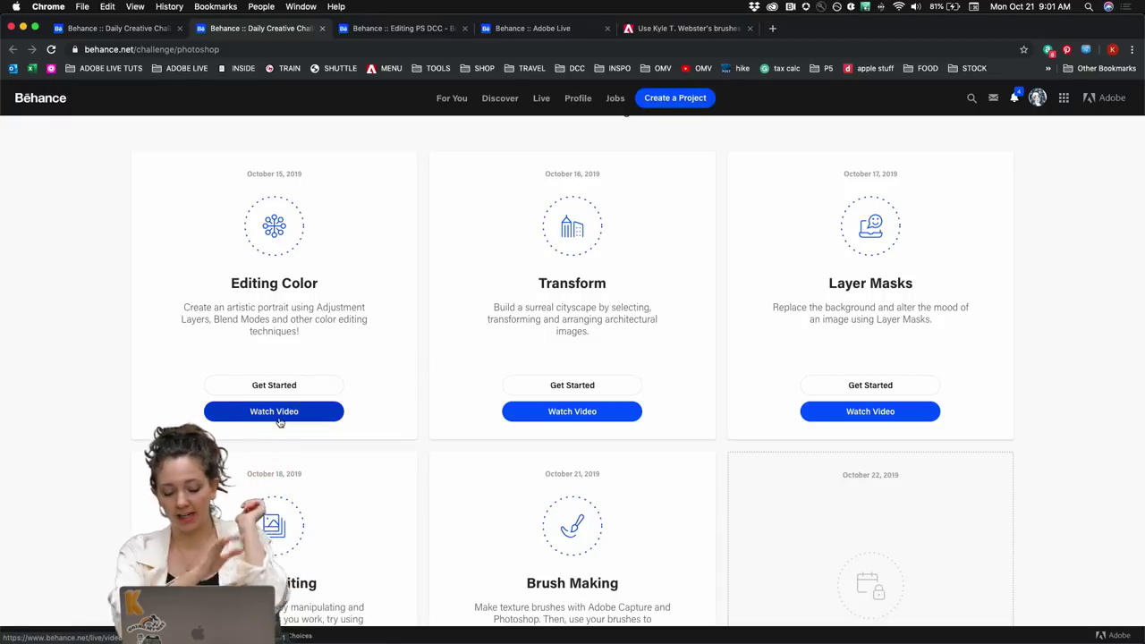
scroll(278, 422, down, 5)
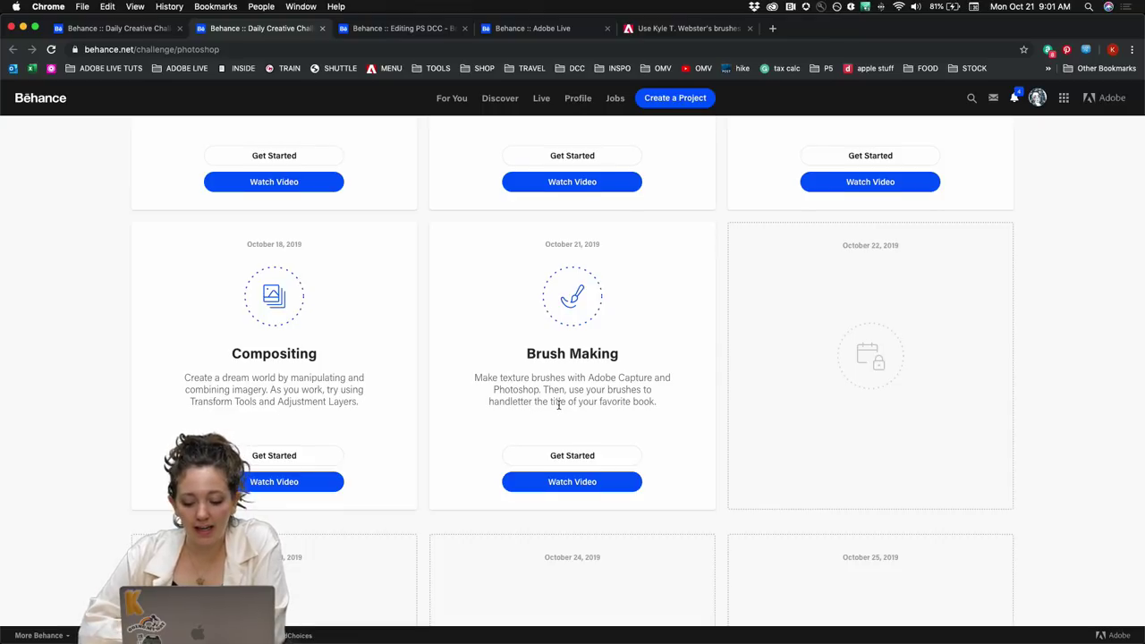
scroll(558, 404, down, 1)
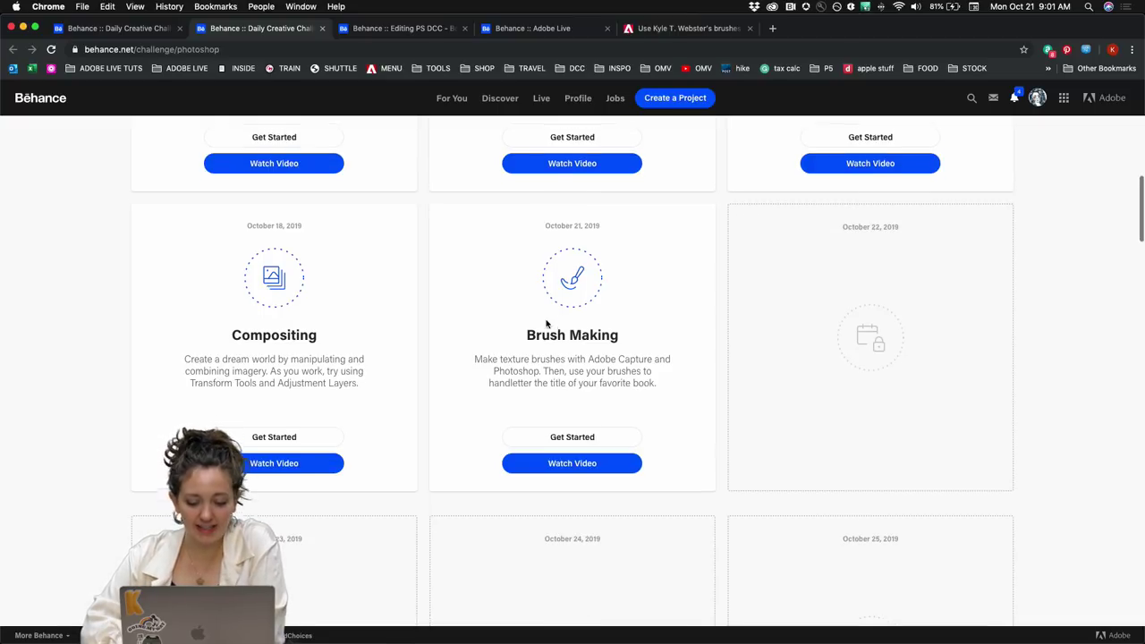
scroll(546, 324, up, 1)
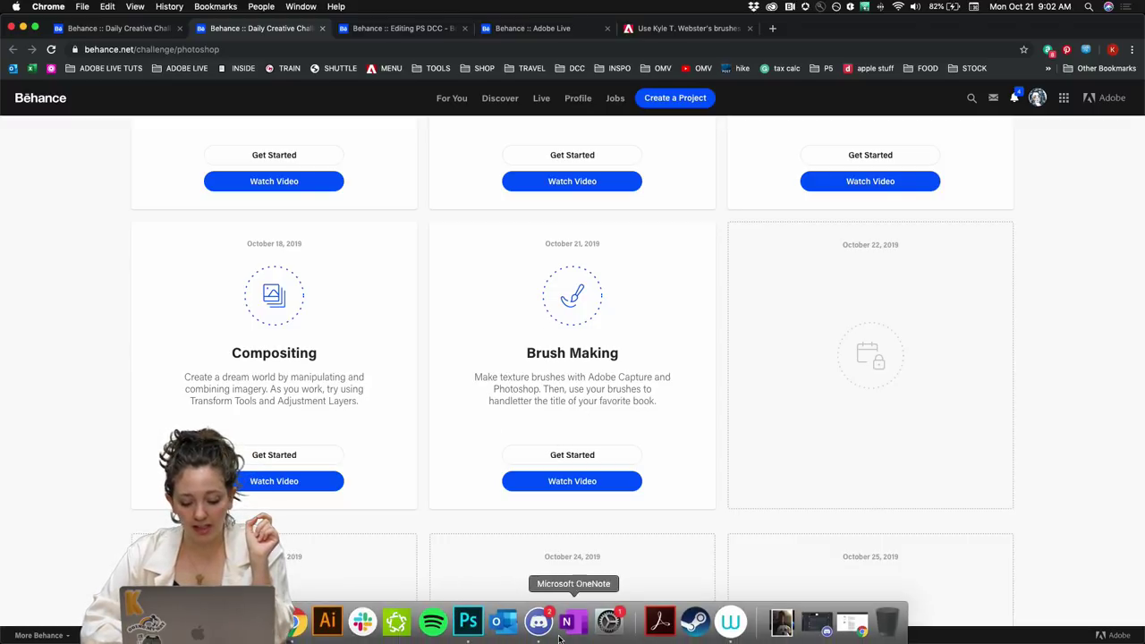
click(541, 638)
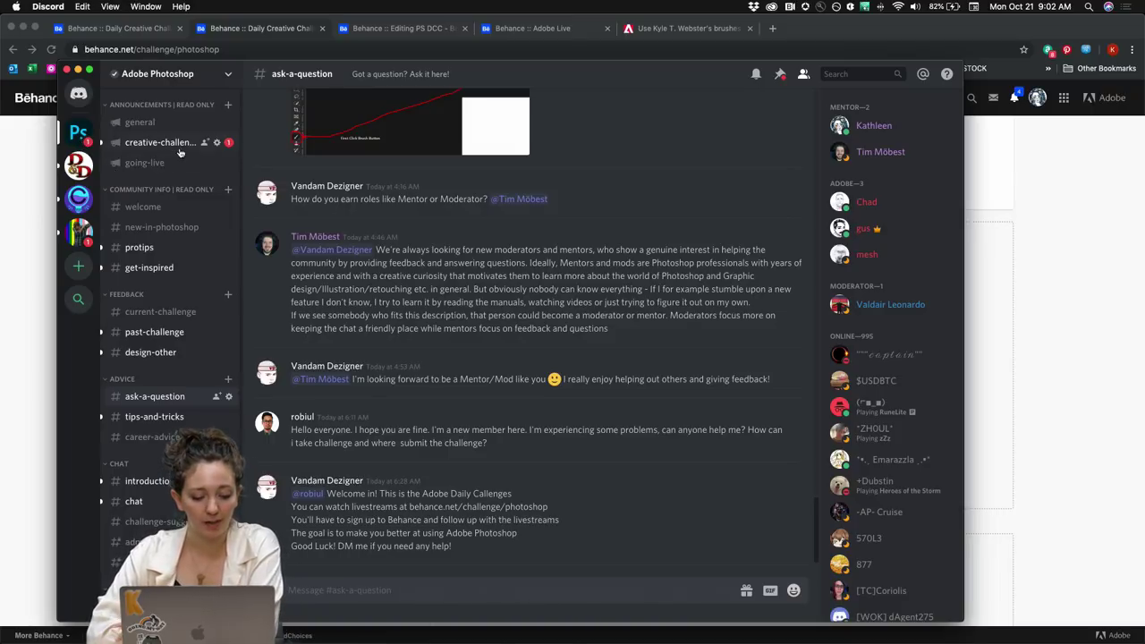
click(148, 142)
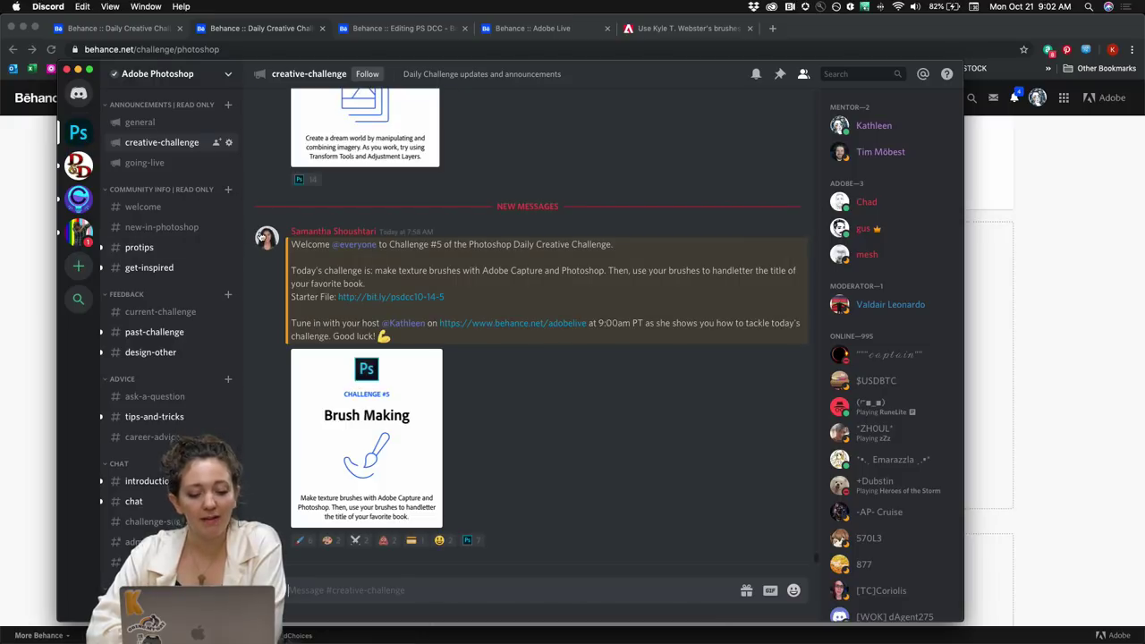
click(157, 318)
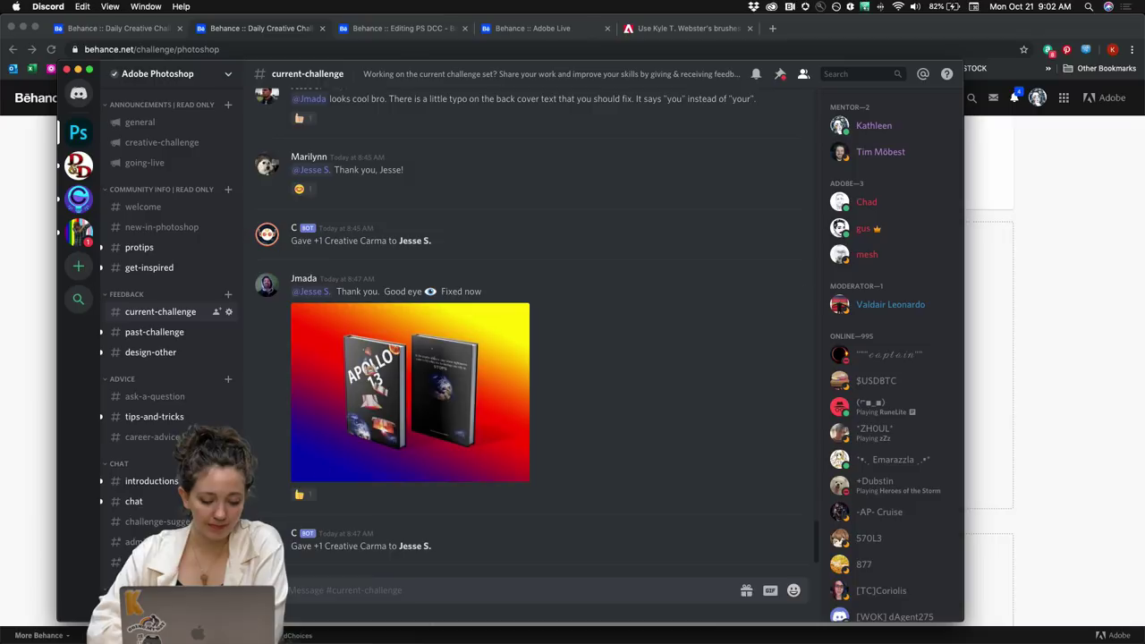
click(134, 502)
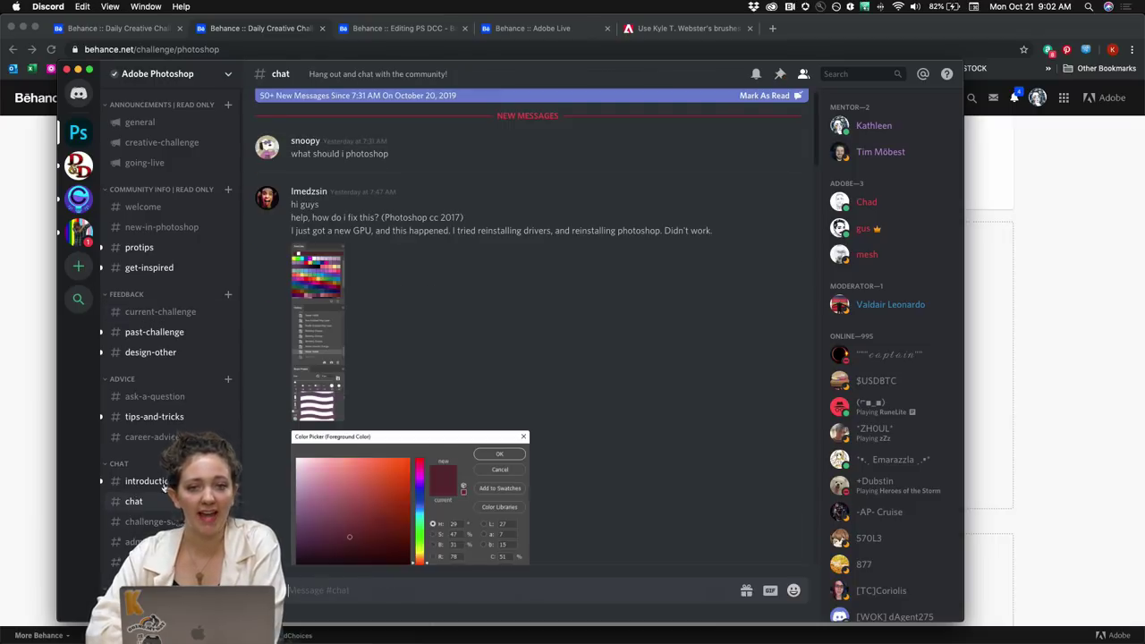
scroll(421, 296, down, 5)
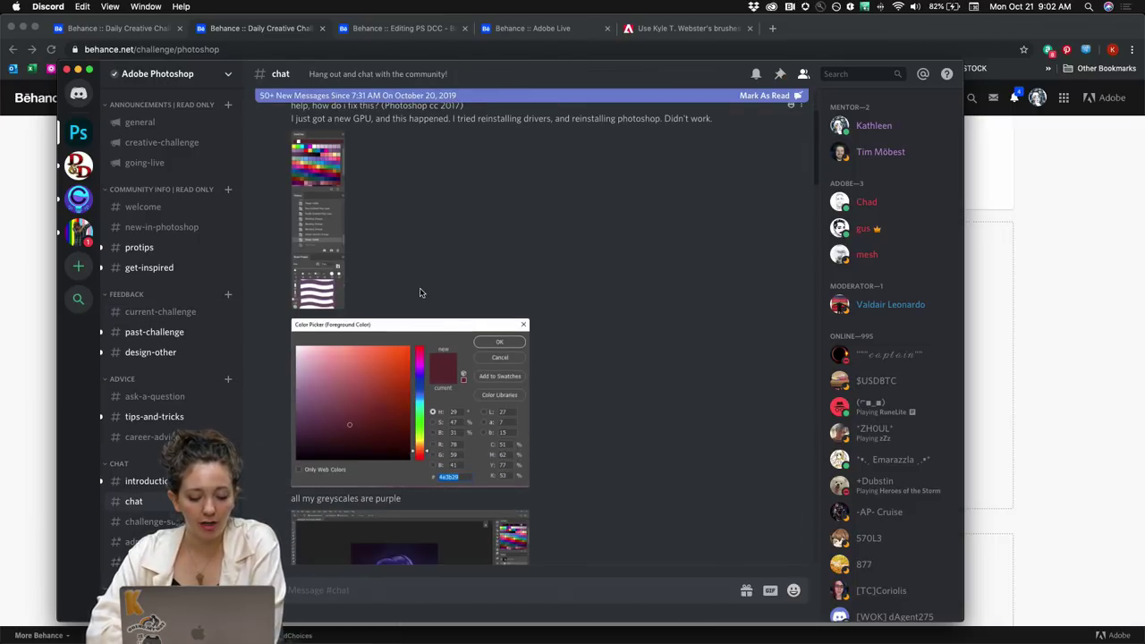
scroll(421, 293, down, 6)
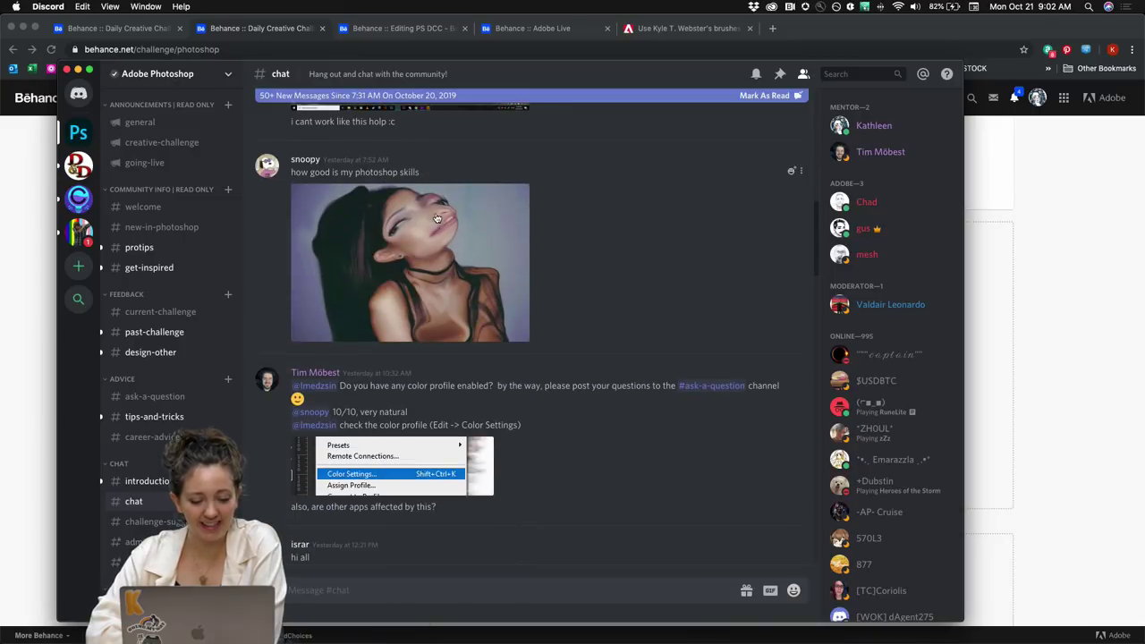
scroll(588, 301, down, 5)
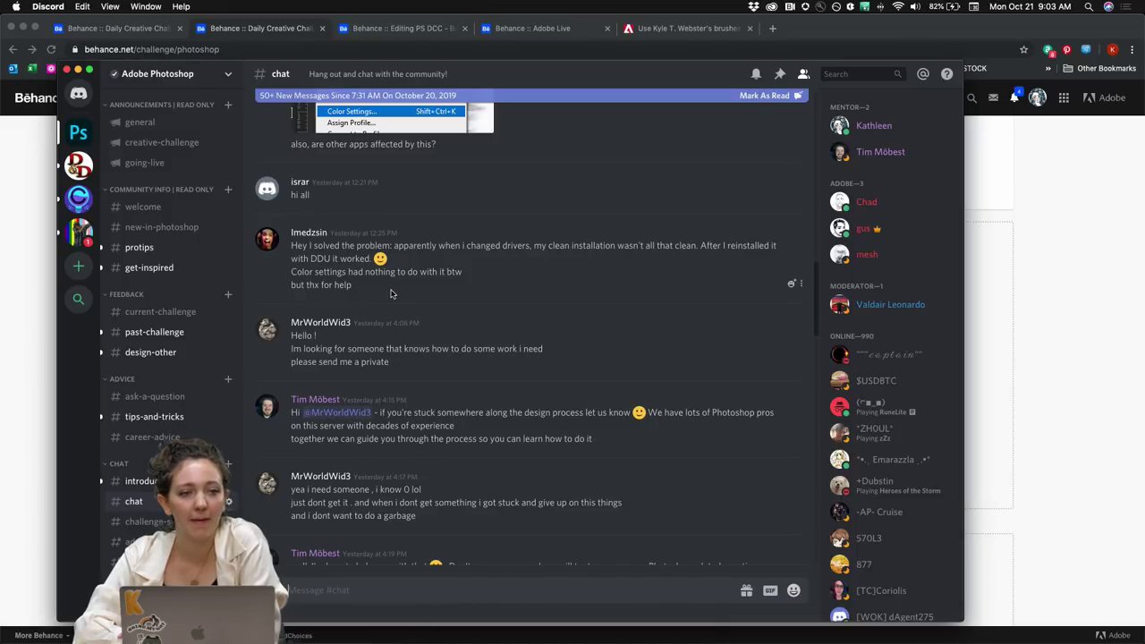
click(985, 303)
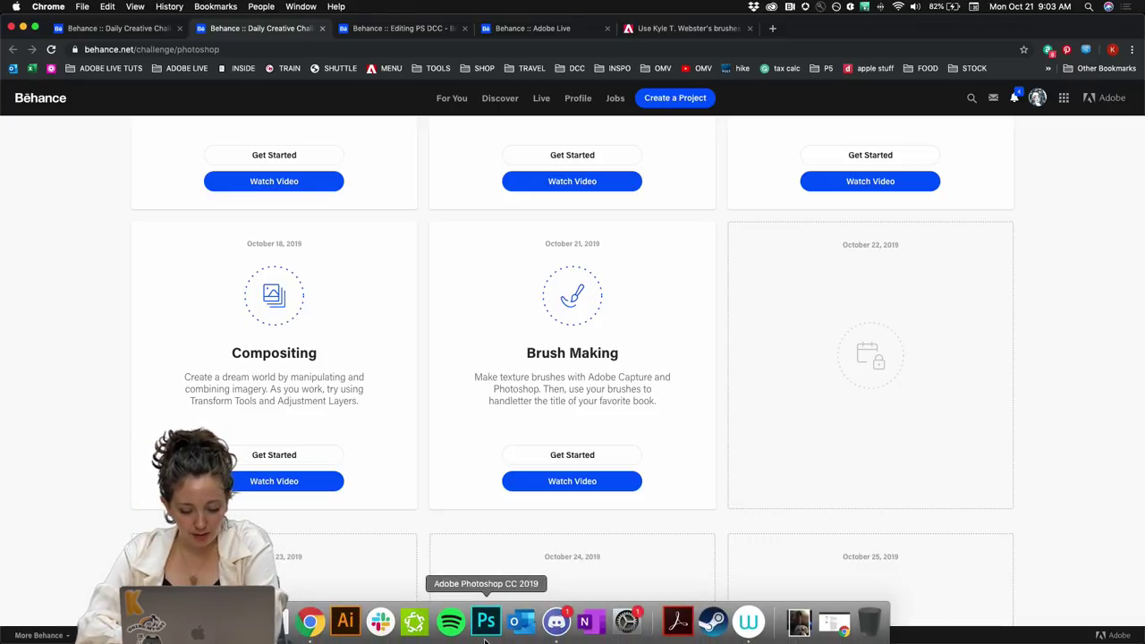
- Switch to the Green Mile cover in Photoshop, zoom in, and undo the white zigzag scribble
click(486, 618)
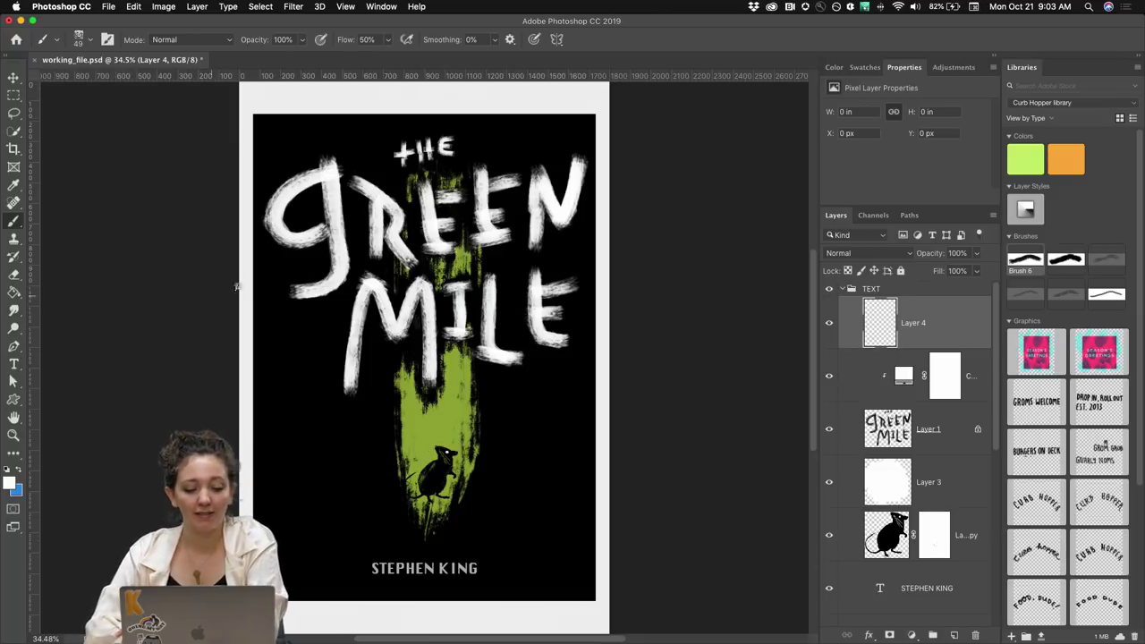
key(super+equal)
scroll(320, 229, up, 3)
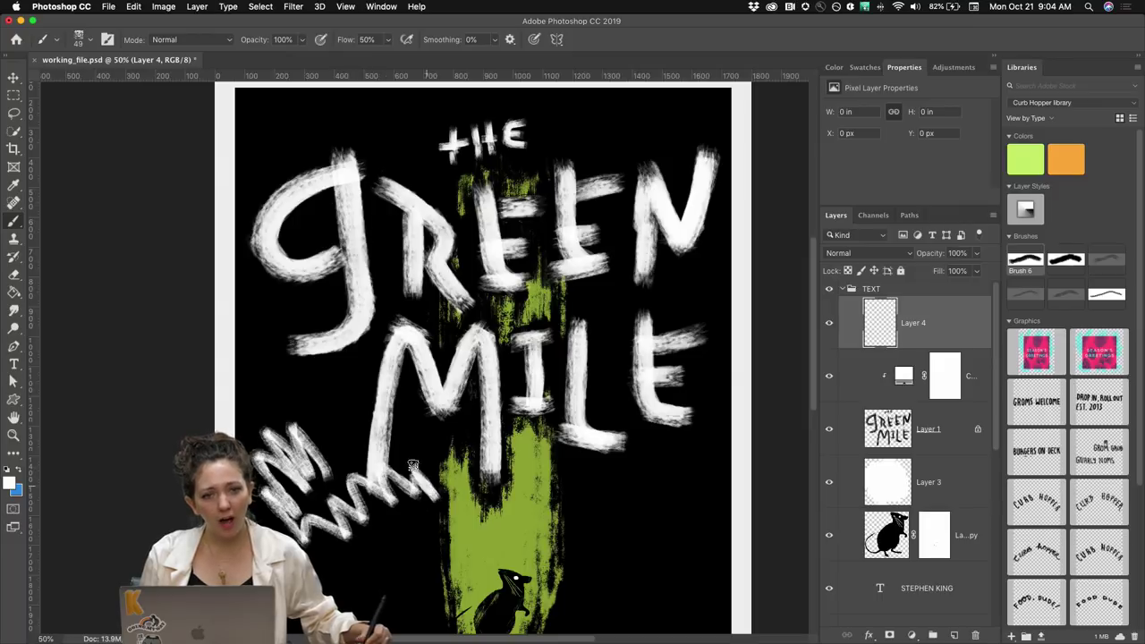
key(super+z)
key(super+1)
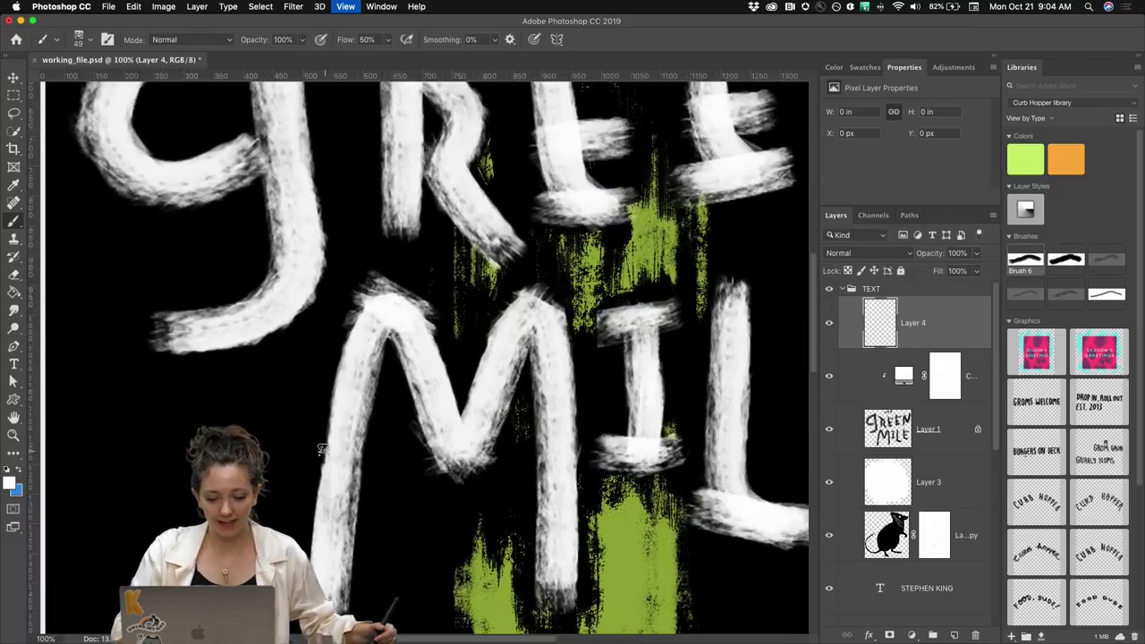
- Paint a test zigzag on the black background, undo it, and fit the whole cover in view
scroll(322, 450, down, 10)
scroll(322, 450, left, 7)
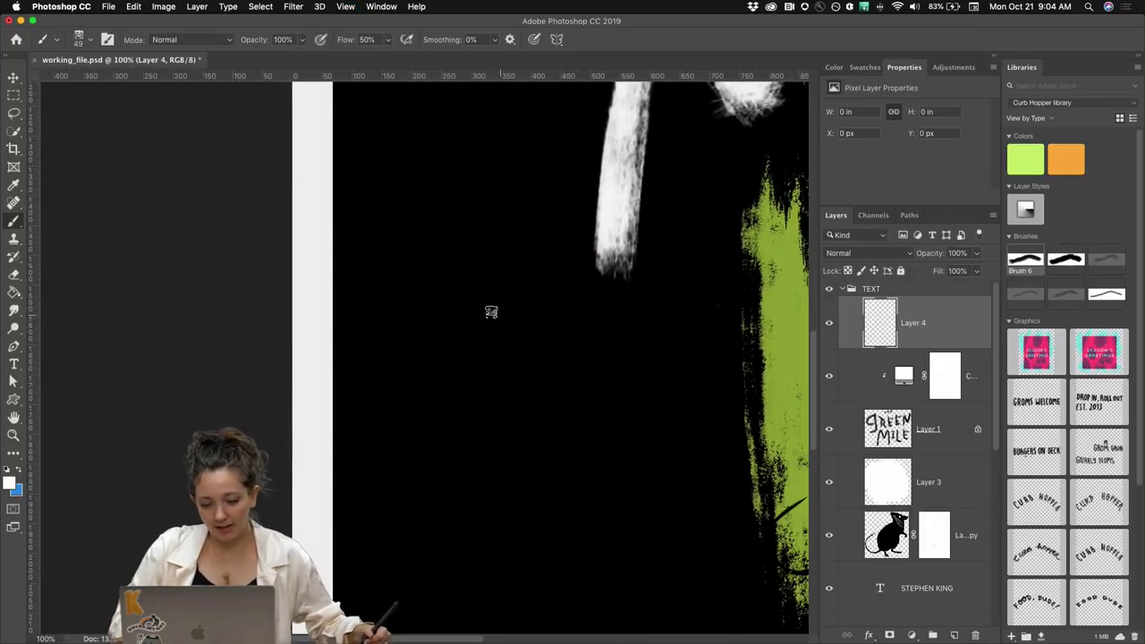
mouse_move(383, 260)
mouse_down()
mouse_move(451, 401)
mouse_move(464, 303)
mouse_move(507, 326)
mouse_move(569, 316)
mouse_move(643, 384)
mouse_move(685, 491)
mouse_move(592, 484)
mouse_move(523, 530)
mouse_move(441, 556)
mouse_move(365, 499)
mouse_move(367, 406)
mouse_move(542, 415)
mouse_move(624, 387)
mouse_up()
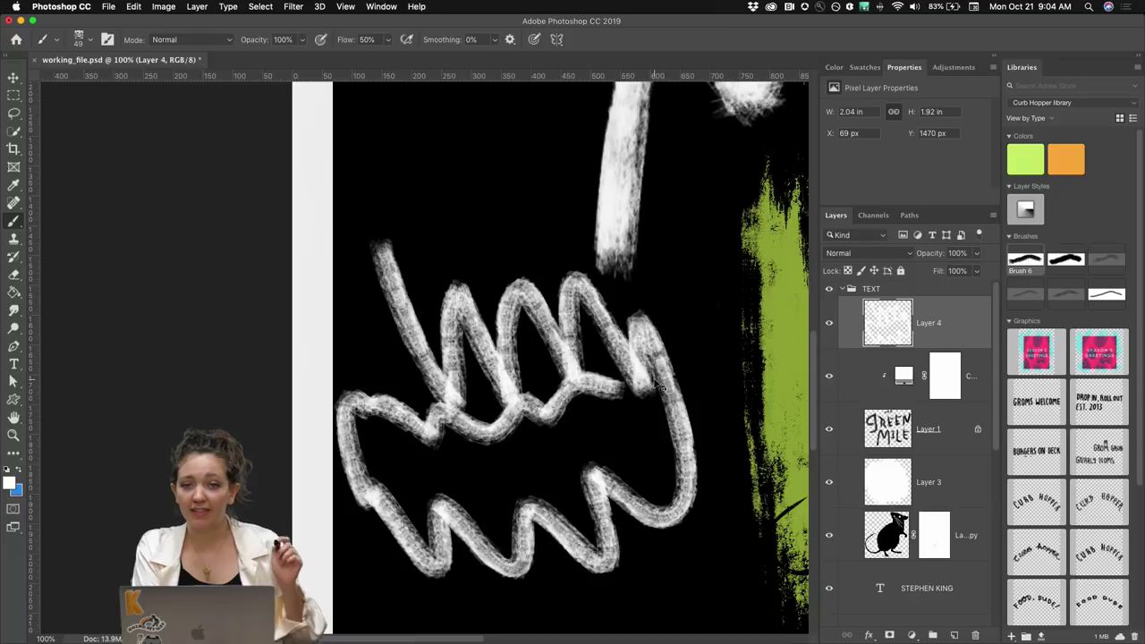
key(super+z)
key(super+0)
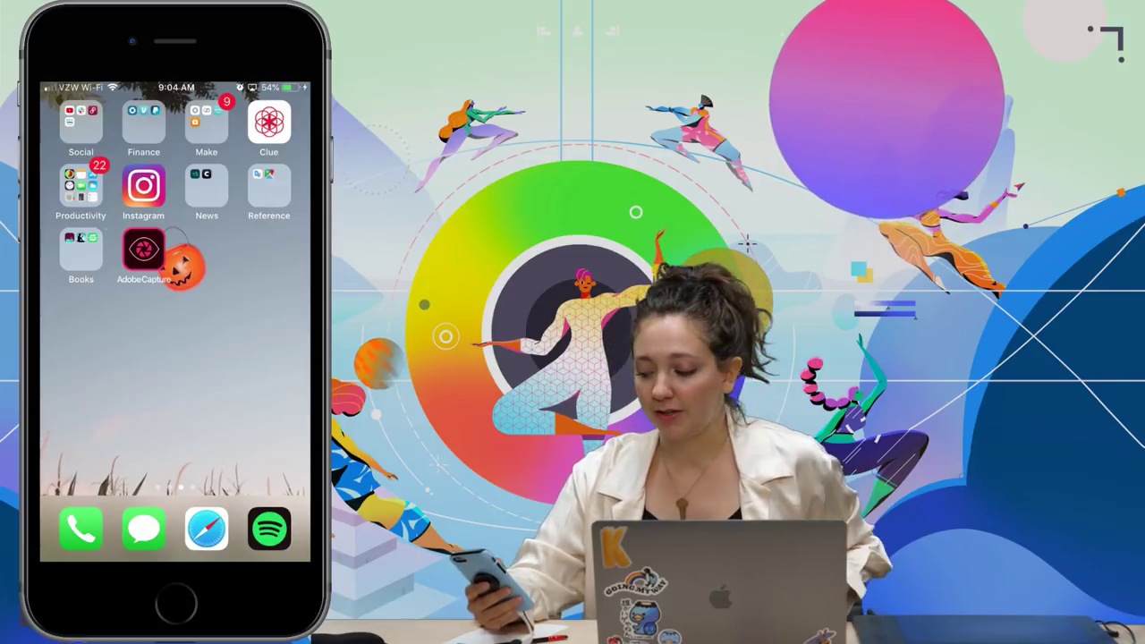
- Launch Adobe Capture on the phone and bring up its capture camera
click(144, 251)
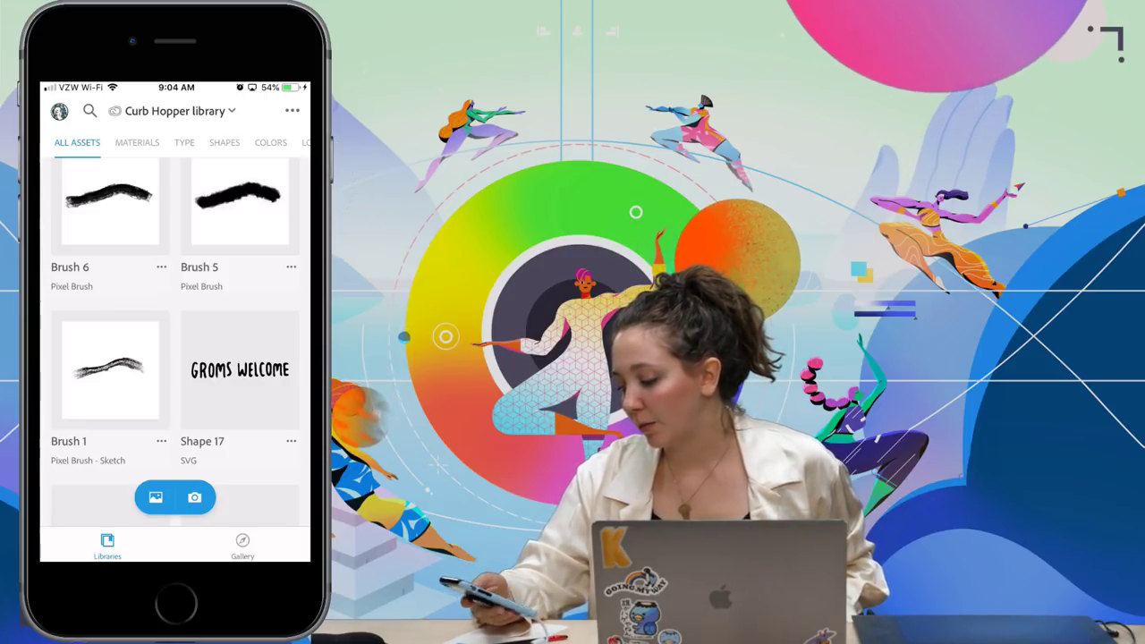
scroll(175, 357, down, 2)
click(194, 497)
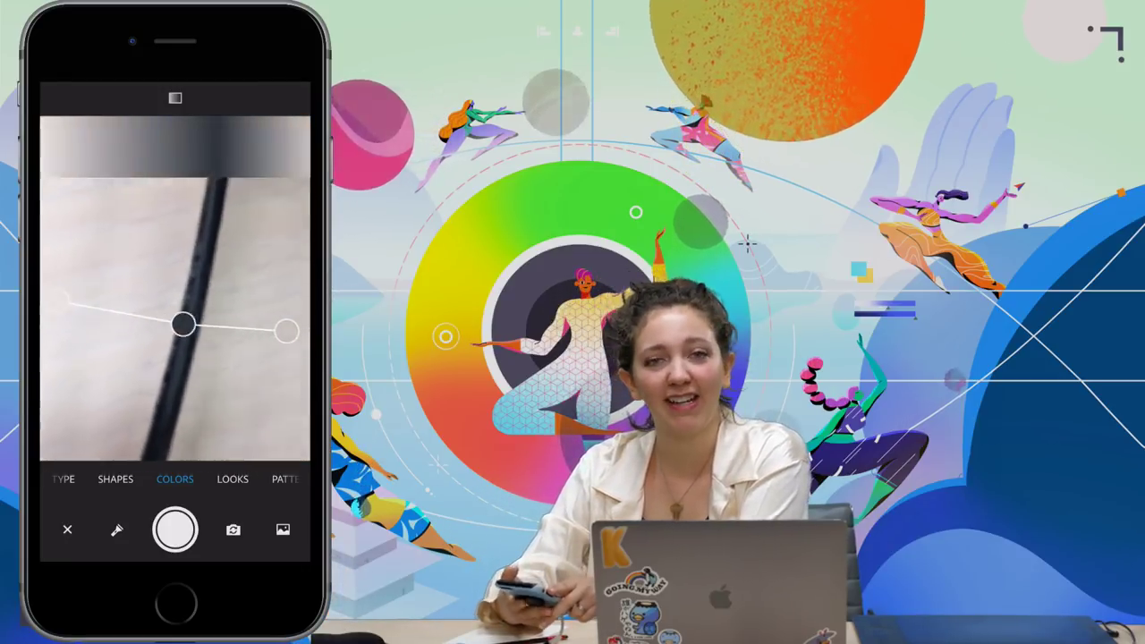
- Switch to Brushes mode, whiten the paper around the crayon scribble, and capture it
click(116, 479)
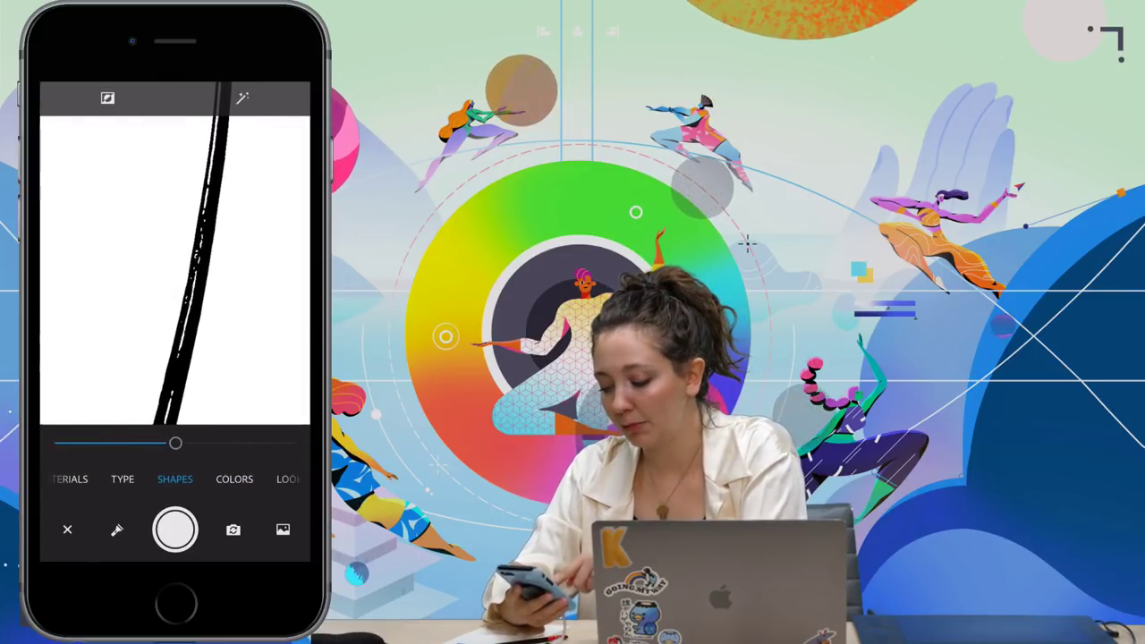
click(235, 479)
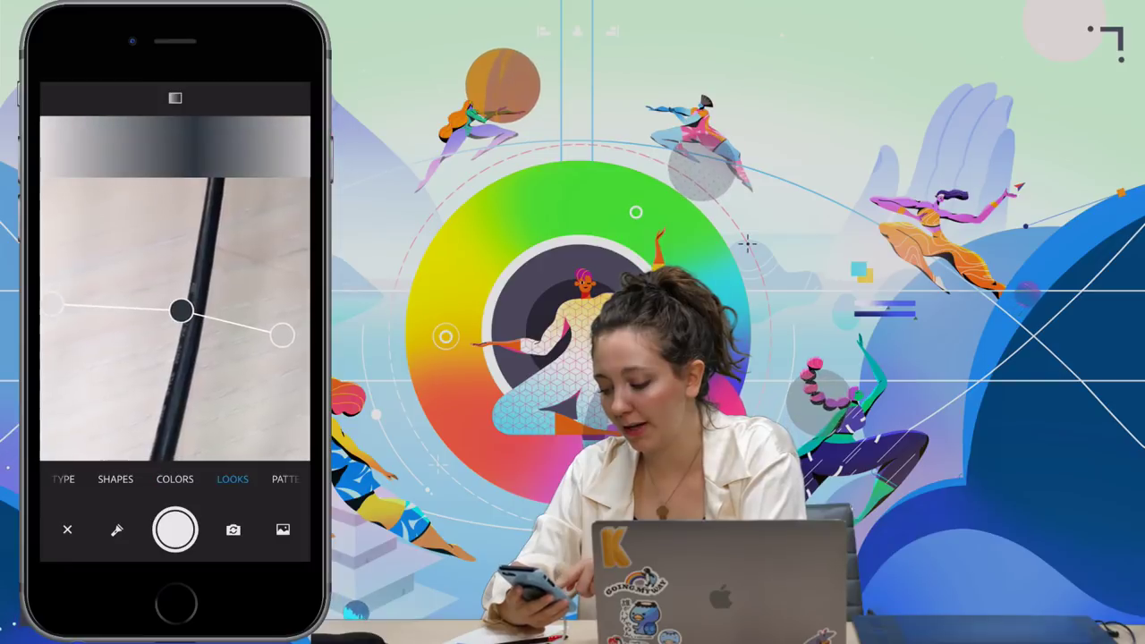
click(238, 478)
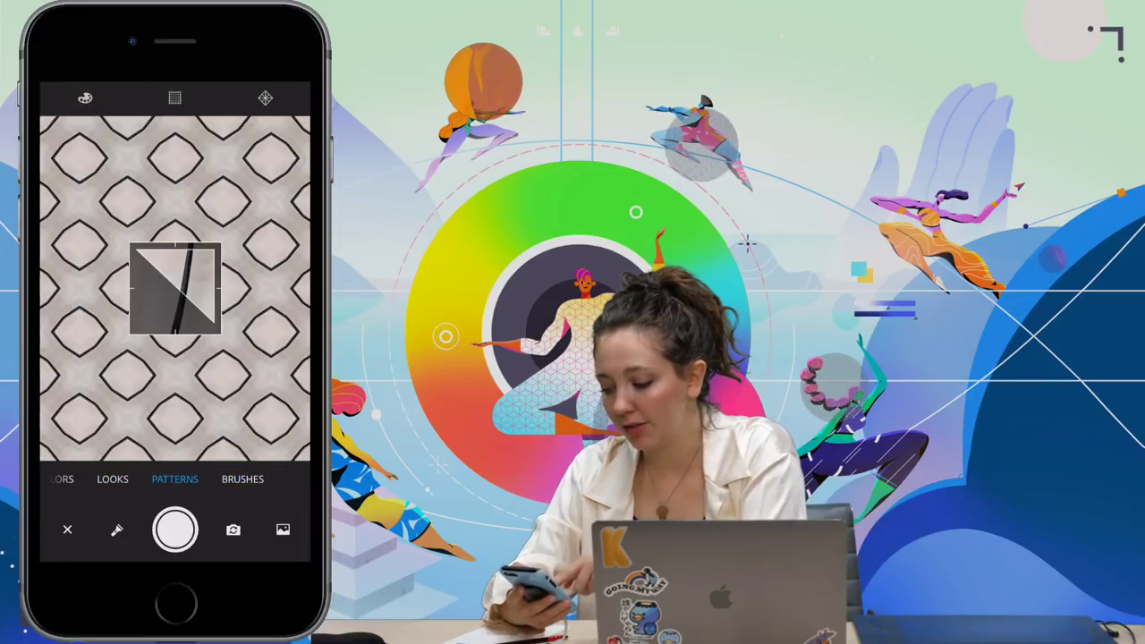
click(242, 479)
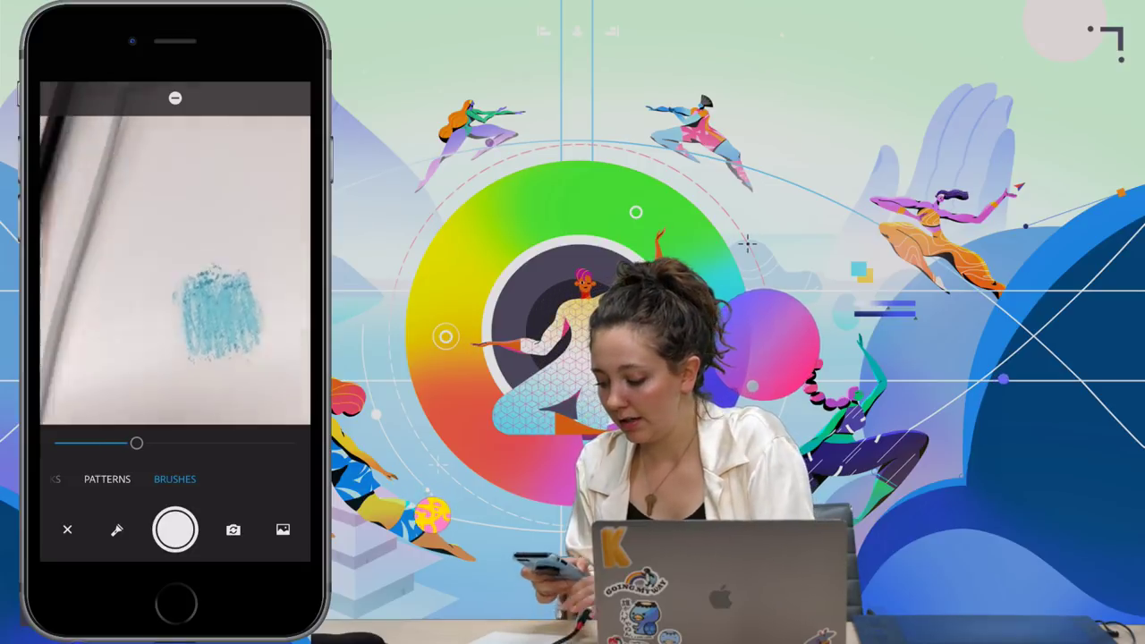
drag(136, 443, 285, 443)
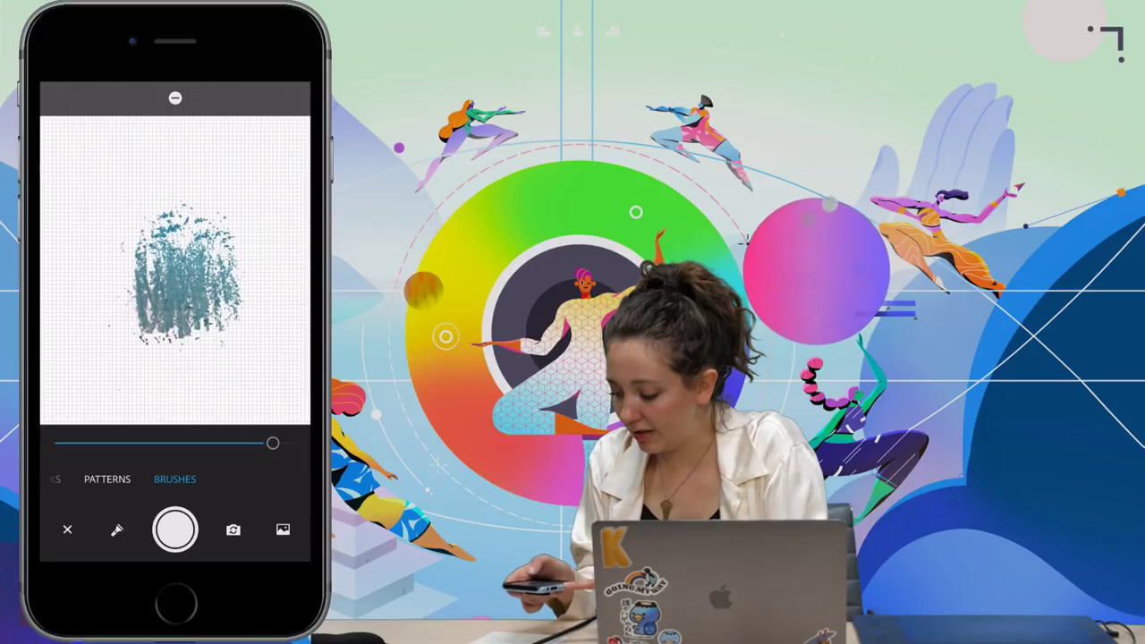
click(176, 528)
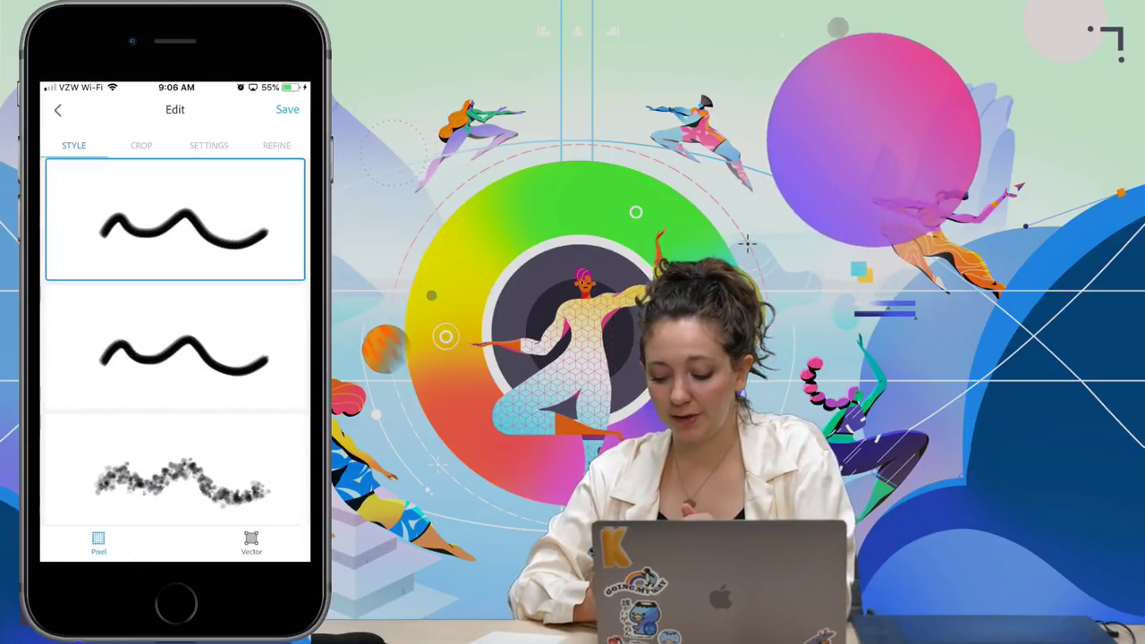
- Browse the brush STYLE options and settle on the first Photoshop and Fresco brush
scroll(175, 358, down, 3)
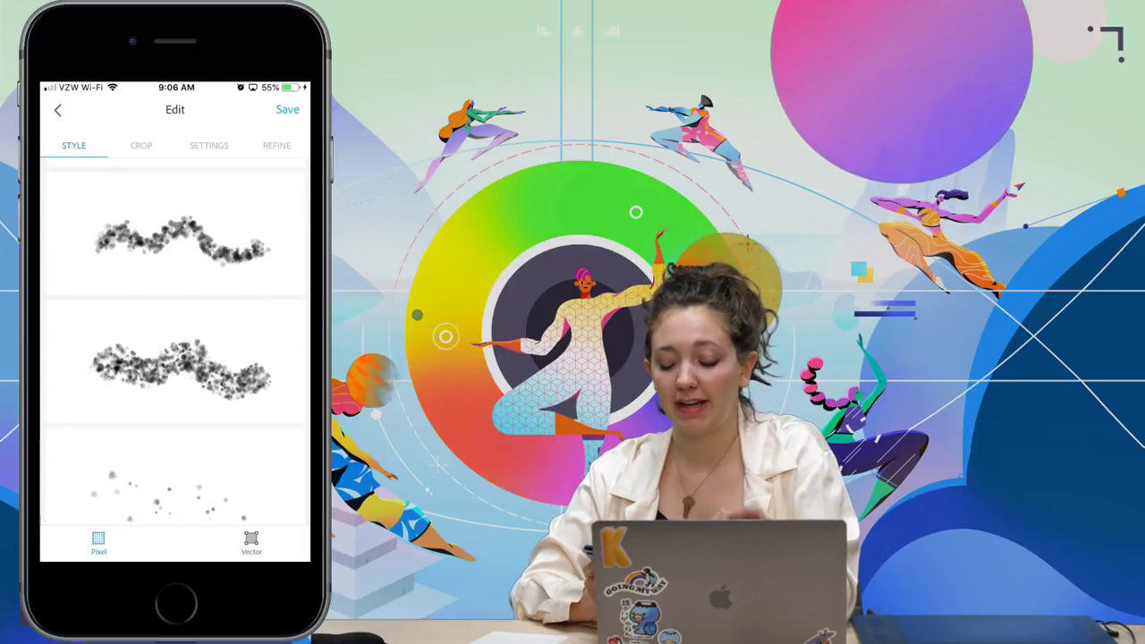
scroll(175, 357, up, 5)
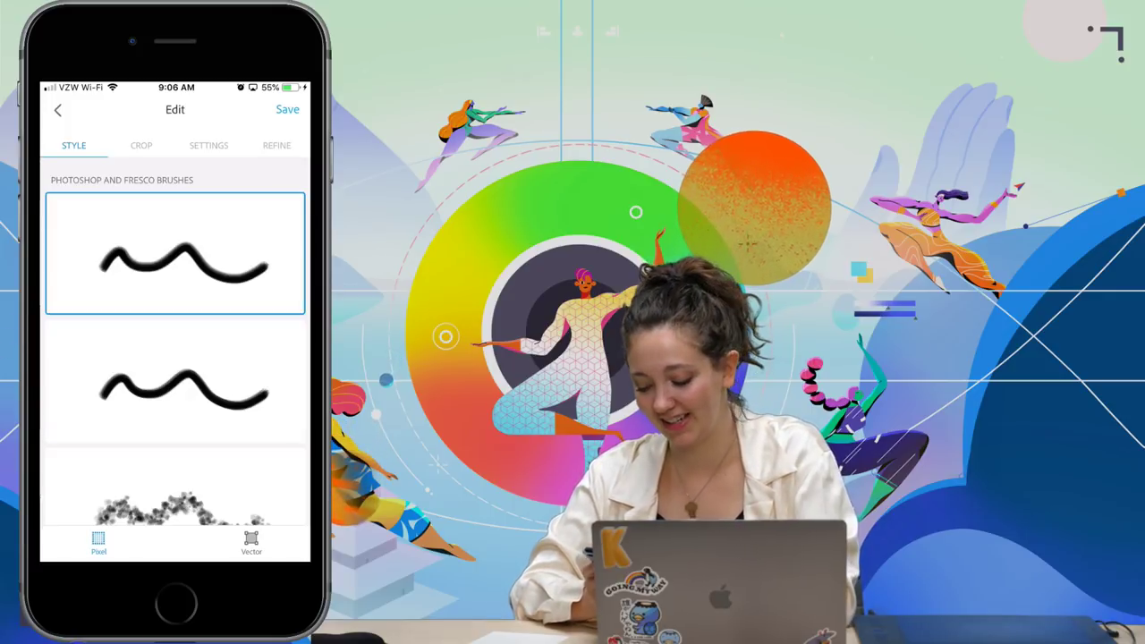
scroll(176, 358, down, 10)
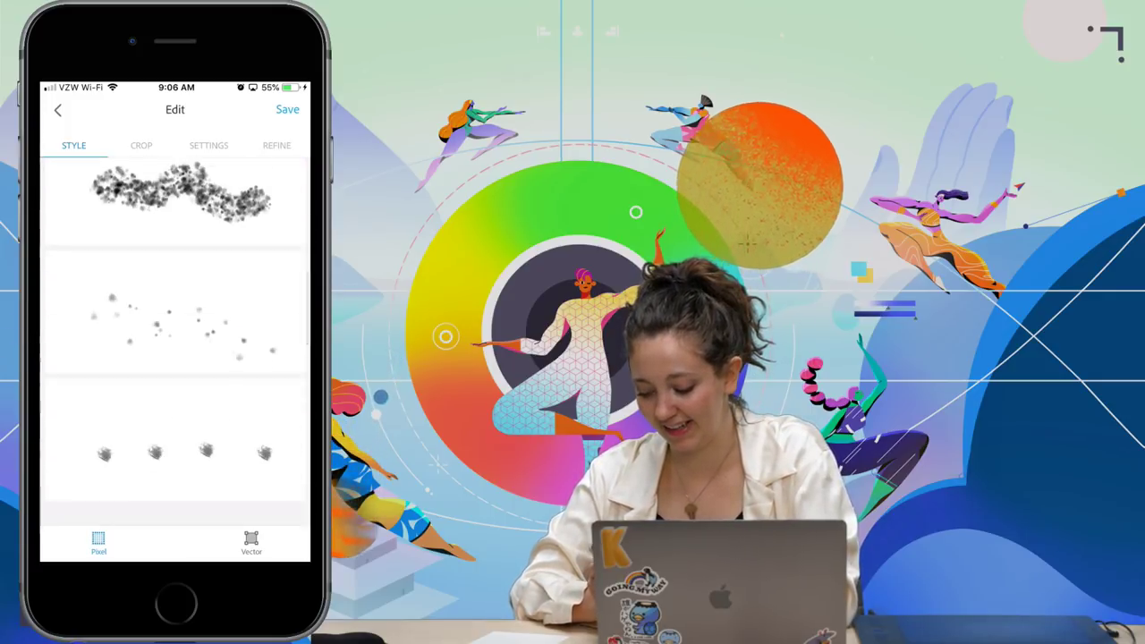
scroll(175, 358, down, 3)
scroll(176, 357, down, 2)
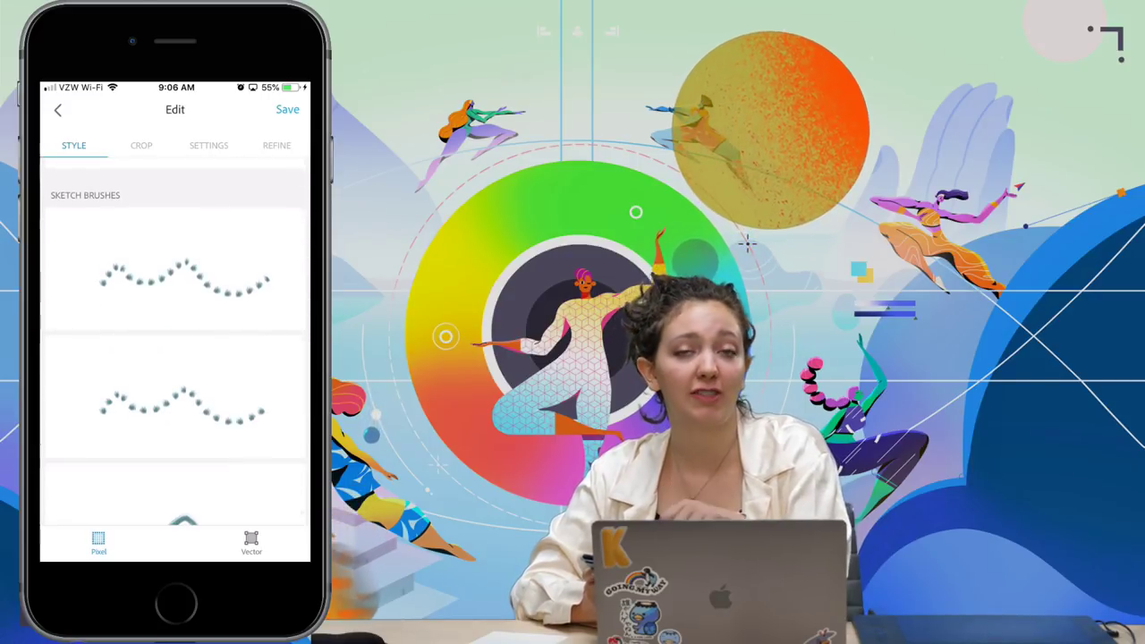
scroll(175, 358, down, 10)
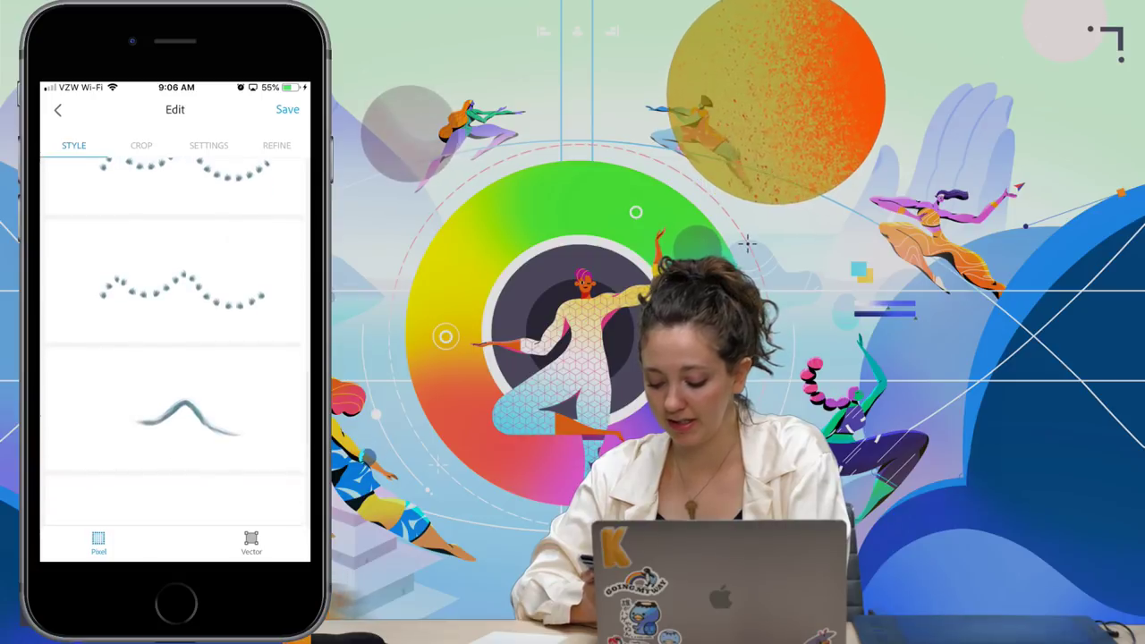
scroll(175, 358, up, 5)
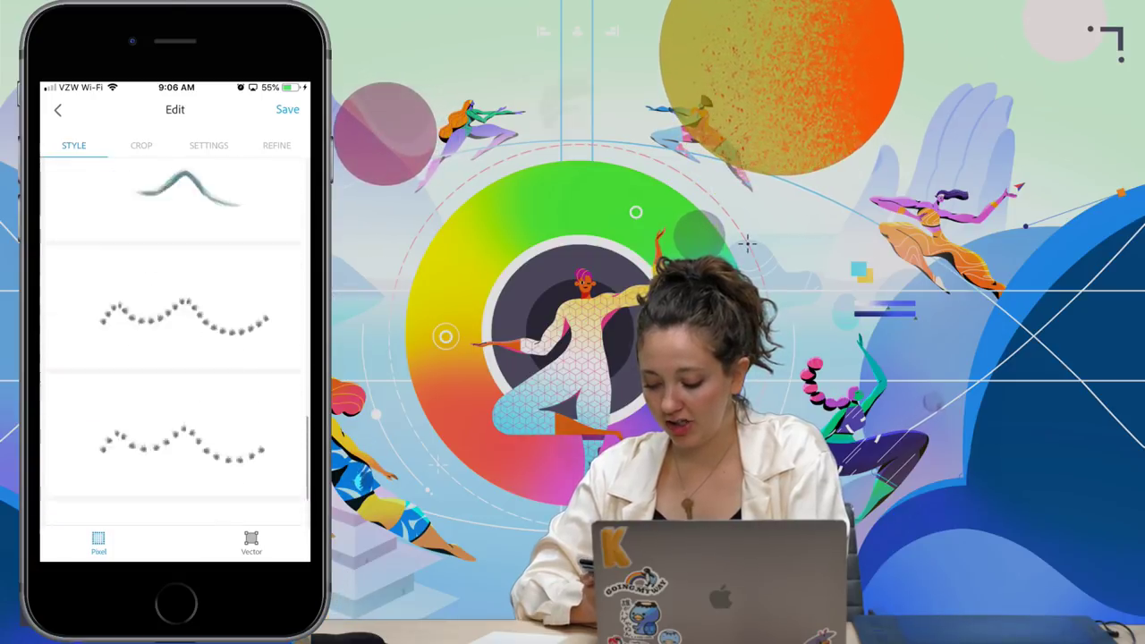
scroll(175, 358, up, 10)
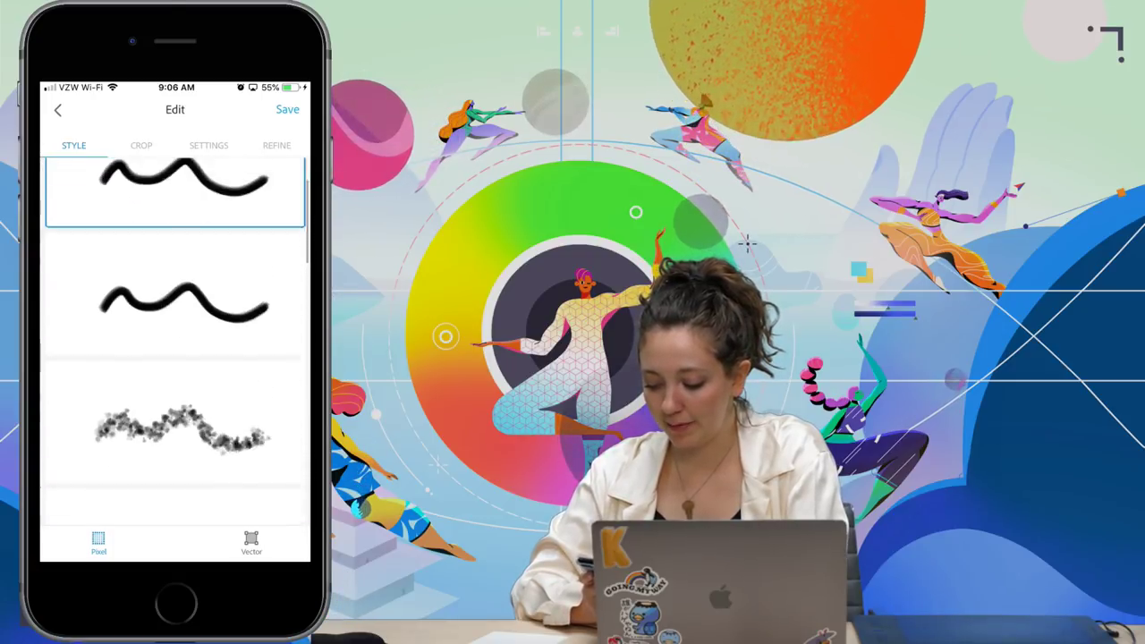
scroll(176, 358, down, 1)
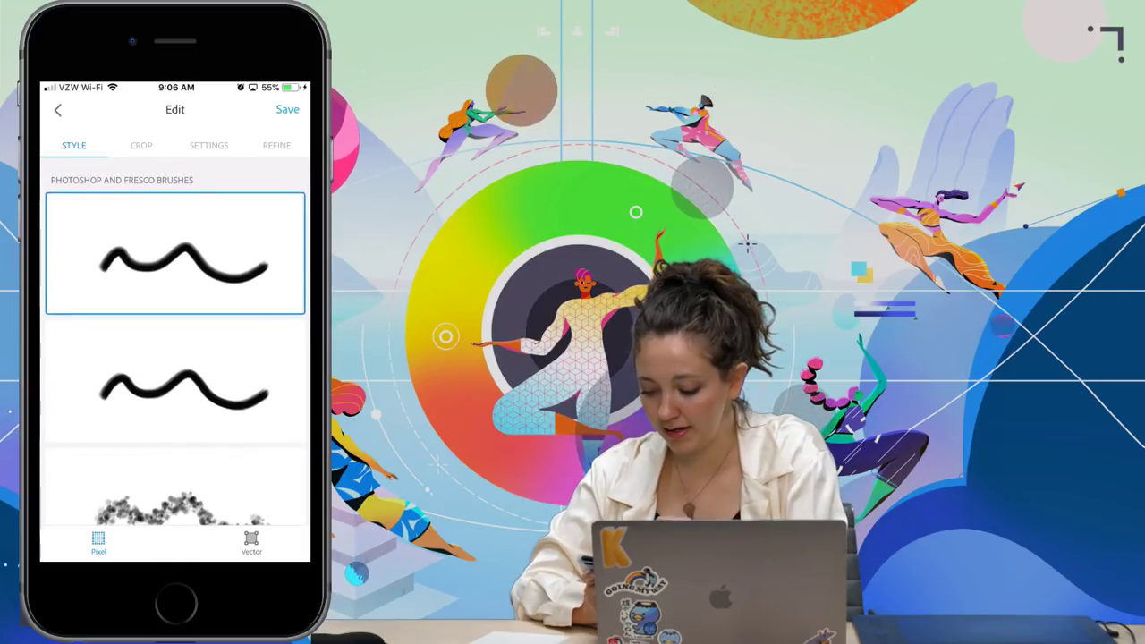
- Trim the brush crop tighter around the texture, then move on to its settings
click(142, 145)
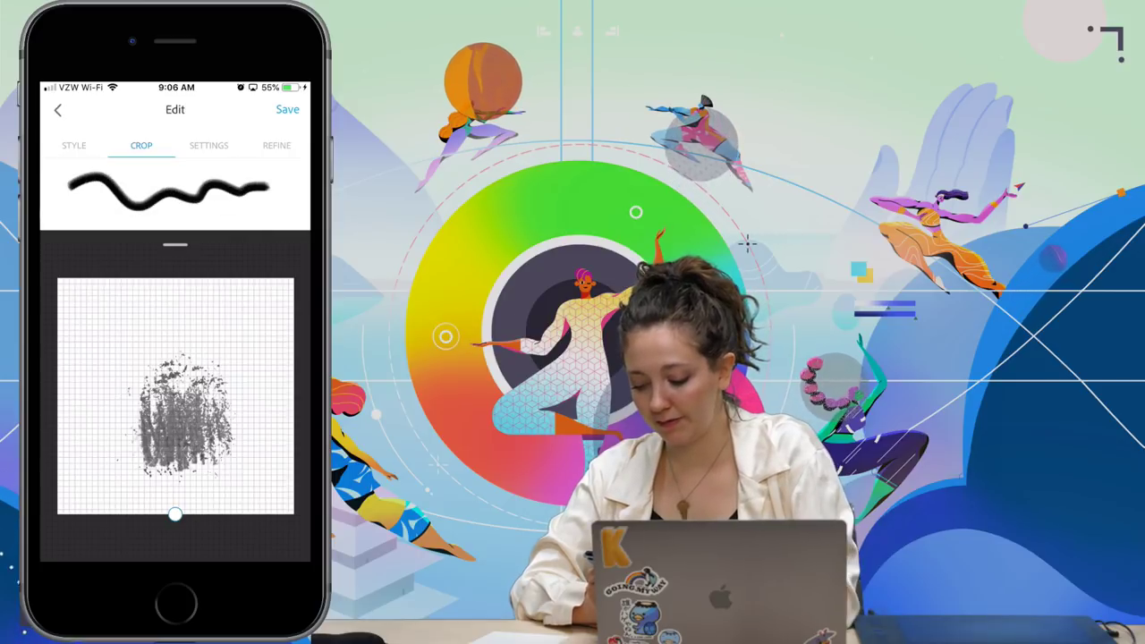
drag(175, 515, 175, 493)
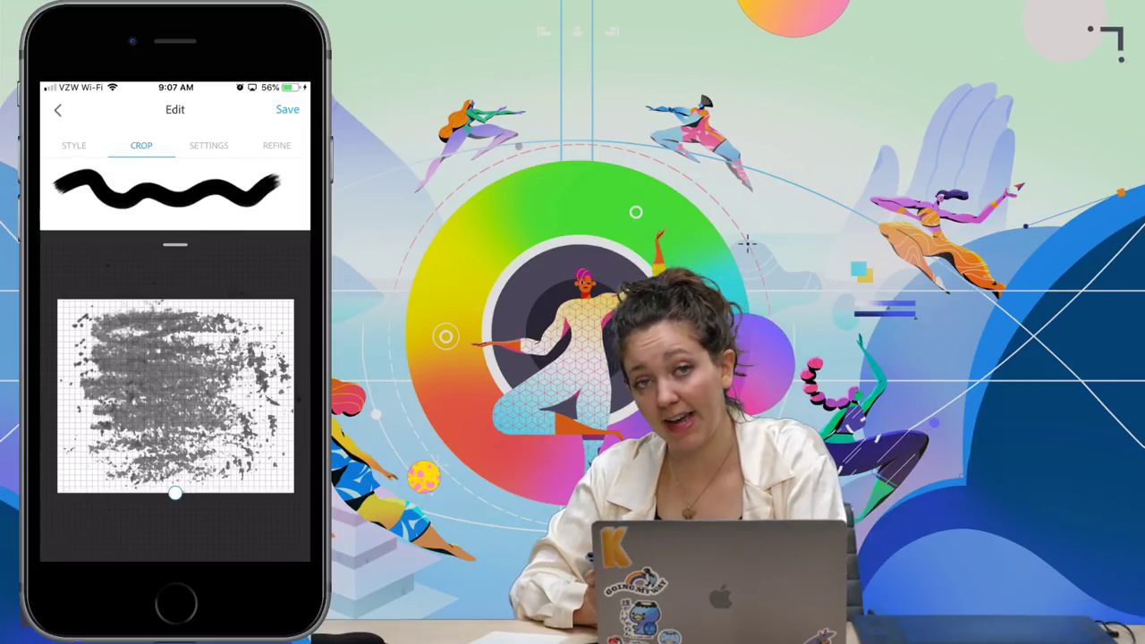
click(209, 145)
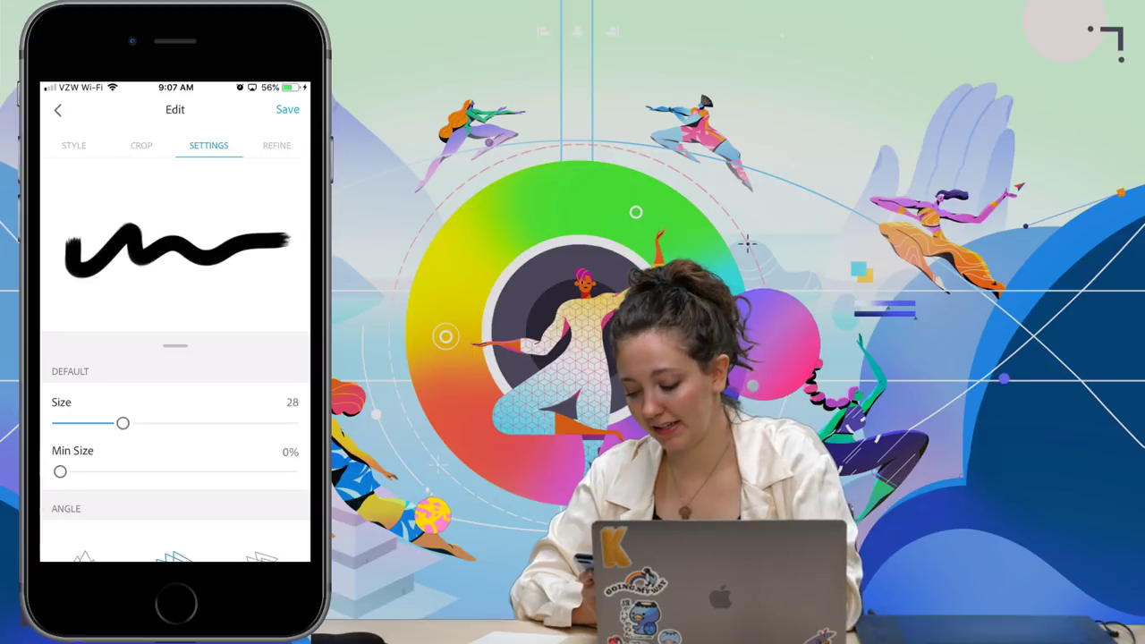
- Set brush size 40, lower minimum size, directional angle, 1% spacing and 13% scatter
mouse_move(122, 424)
mouse_down()
mouse_move(202, 423)
mouse_move(102, 424)
mouse_move(182, 423)
mouse_move(128, 424)
mouse_move(168, 423)
mouse_up()
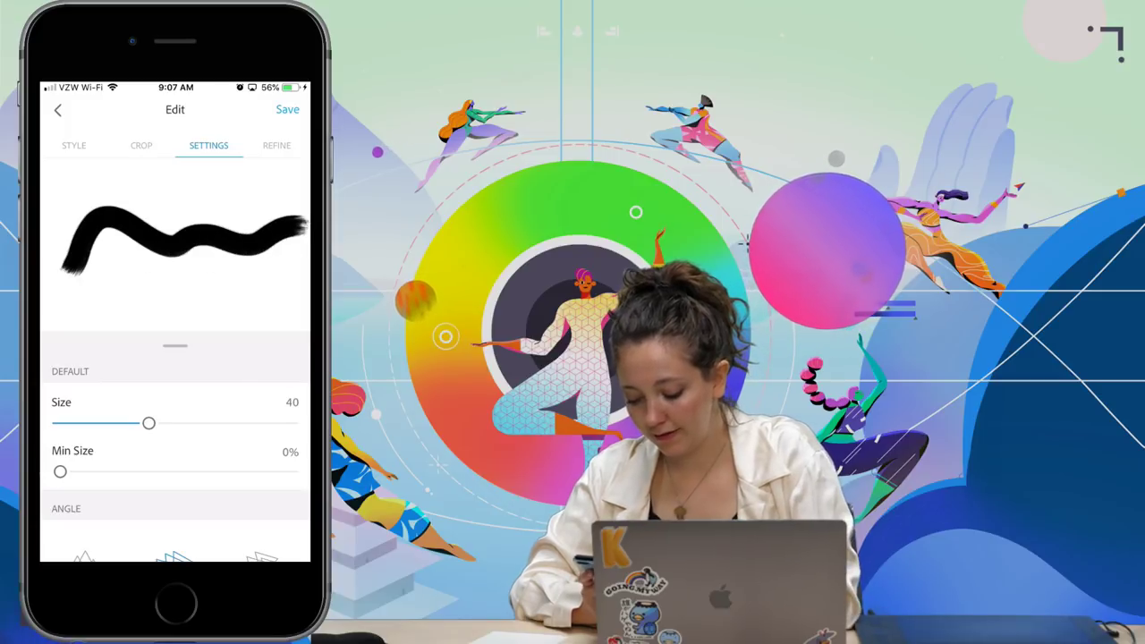
drag(223, 472, 96, 471)
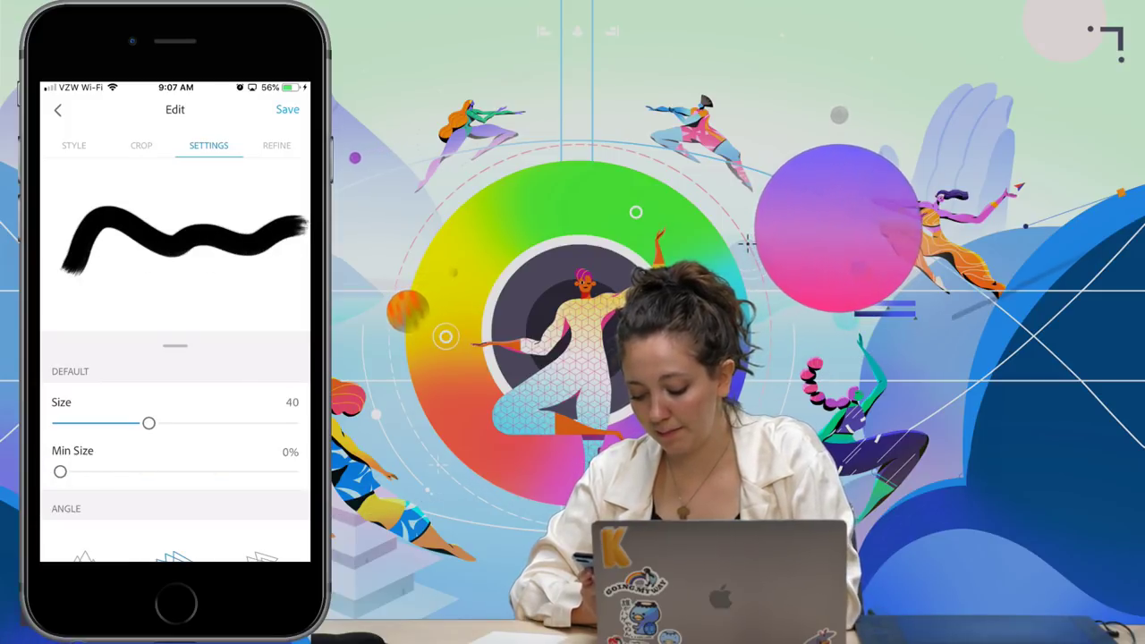
scroll(174, 448, down, 4)
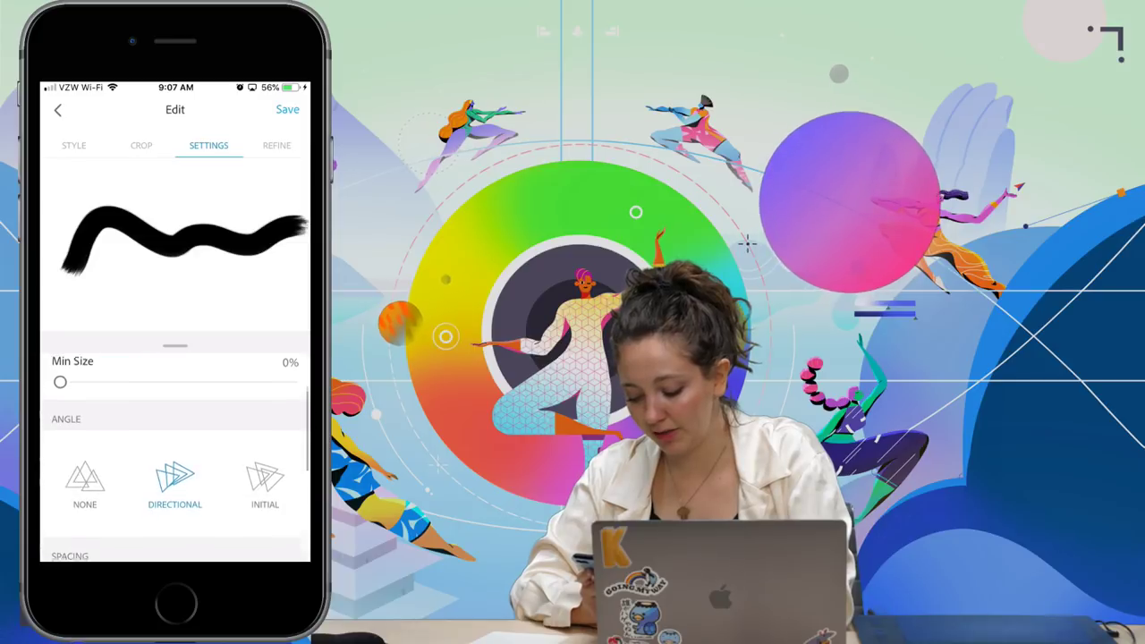
scroll(175, 447, up, 1)
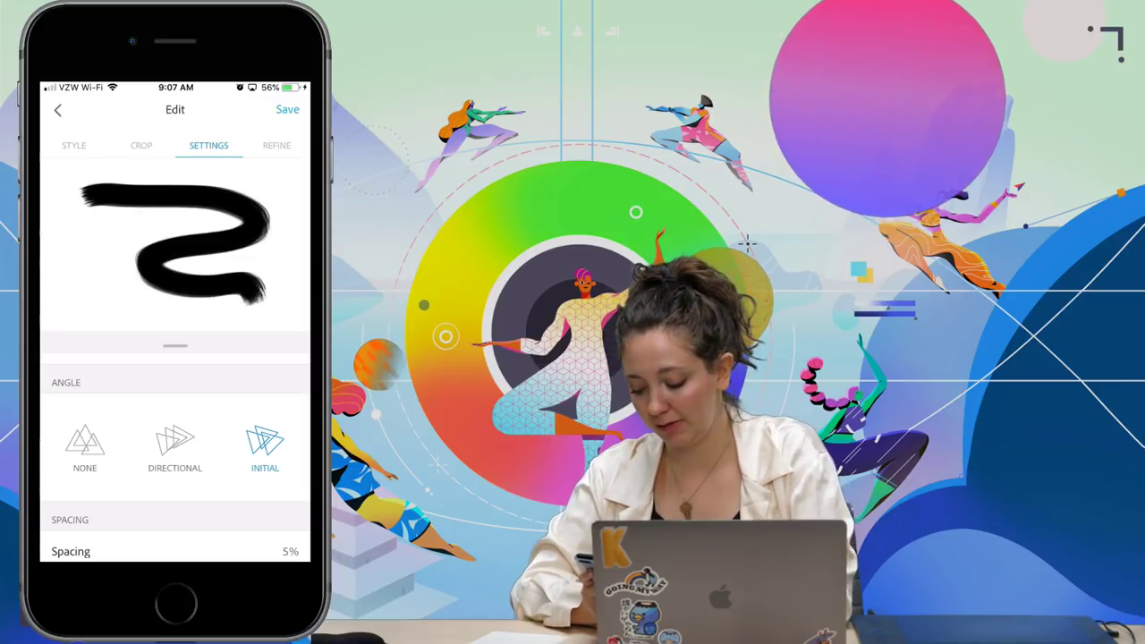
click(174, 440)
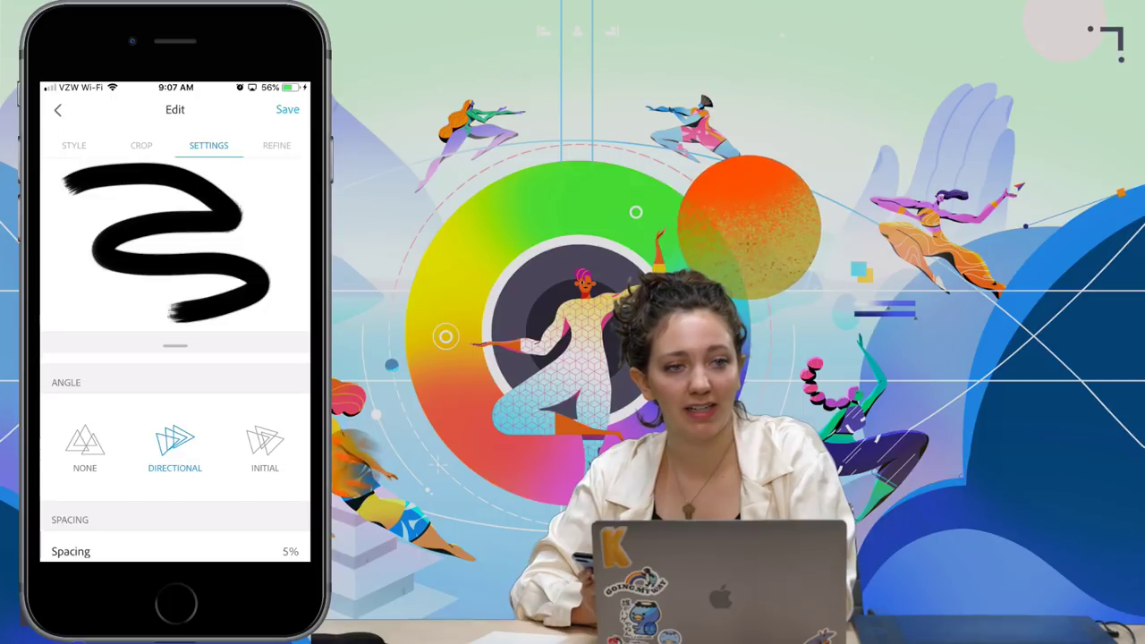
scroll(175, 448, down, 3)
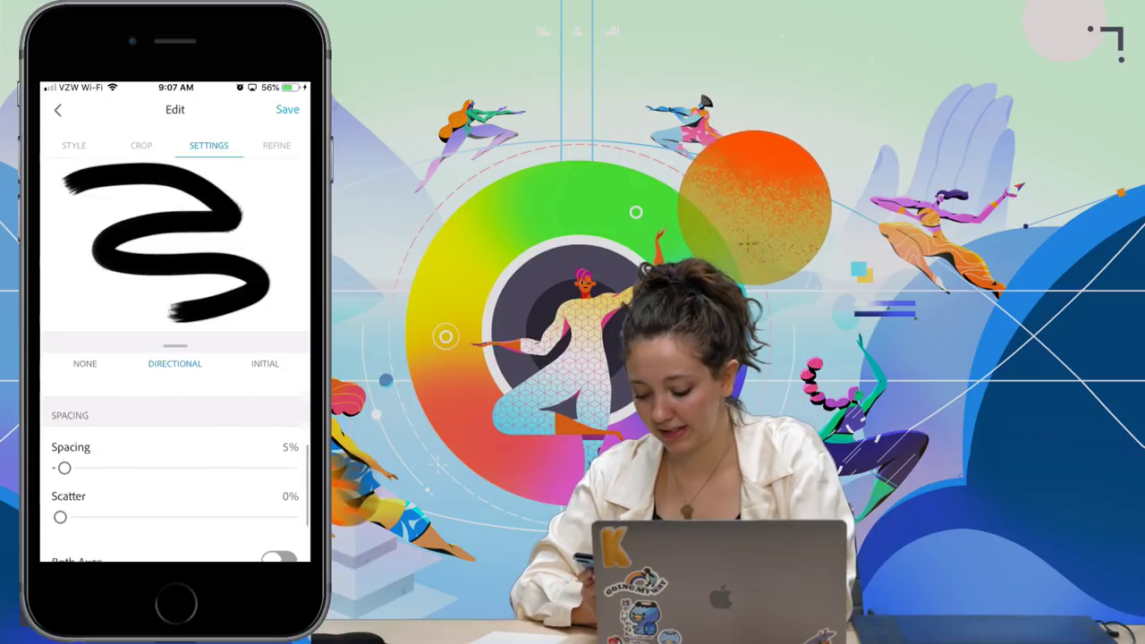
mouse_move(64, 456)
mouse_down()
mouse_move(108, 456)
mouse_move(60, 457)
mouse_up()
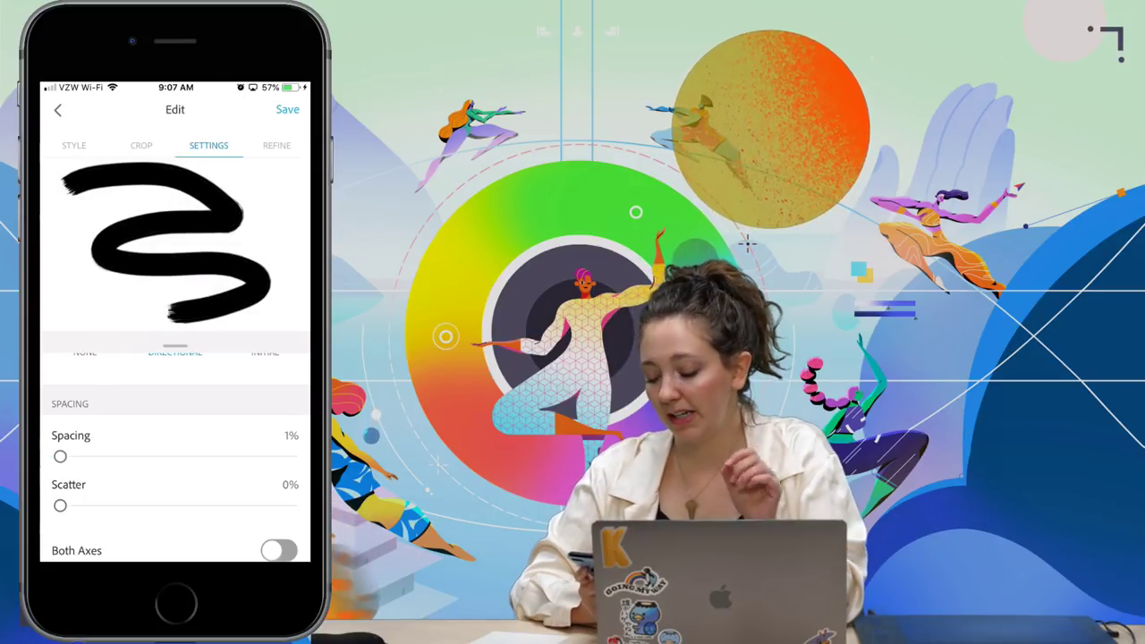
scroll(174, 447, down, 1)
mouse_move(60, 458)
mouse_down()
mouse_move(123, 458)
mouse_move(76, 459)
mouse_up()
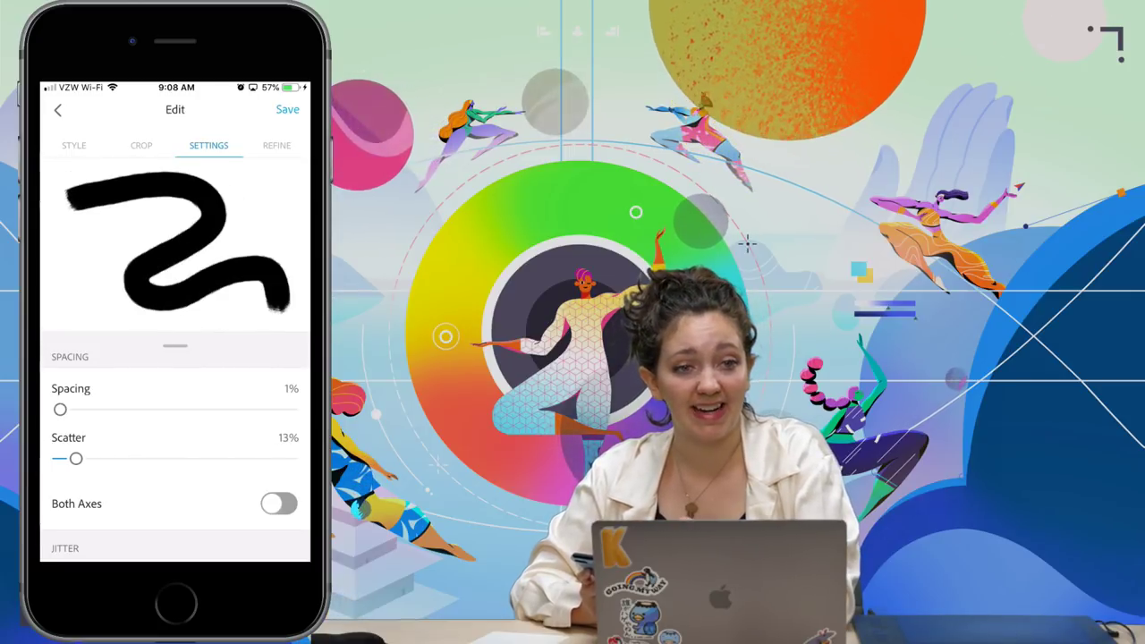
- Add 53% size jitter and 6% angle jitter to the brush
scroll(174, 448, down, 1)
scroll(174, 447, down, 2)
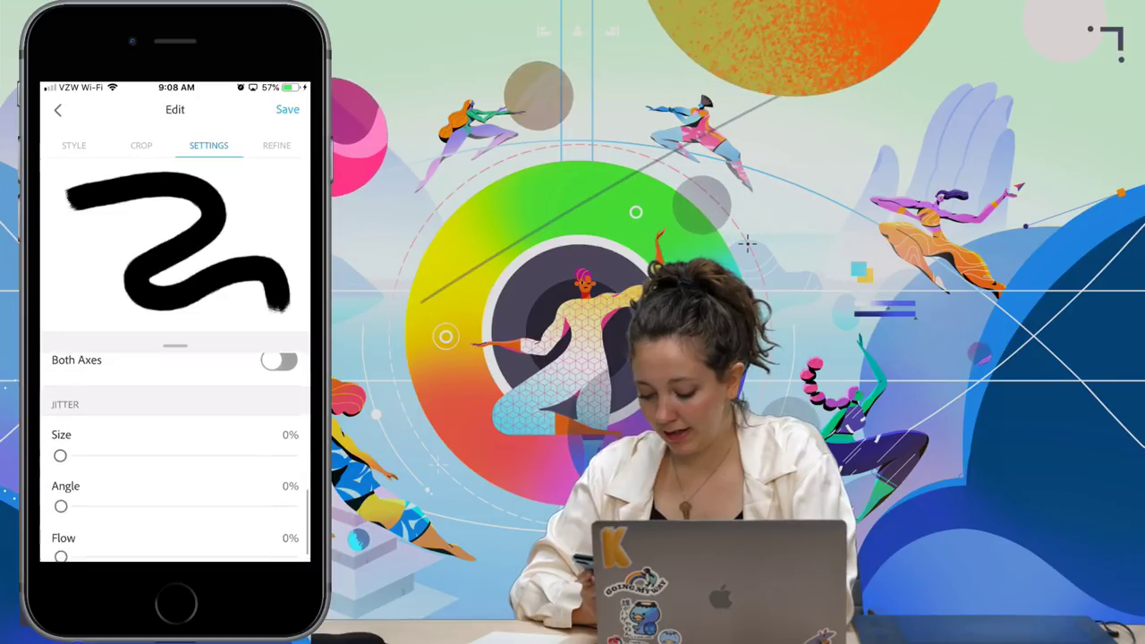
mouse_move(60, 440)
mouse_down()
mouse_move(207, 440)
mouse_move(110, 439)
mouse_move(136, 440)
mouse_up()
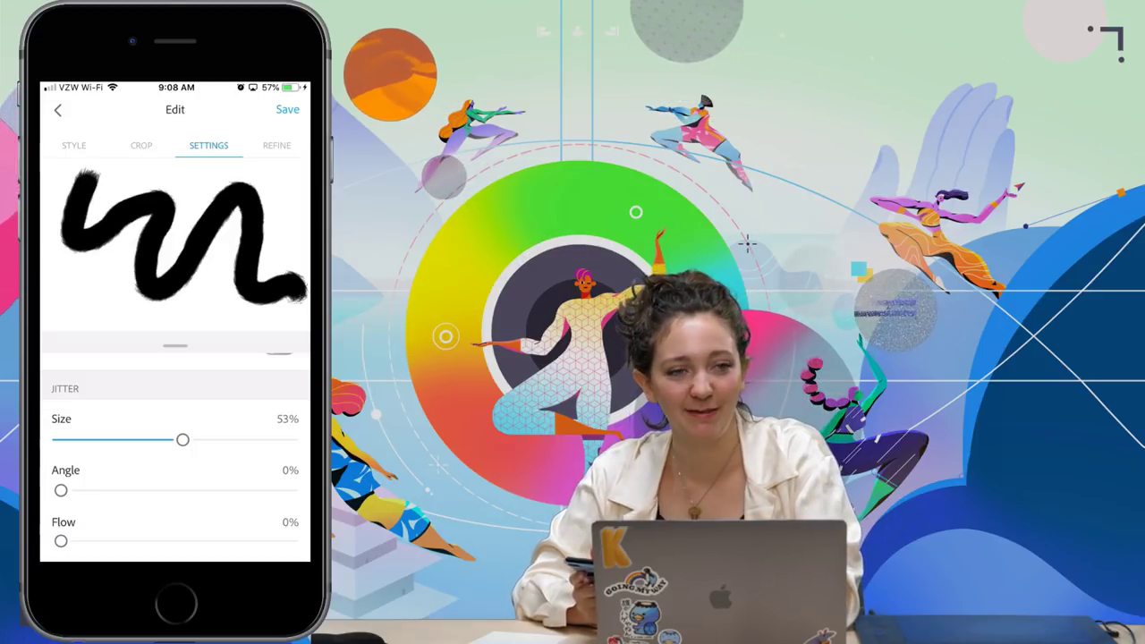
scroll(176, 457, down, 1)
mouse_move(61, 487)
mouse_down()
mouse_move(146, 487)
mouse_move(61, 489)
mouse_up()
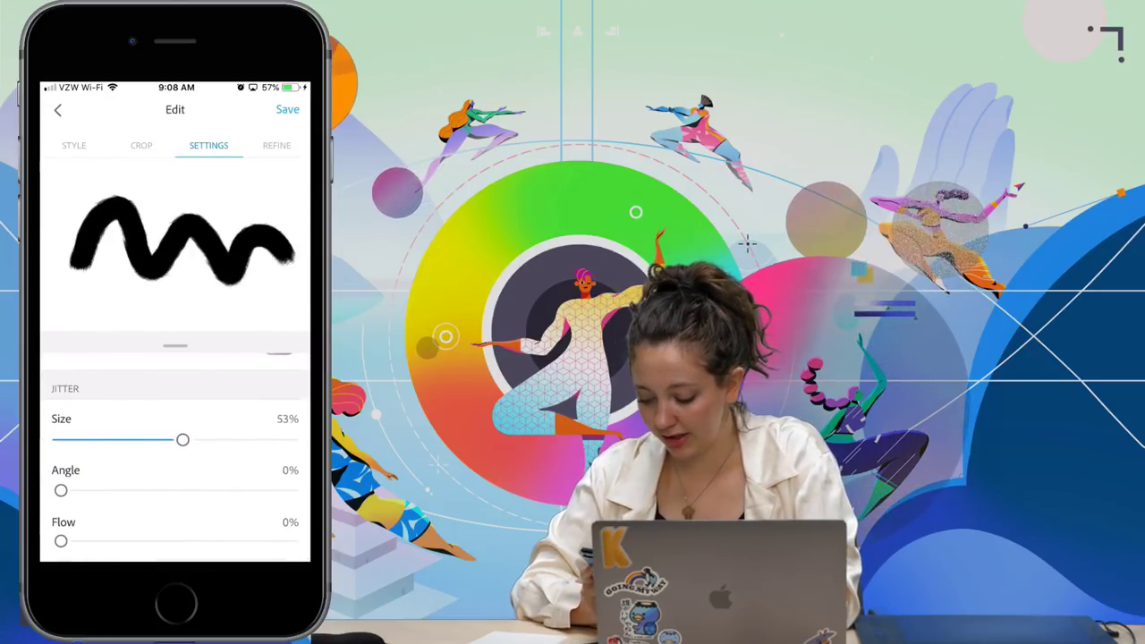
drag(61, 490, 74, 490)
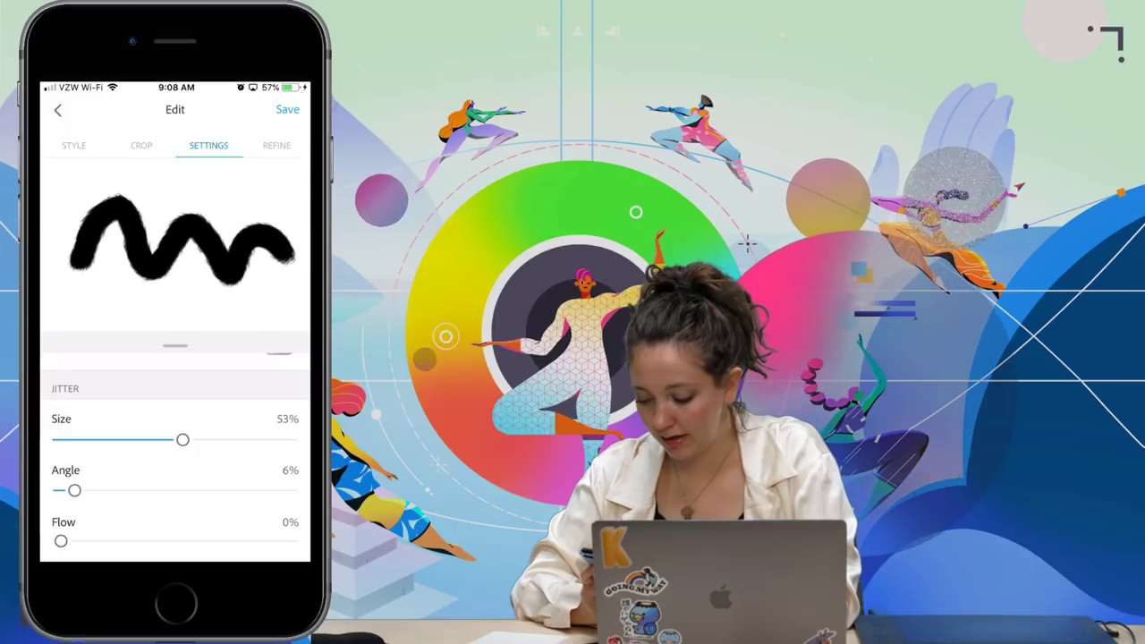
click(277, 145)
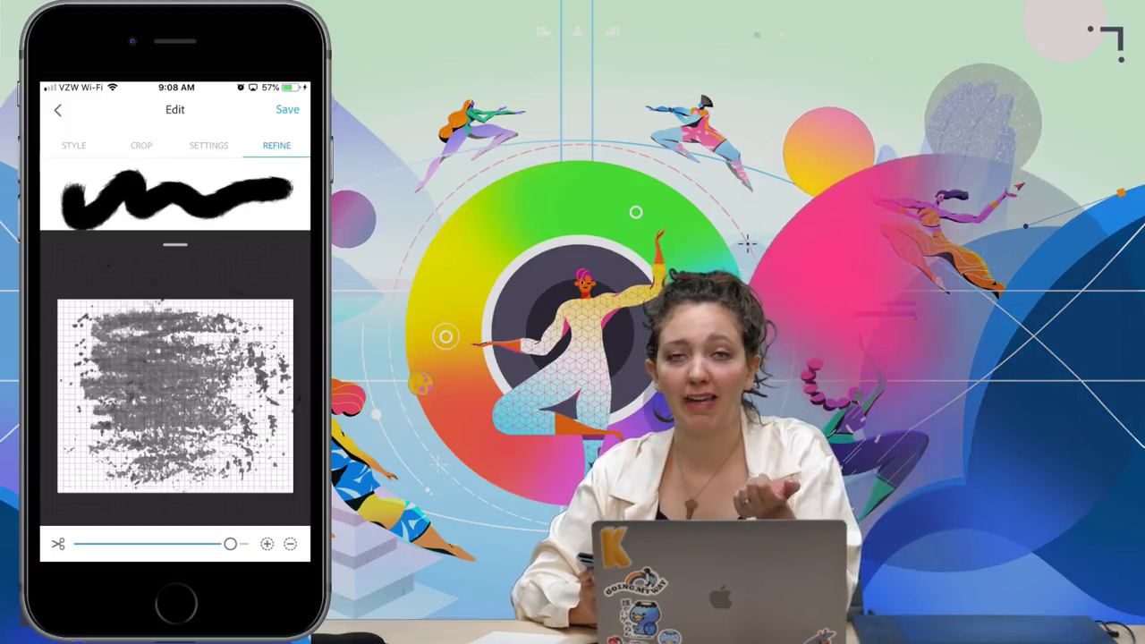
- Adjust the Refine threshold until the brush texture becomes a sparse black splatter
click(249, 450)
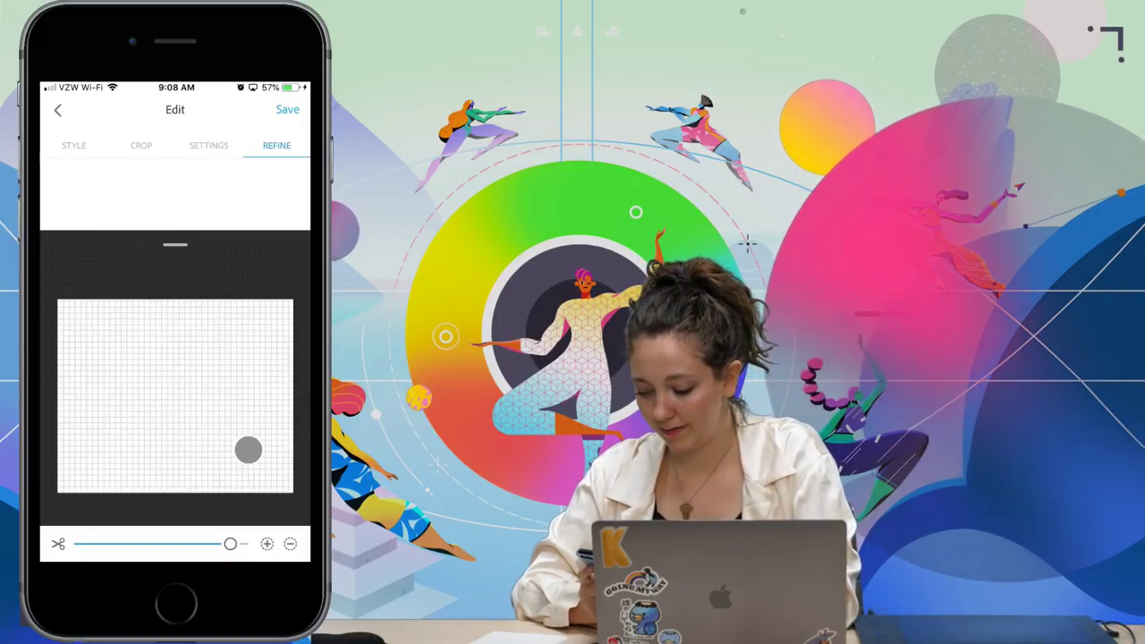
click(99, 382)
mouse_move(100, 382)
mouse_down()
mouse_move(135, 340)
mouse_move(131, 415)
mouse_up()
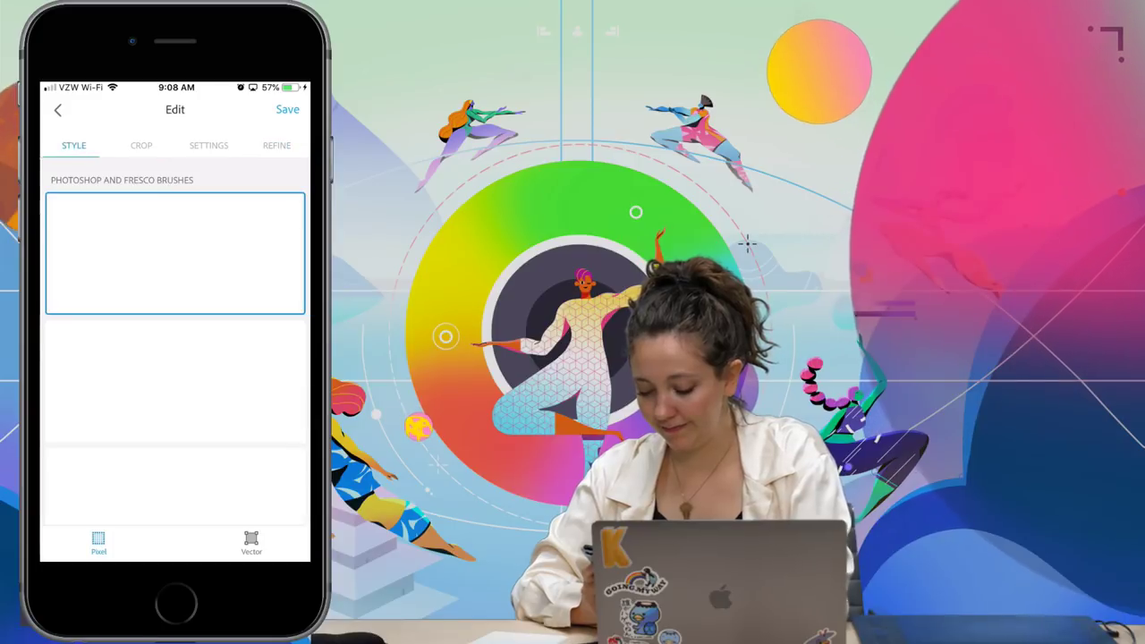
mouse_move(230, 544)
mouse_down()
mouse_move(81, 544)
mouse_move(199, 544)
mouse_move(138, 544)
mouse_move(163, 544)
mouse_up()
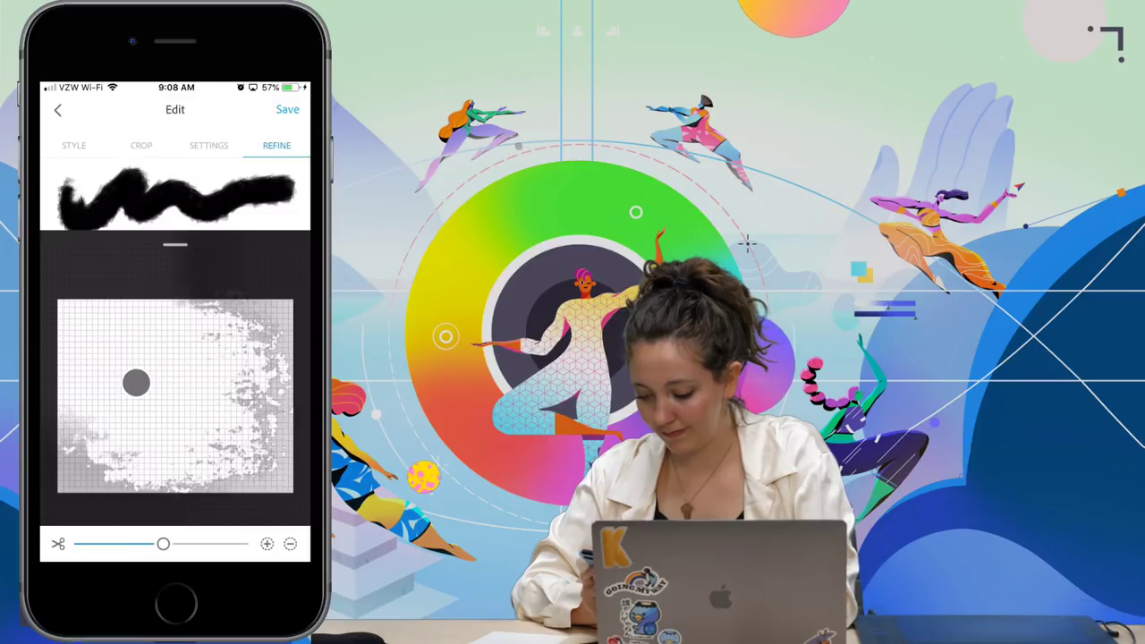
drag(136, 382, 258, 442)
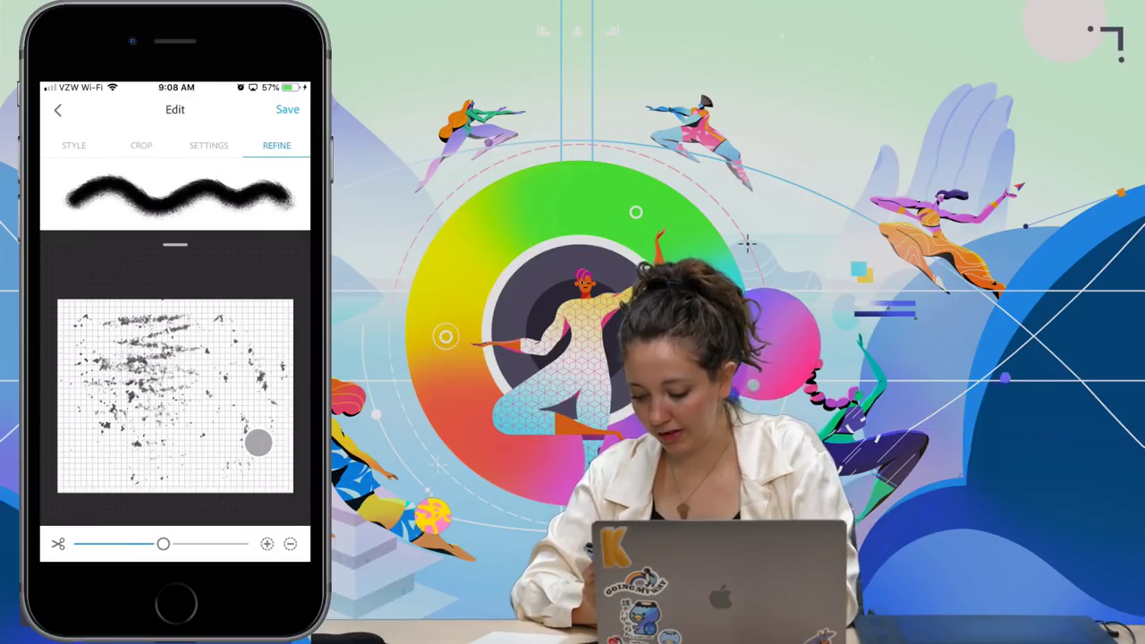
mouse_move(162, 544)
mouse_down()
mouse_move(133, 544)
mouse_move(175, 544)
mouse_move(161, 544)
mouse_up()
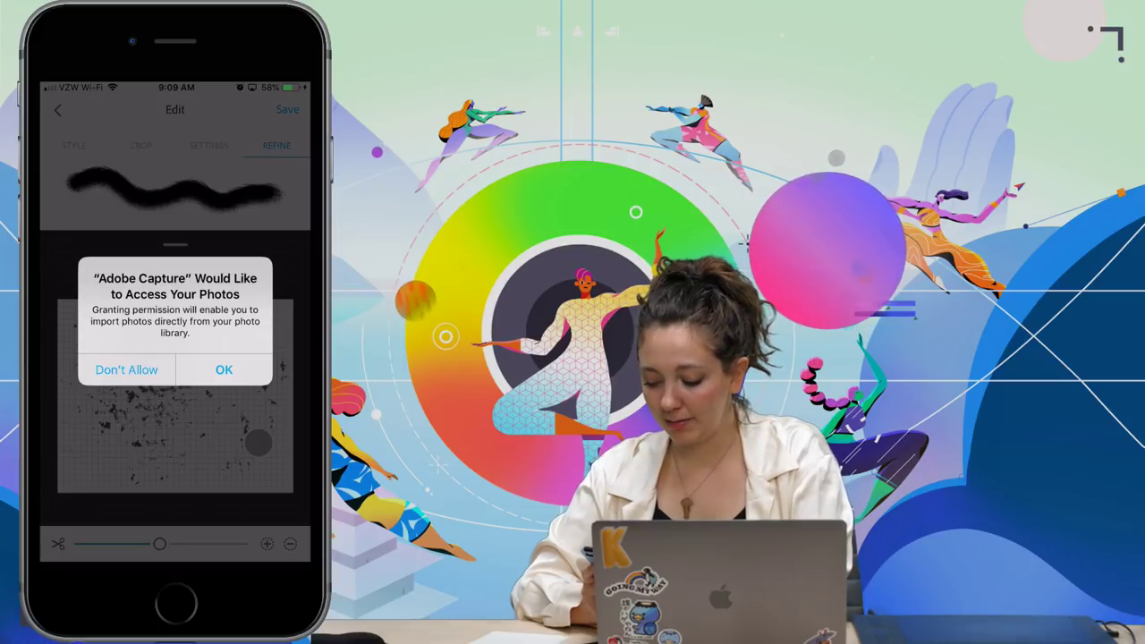
- Answer the photo-access prompt so the brush saves and syncs to Photoshop as Brush 7
click(223, 369)
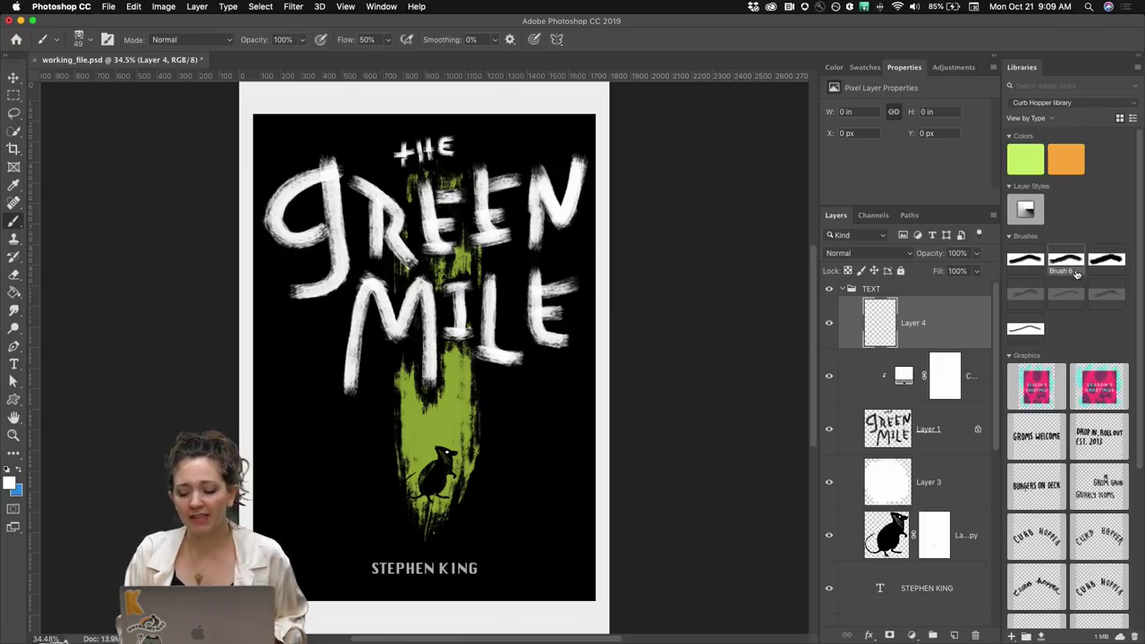
- Select the captured Brush 7, paint speckled white strokes left of the rat, and undo them
click(1029, 259)
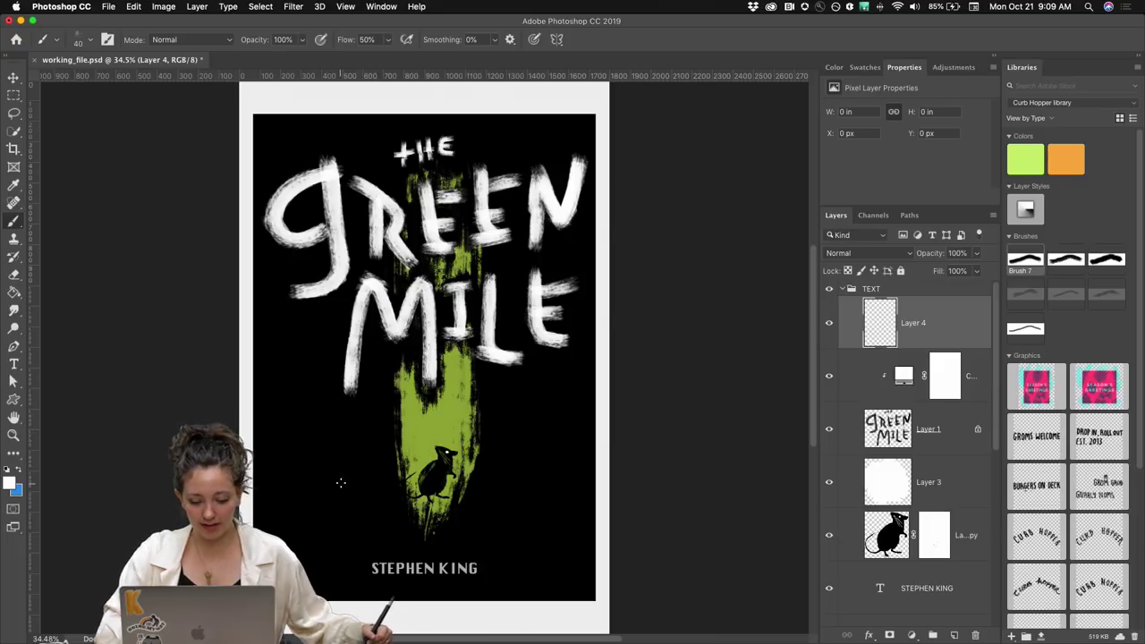
key(bracketright)
key(bracketright)
key(bracketright)
key(bracketright)
key(bracketright)
key(bracketright)
key(bracketright)
key(bracketright)
key(bracketright)
key(bracketright)
key(bracketright)
mouse_move(336, 435)
mouse_down()
mouse_move(358, 439)
mouse_move(360, 448)
mouse_move(288, 477)
mouse_move(317, 533)
mouse_move(380, 483)
mouse_up()
key(ctrl+z)
key(bracketleft)
key(bracketleft)
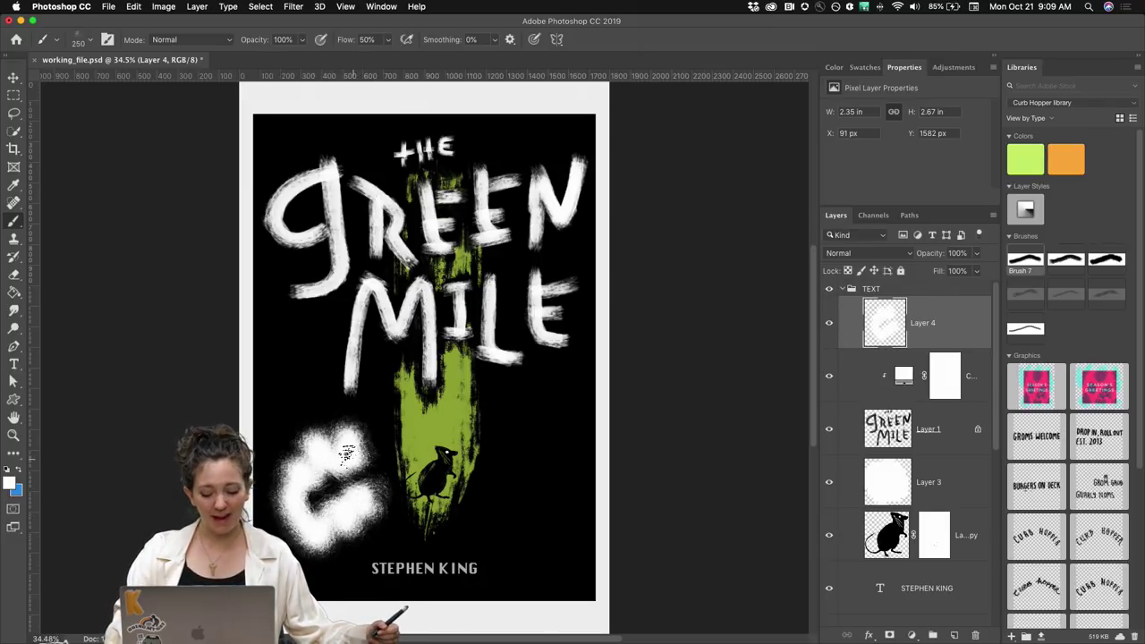
- Zoom toward the rat and paint several soft white test strokes, undoing each one
key(ctrl+equal)
key(ctrl+equal)
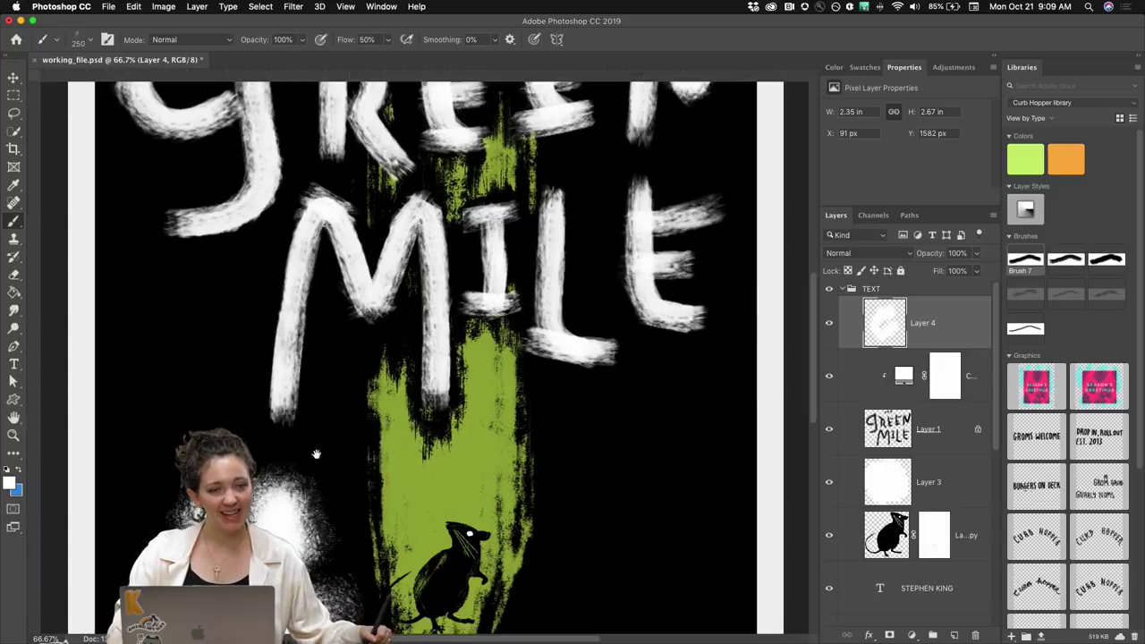
drag(327, 457, 458, 323)
key(ctrl+equal)
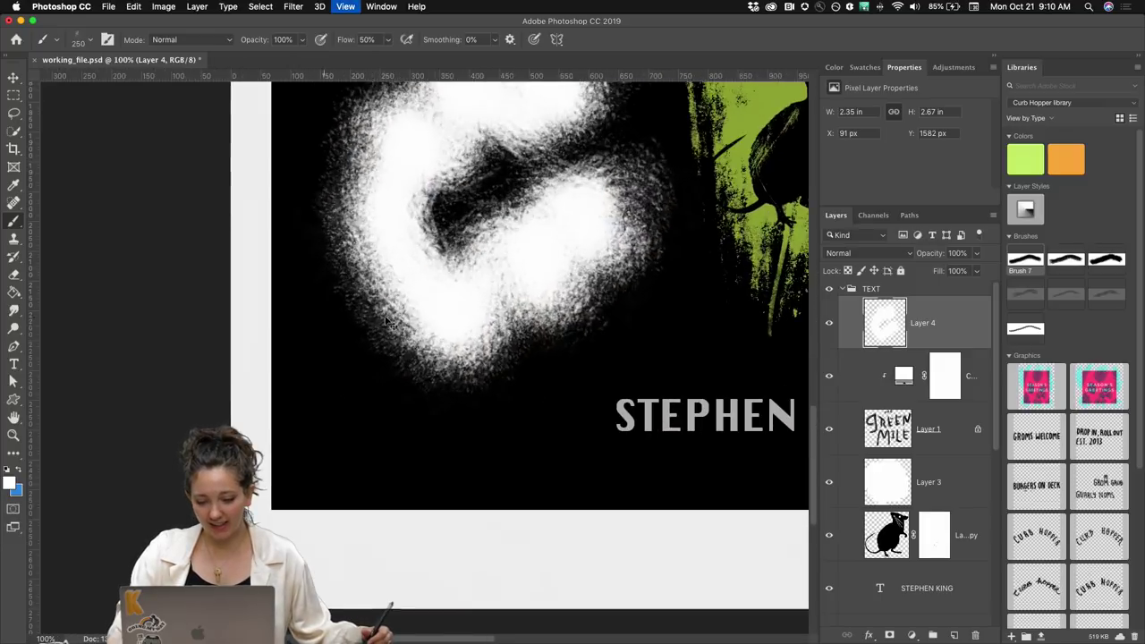
drag(356, 315, 348, 491)
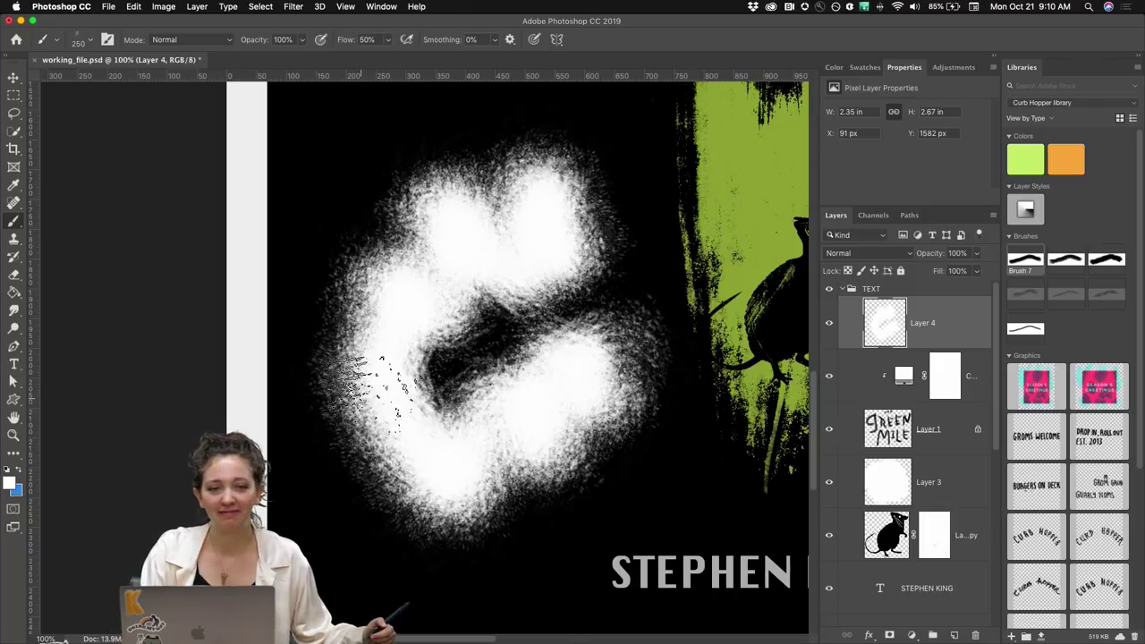
key(ctrl+z)
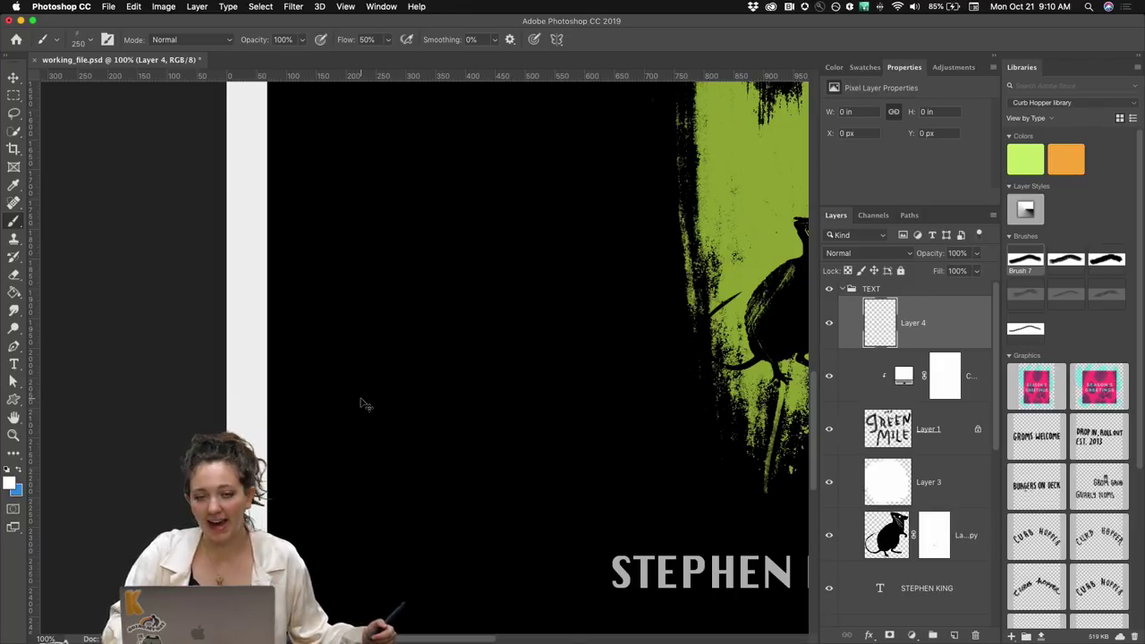
mouse_move(411, 166)
mouse_down()
mouse_move(430, 228)
mouse_move(546, 193)
mouse_move(505, 322)
mouse_move(595, 371)
mouse_move(680, 367)
mouse_move(599, 501)
mouse_move(430, 537)
mouse_move(376, 362)
mouse_move(286, 268)
mouse_up()
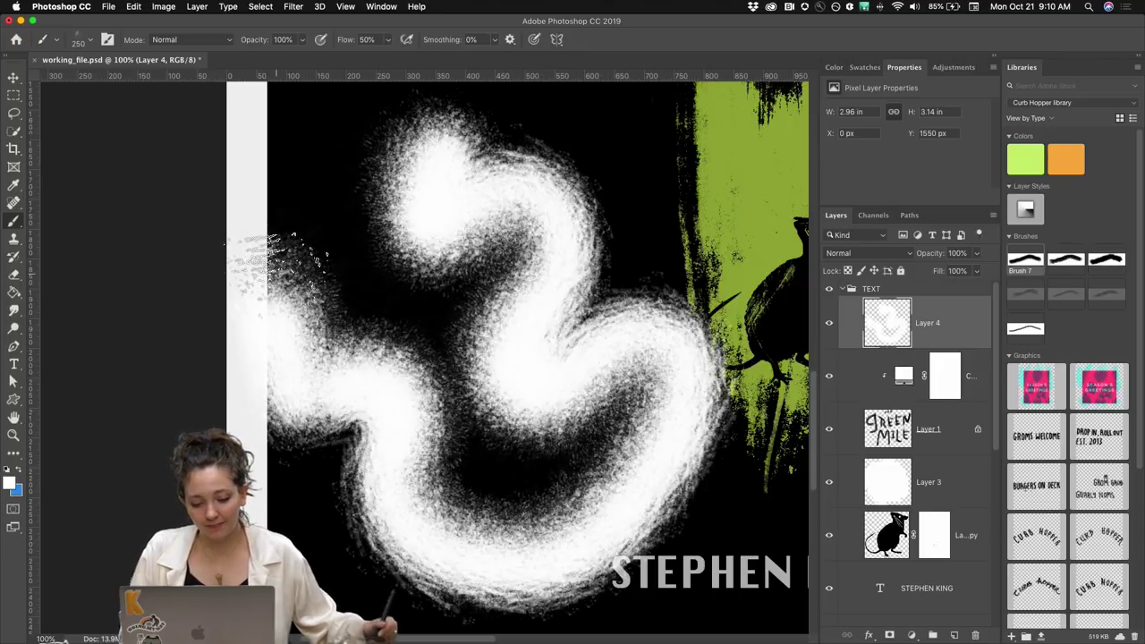
key(ctrl+z)
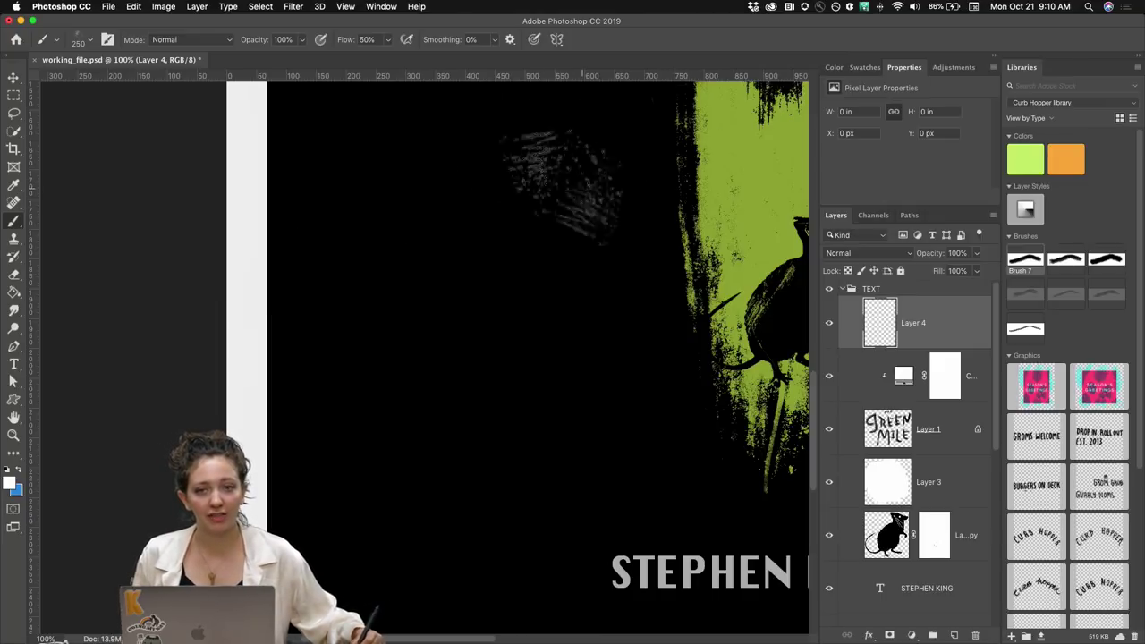
mouse_move(549, 179)
mouse_down()
mouse_move(514, 183)
mouse_move(456, 278)
mouse_move(416, 300)
mouse_move(429, 264)
mouse_move(532, 174)
mouse_move(528, 161)
mouse_move(474, 174)
mouse_up()
key(super+z)
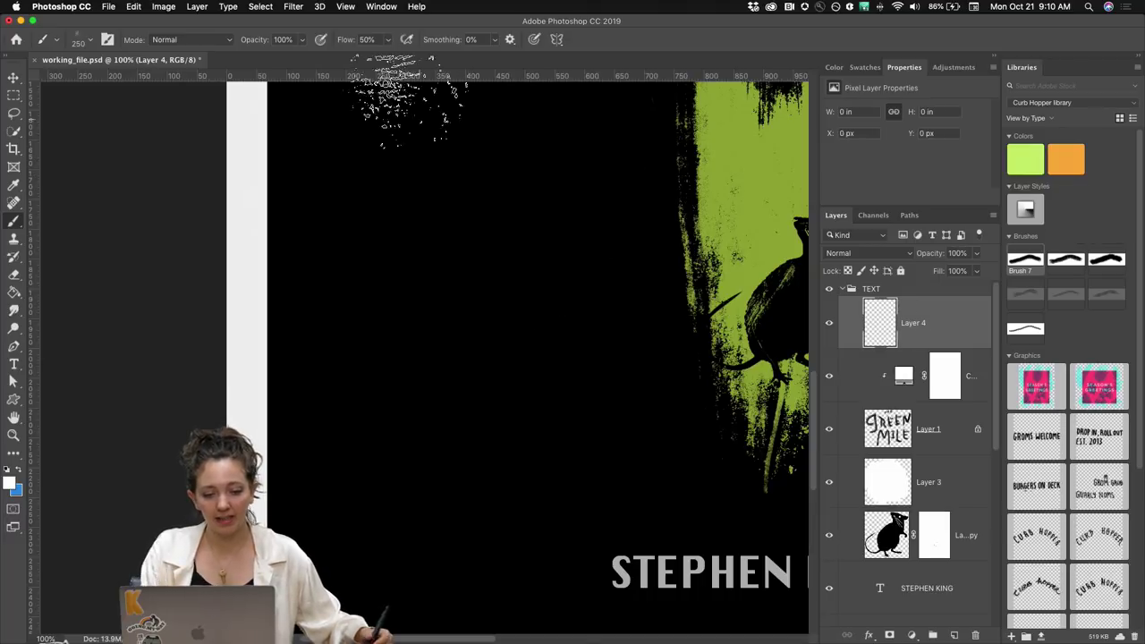
- Look through the brush presets and Brush Settings panel for Brush 7, then close them
click(80, 41)
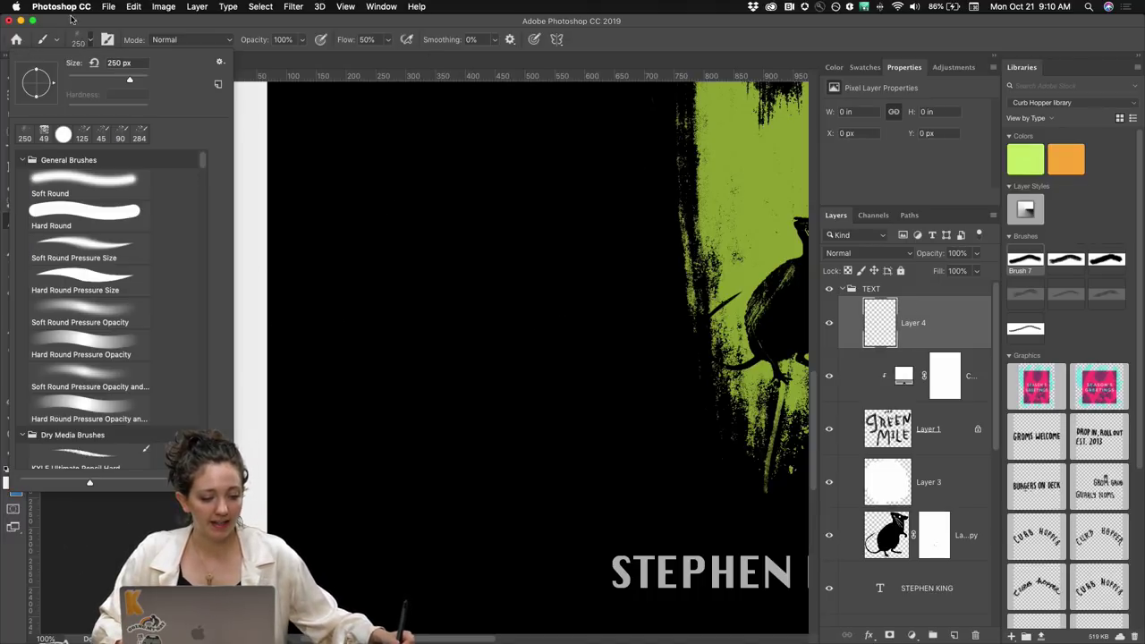
click(88, 42)
click(93, 43)
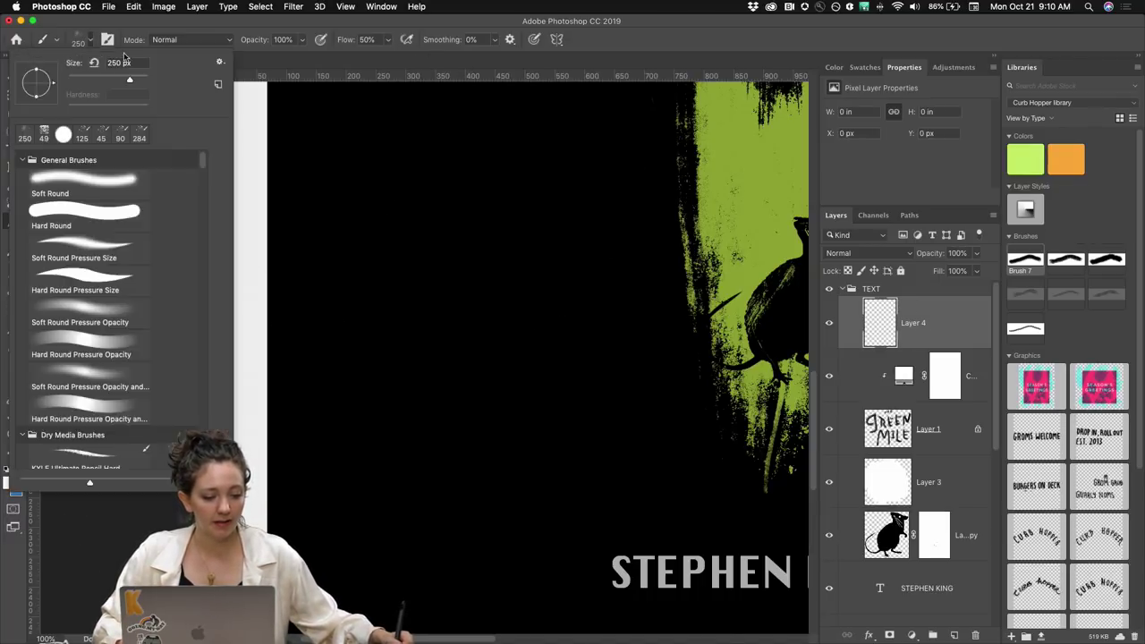
click(219, 64)
click(107, 41)
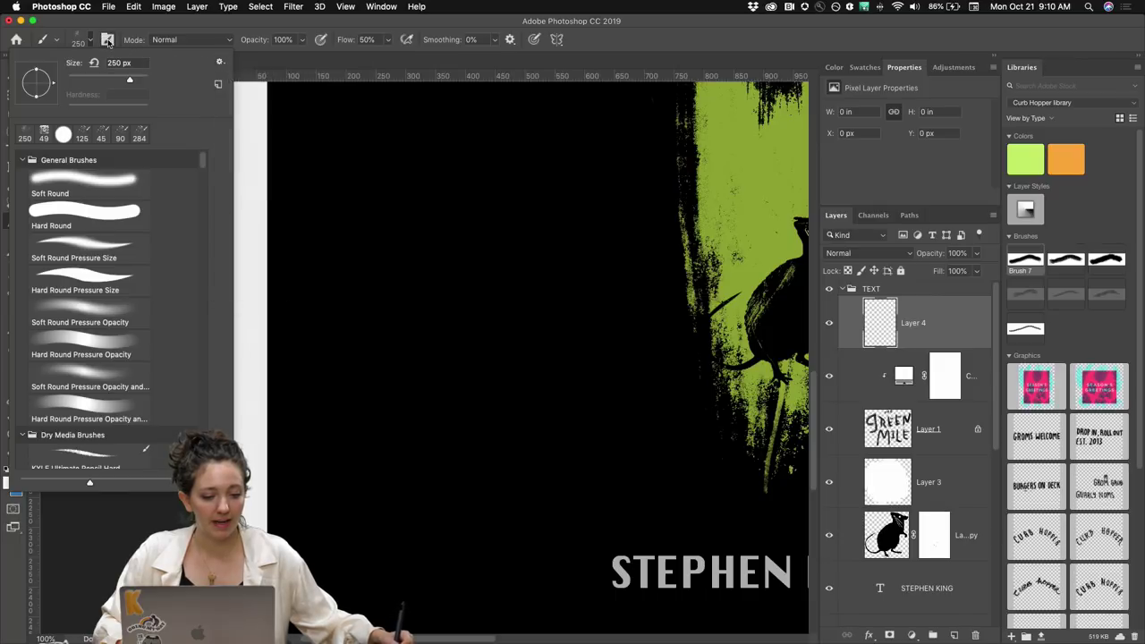
click(107, 41)
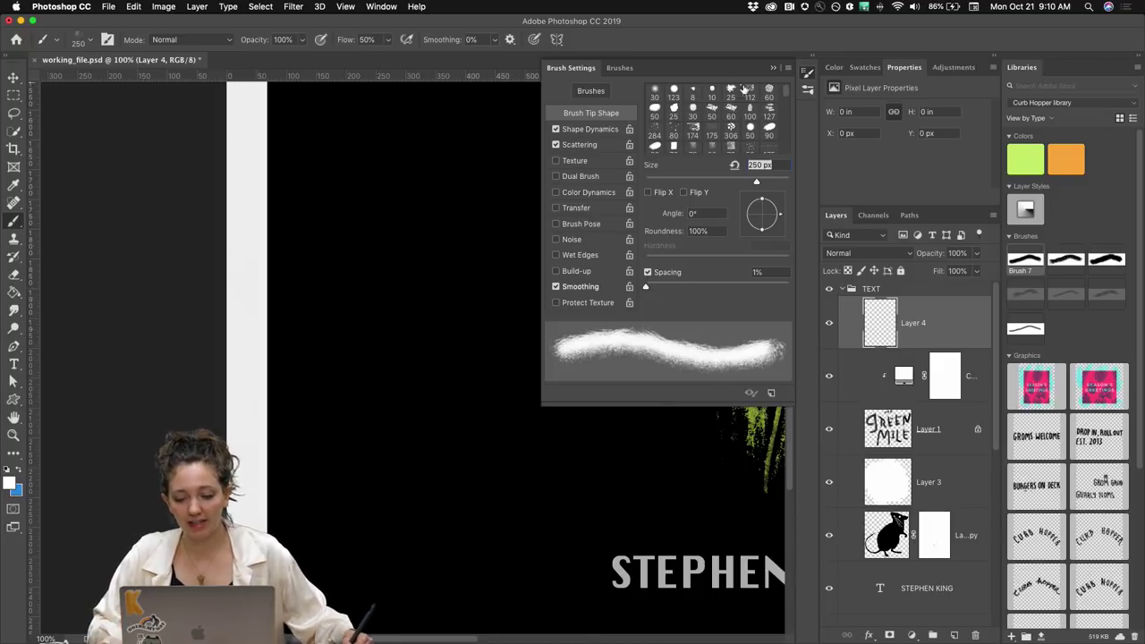
click(808, 72)
- Zoom out to 50% and raise the brush smoothing to 100%
key(super+minus)
key(super+minus)
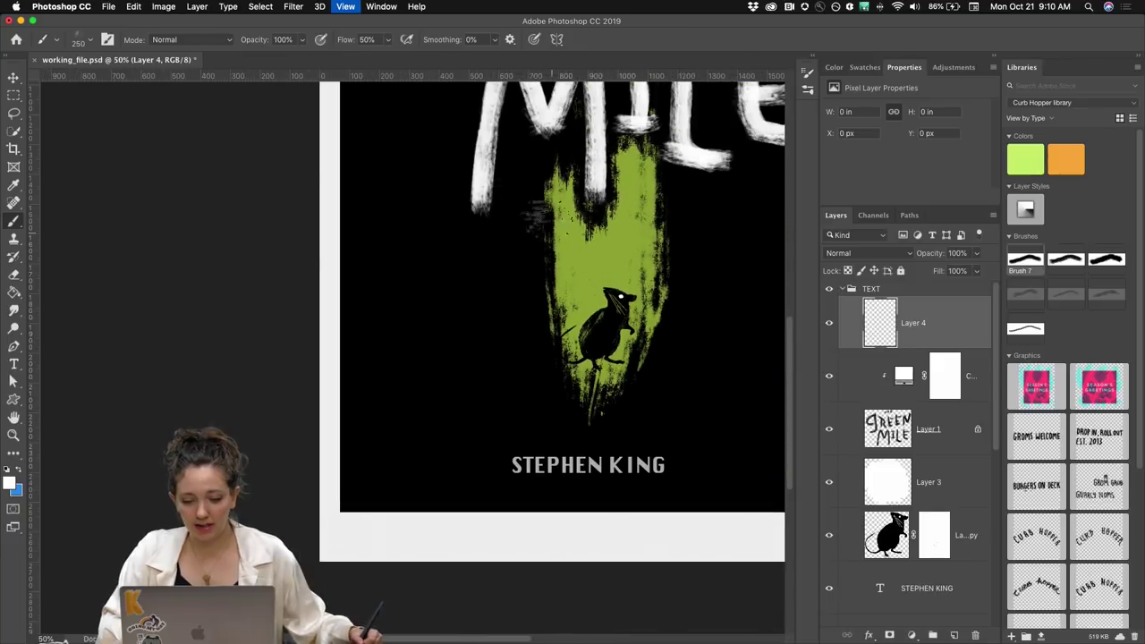
drag(430, 40, 512, 56)
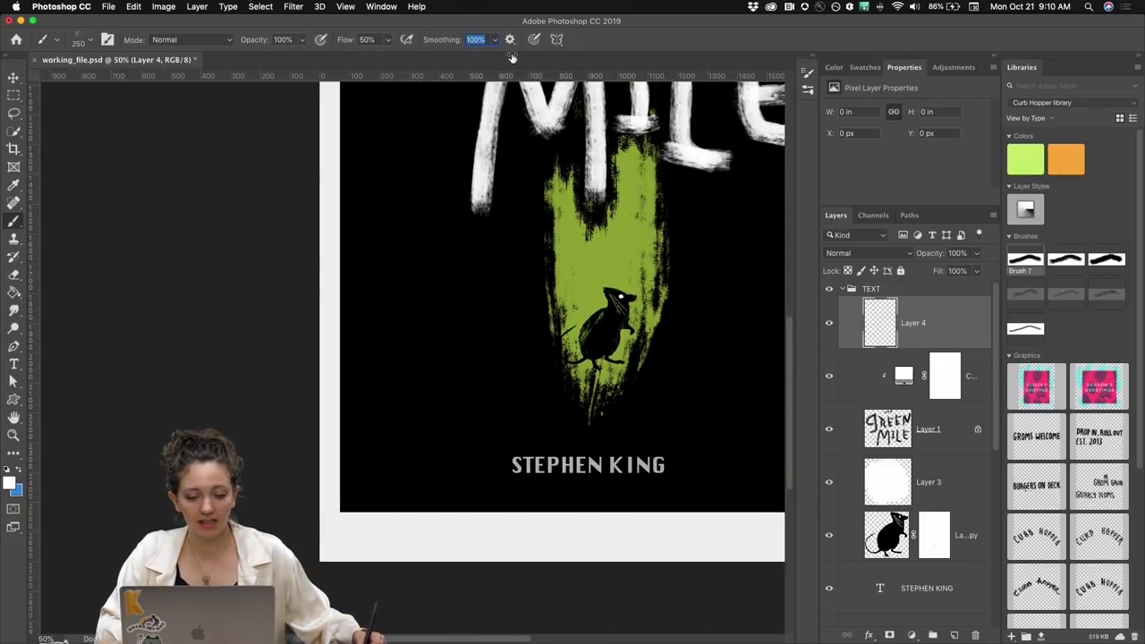
key(Return)
- Shrink the brush to 175 px, write a test word across the cover, and remove it
key(super+minus)
key(bracketleft)
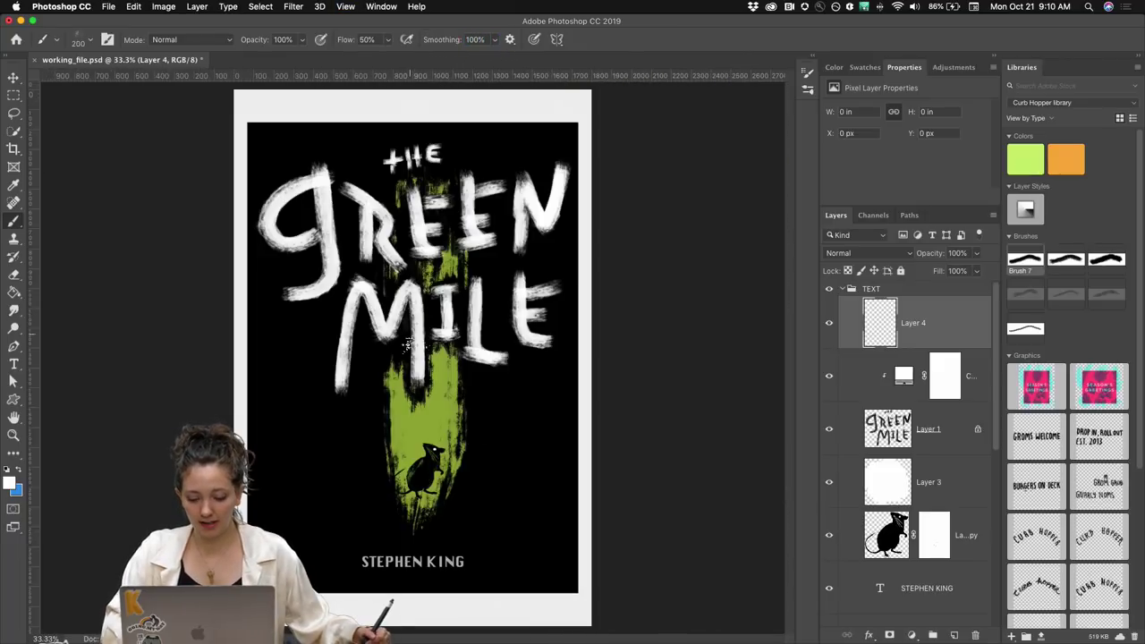
key(bracketleft)
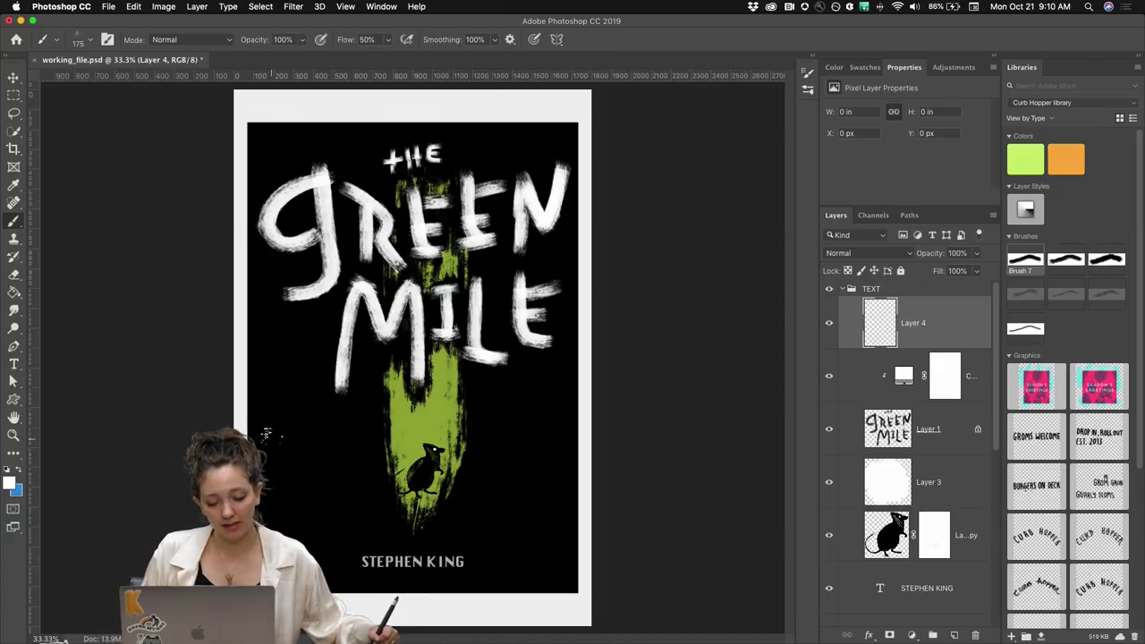
mouse_move(264, 412)
mouse_down()
mouse_move(288, 518)
mouse_move(309, 467)
mouse_move(334, 514)
mouse_move(361, 501)
mouse_move(364, 461)
mouse_move(348, 462)
mouse_move(364, 462)
mouse_move(375, 496)
mouse_move(405, 442)
mouse_move(407, 411)
mouse_move(416, 472)
mouse_move(461, 485)
mouse_move(463, 392)
mouse_move(482, 497)
mouse_move(526, 411)
mouse_move(511, 466)
mouse_move(559, 436)
mouse_move(521, 414)
mouse_move(548, 371)
mouse_up()
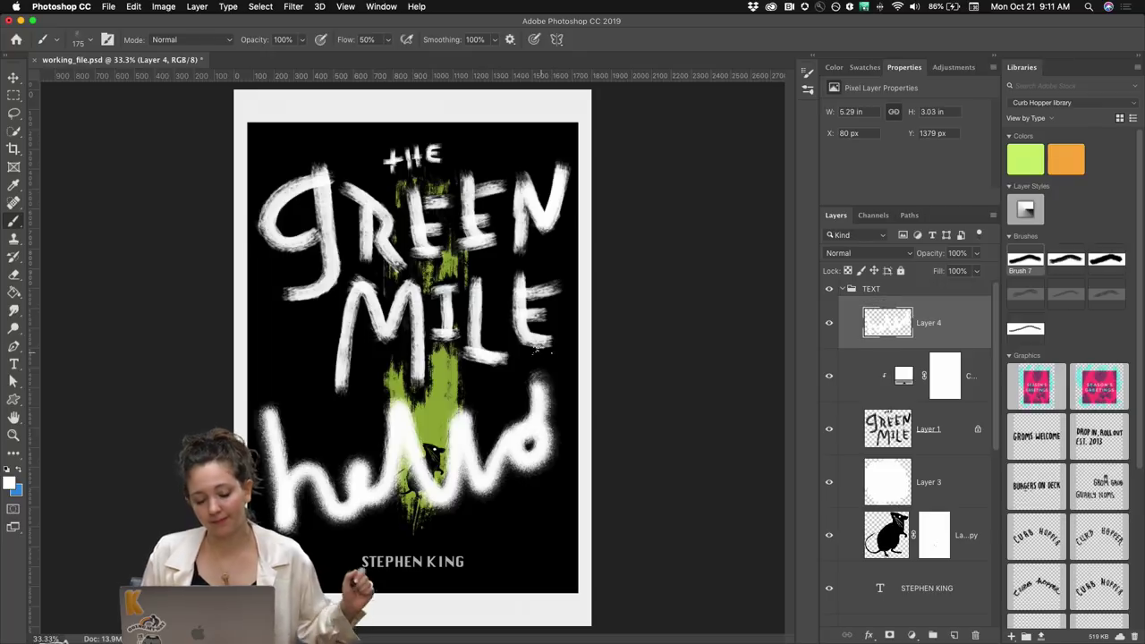
key(BackSpace)
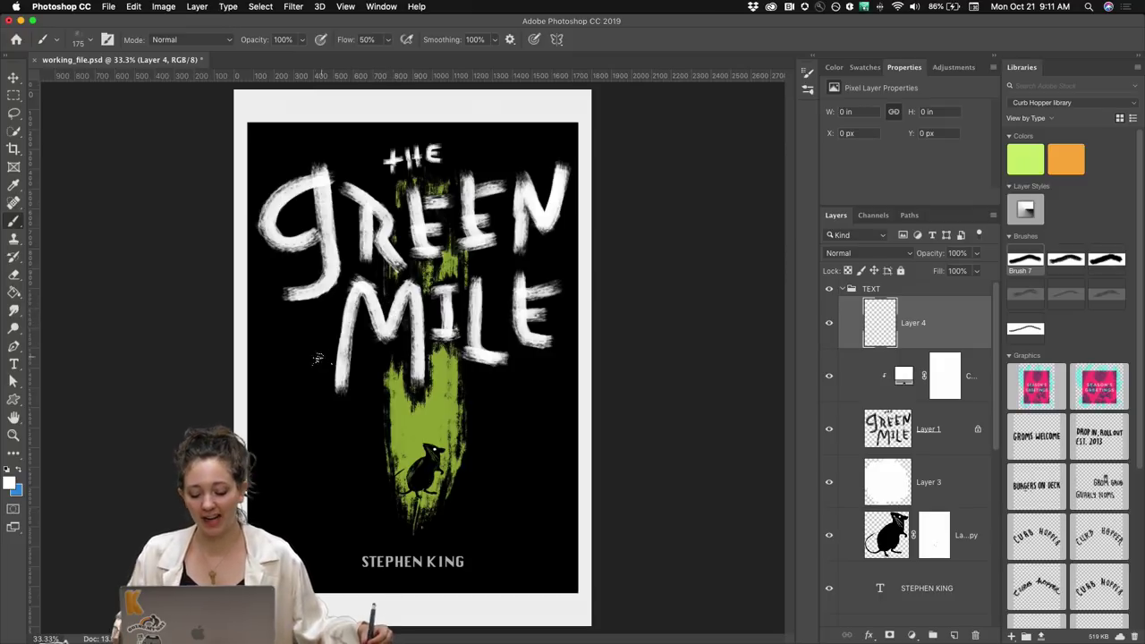
- Zoom and pan around the cover to check STEPHEN KING, ending at 50% view
key(super+plus)
key(super+plus)
drag(343, 412, 371, 256)
key(super+r)
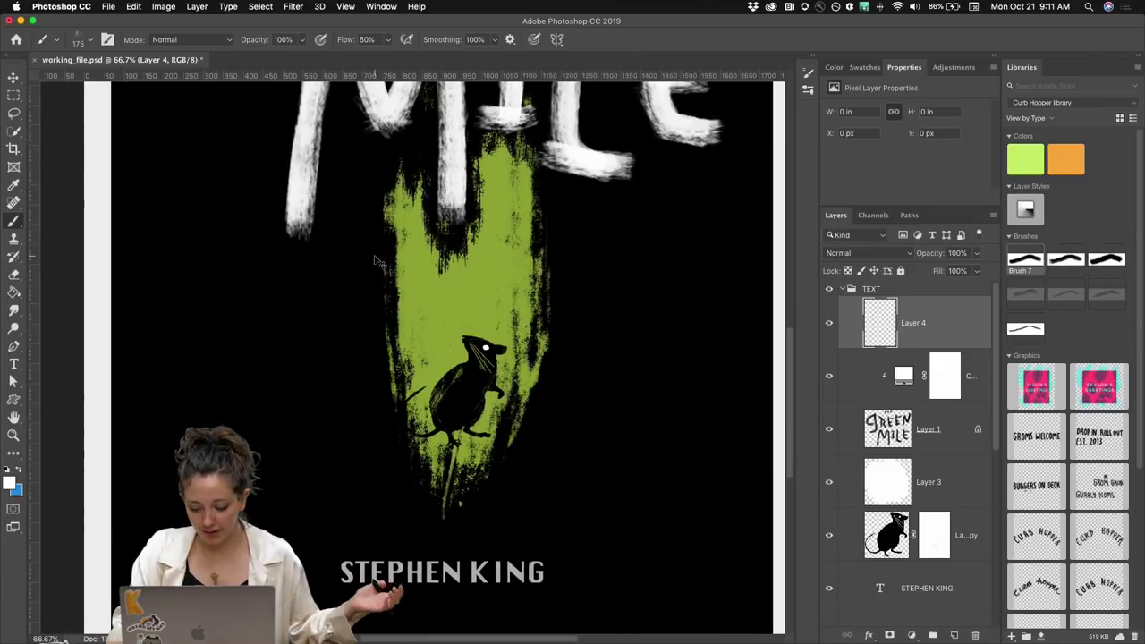
key(super+0)
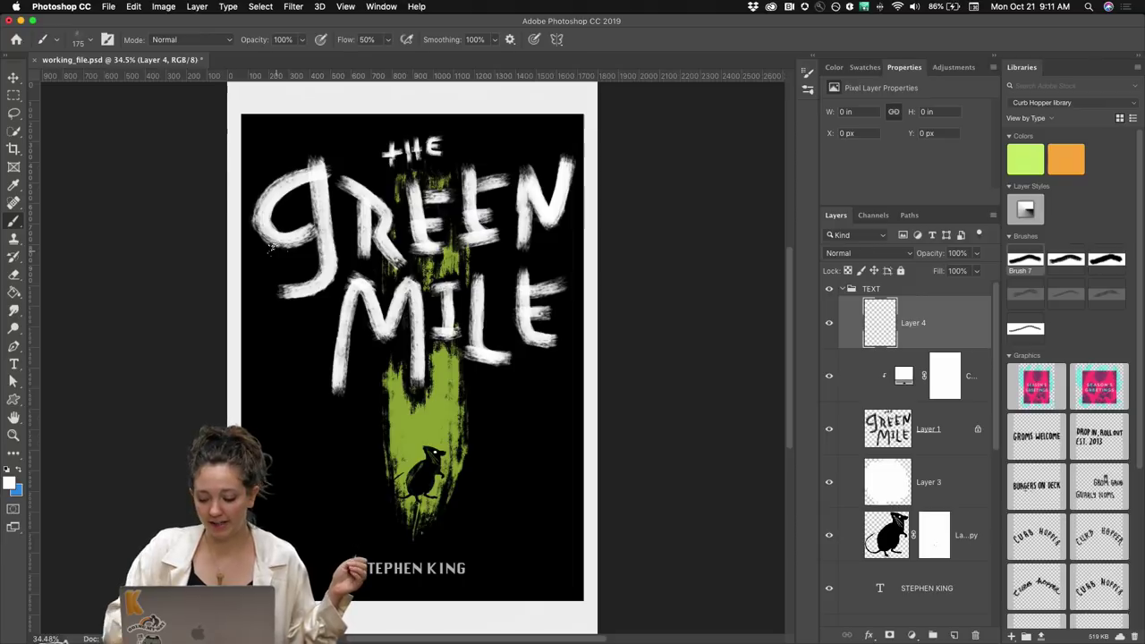
key(super+equal)
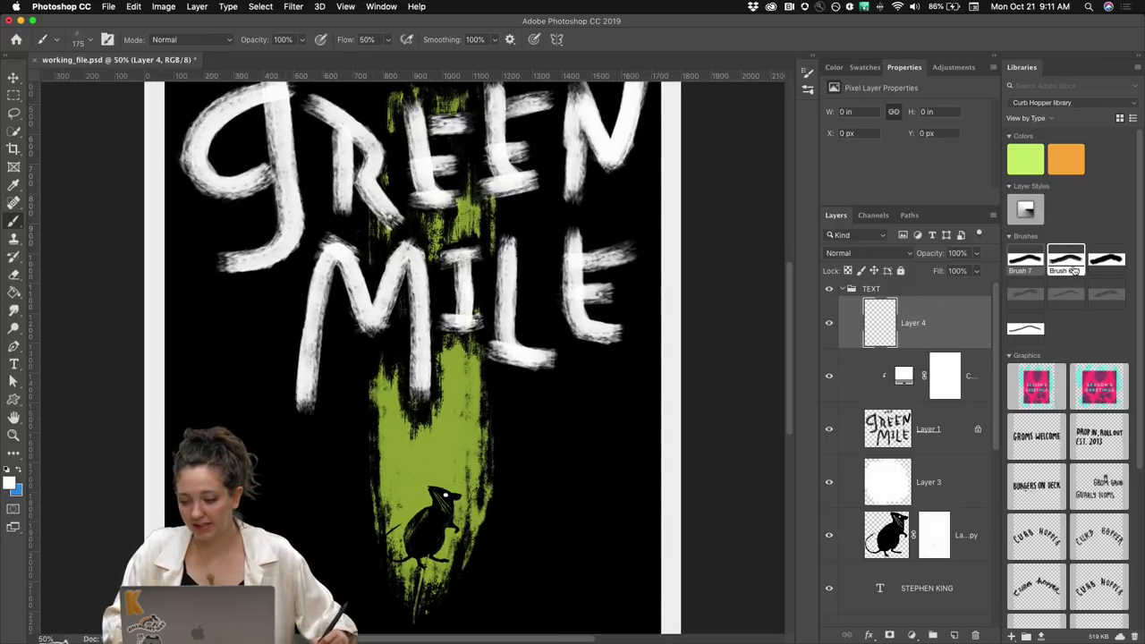
- Switch to the 49 px Brush 6 from the Curb Hopper library and zoom out to the whole cover
click(1066, 261)
scroll(360, 336, up, 3)
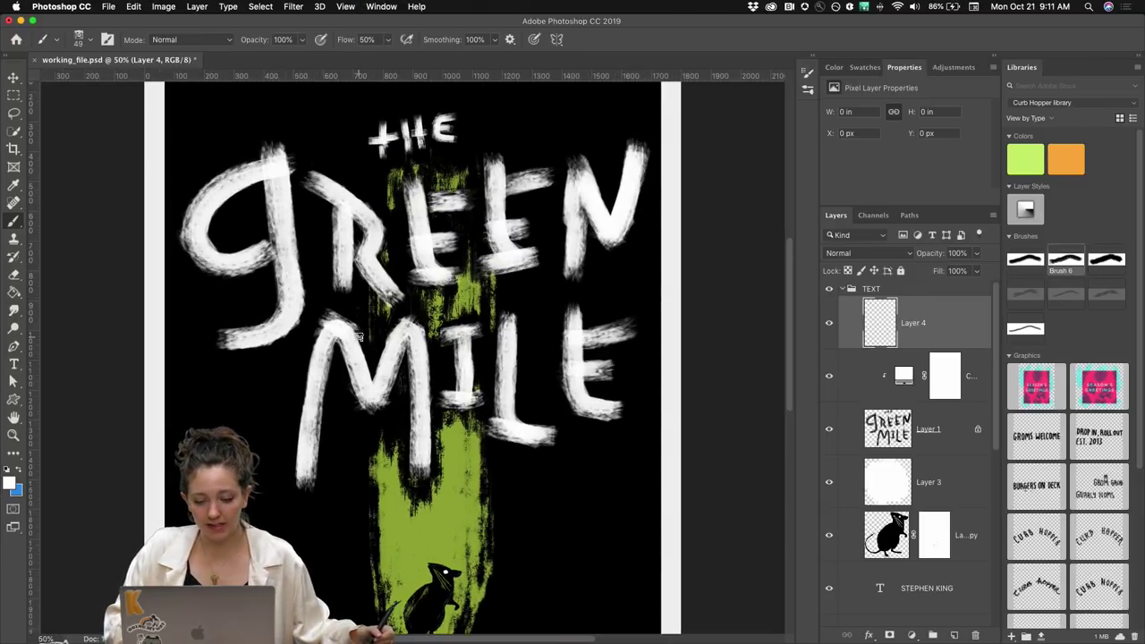
key(super+minus)
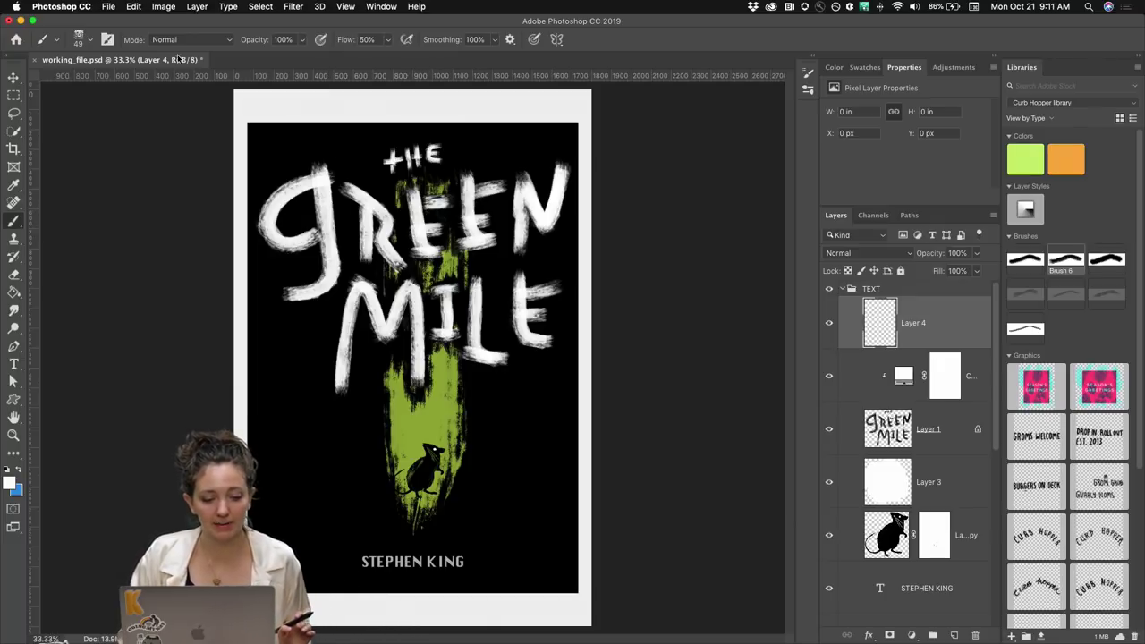
click(89, 40)
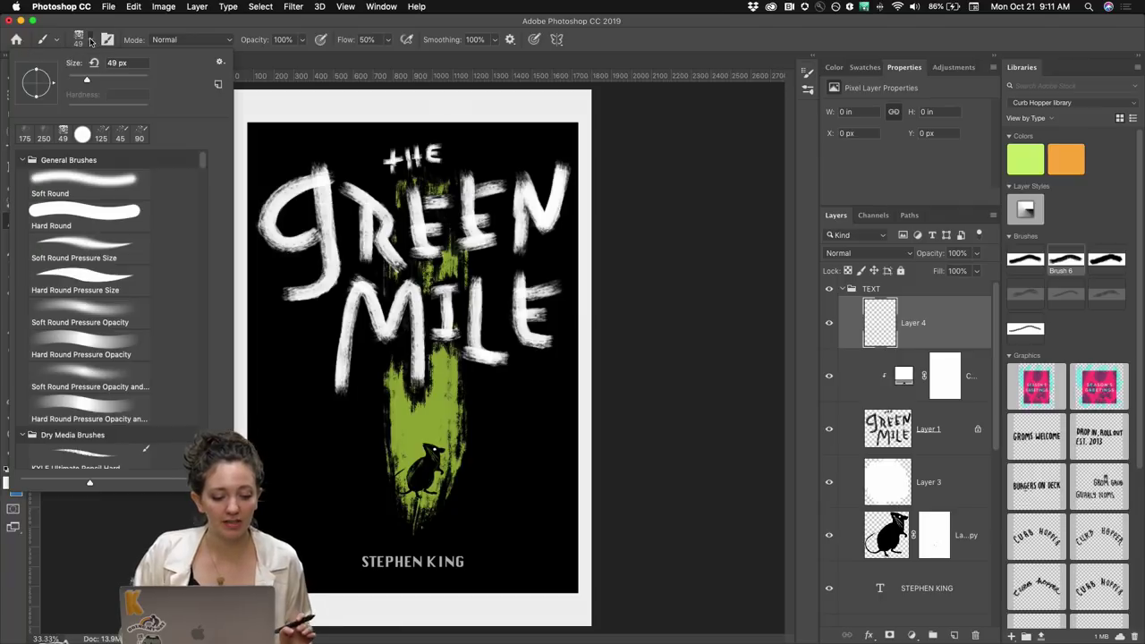
- Choose Get More Brushes from the brush preset picker's gear menu
click(218, 63)
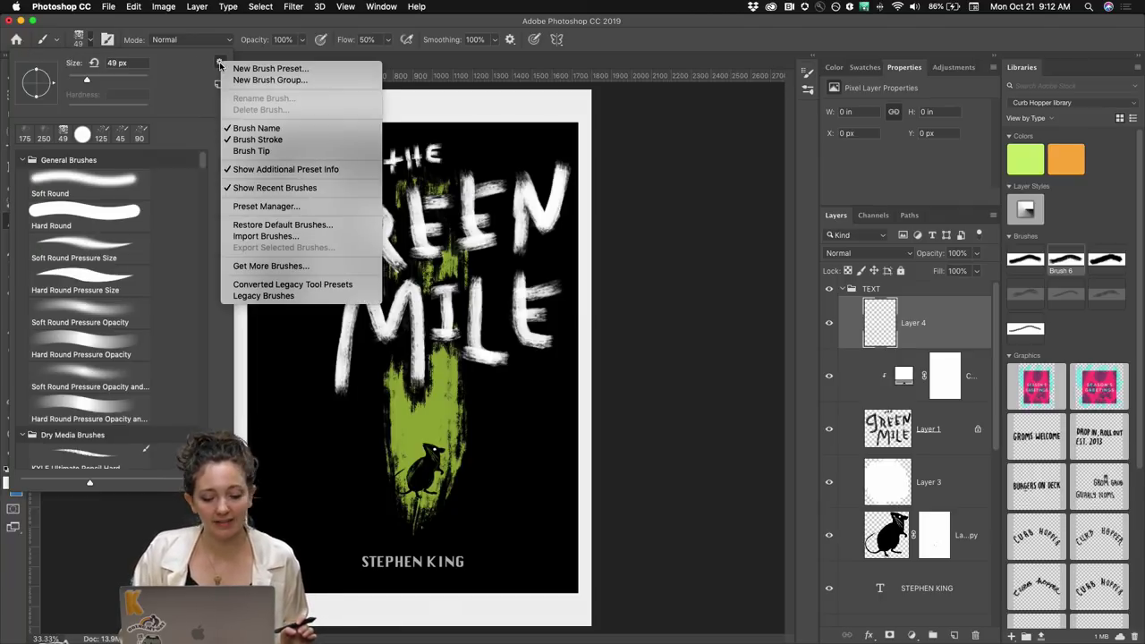
click(285, 267)
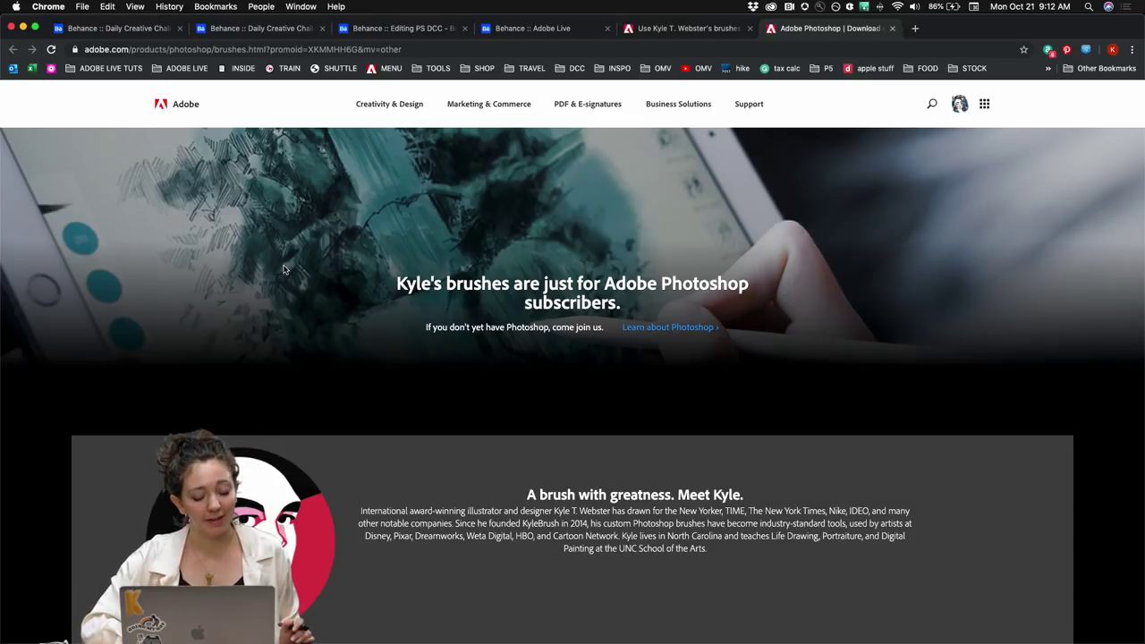
- Scroll through Adobe's Photoshop brushes page in Chrome to the Kyle T. Webster section
scroll(228, 282, down, 3)
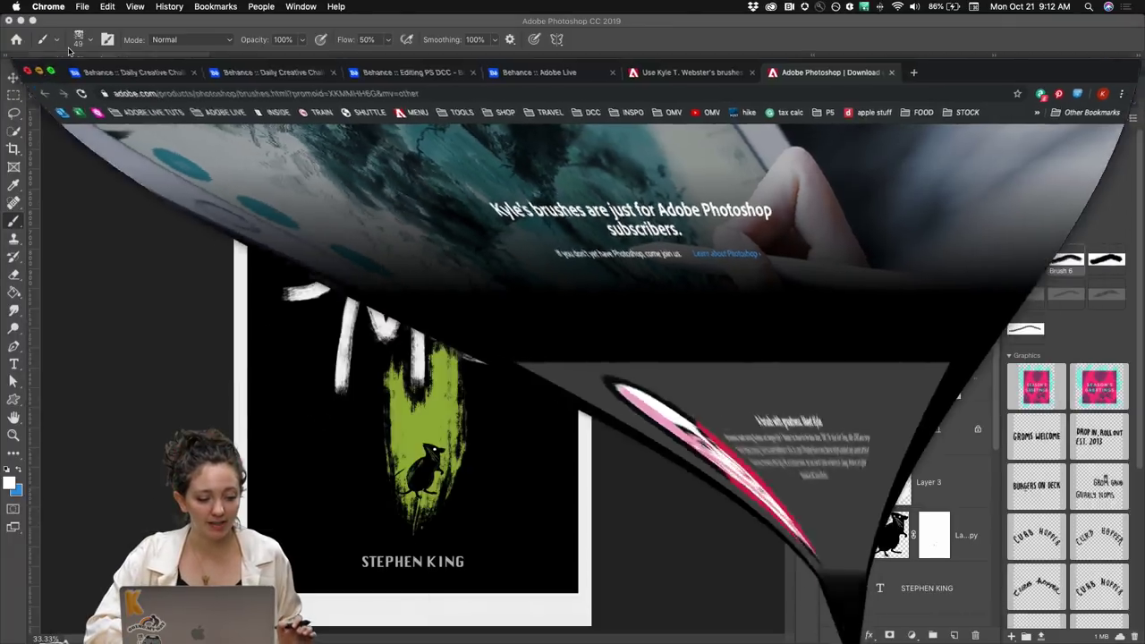
click(24, 28)
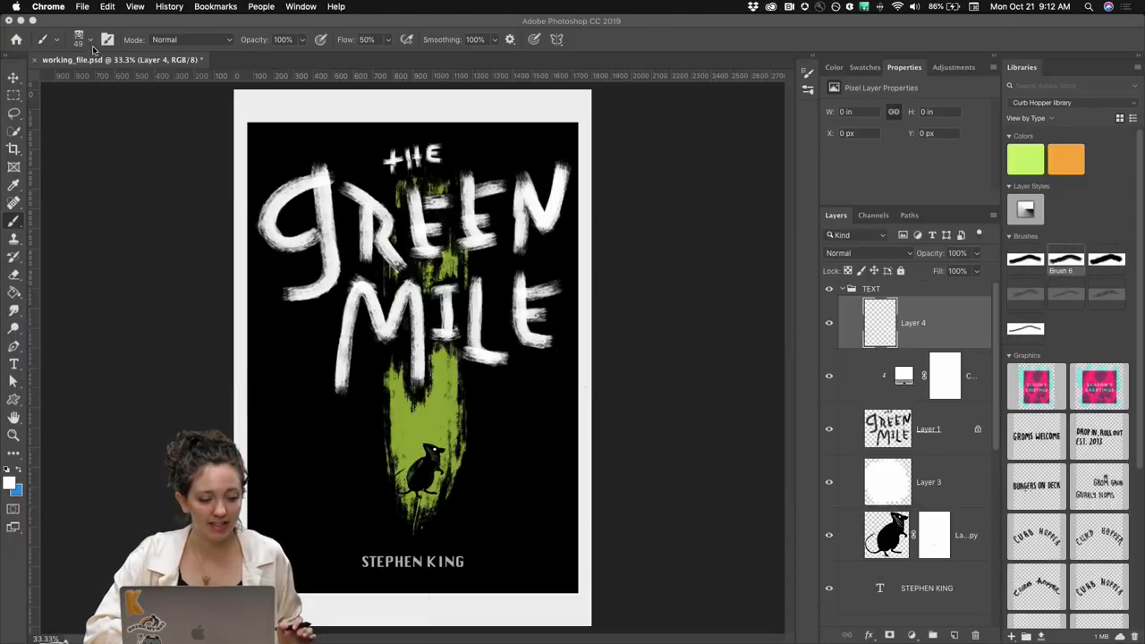
click(83, 39)
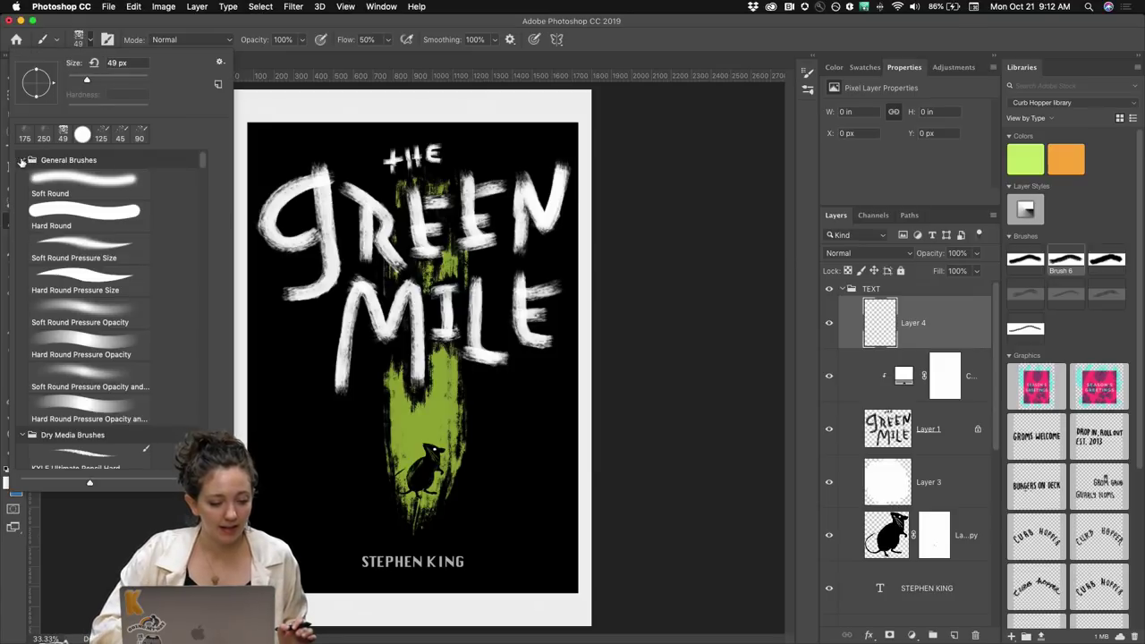
click(21, 160)
click(23, 407)
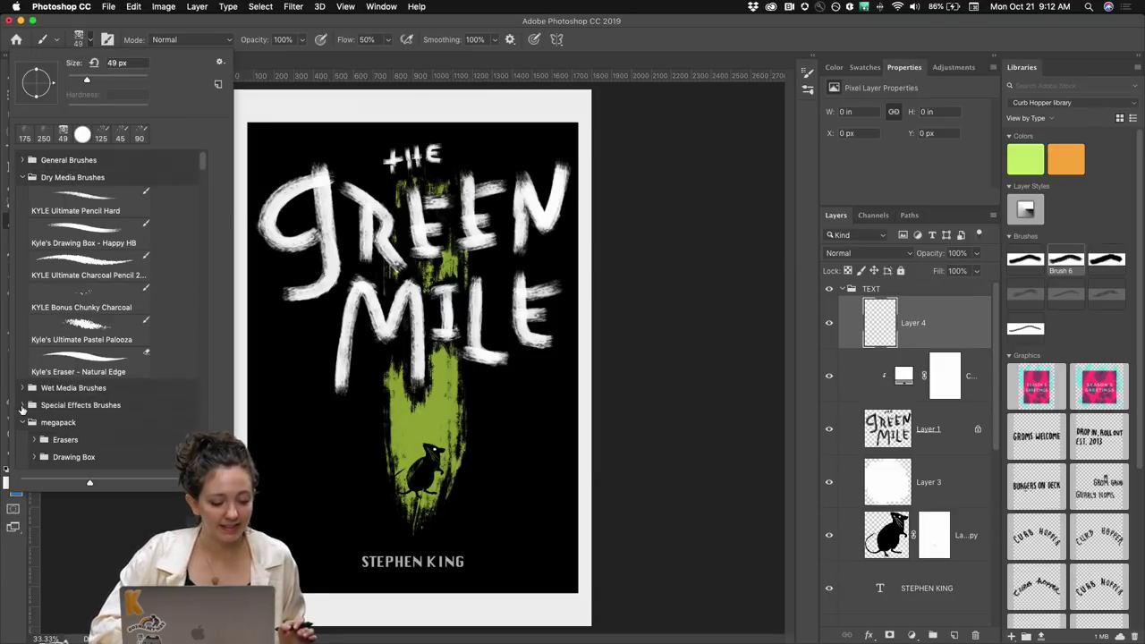
scroll(102, 391, down, 5)
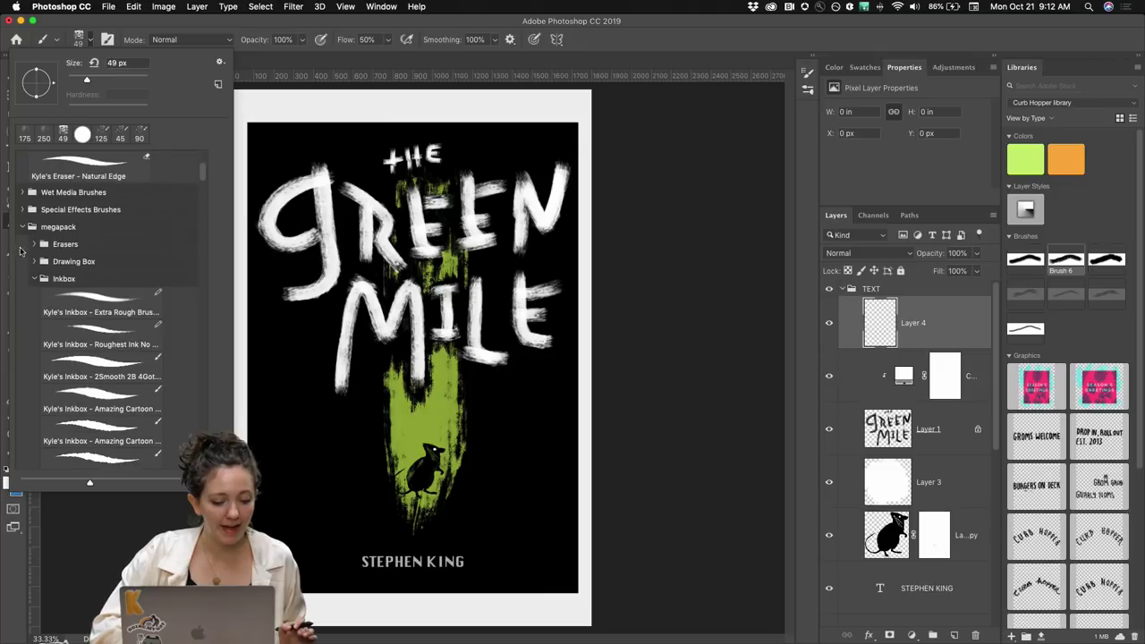
click(32, 244)
scroll(32, 255, down, 3)
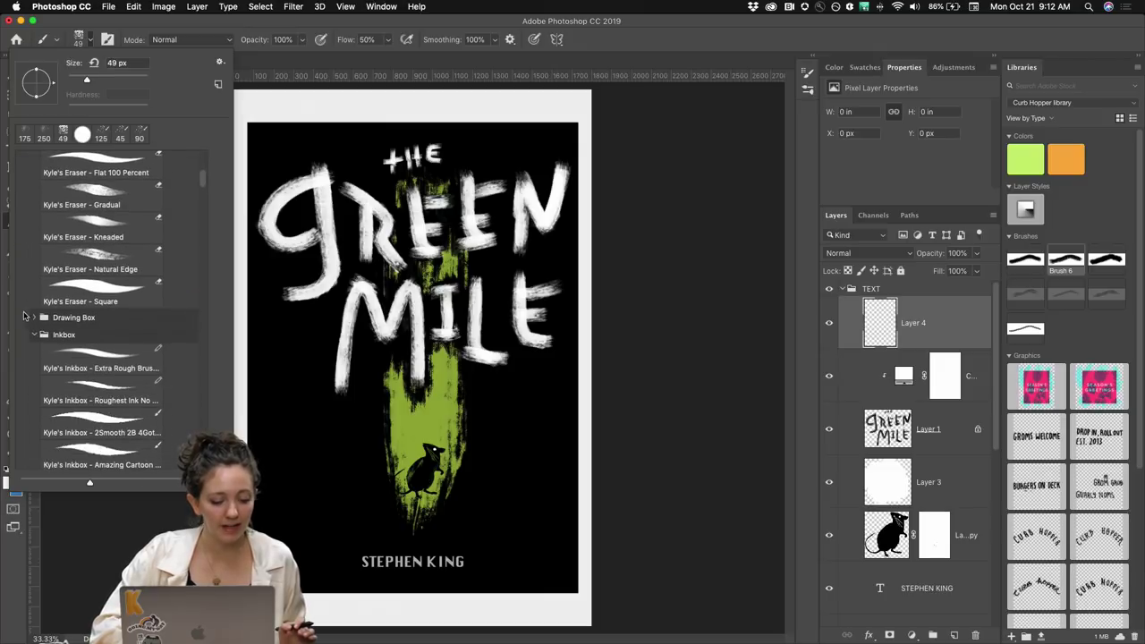
click(34, 318)
scroll(40, 324, down, 10)
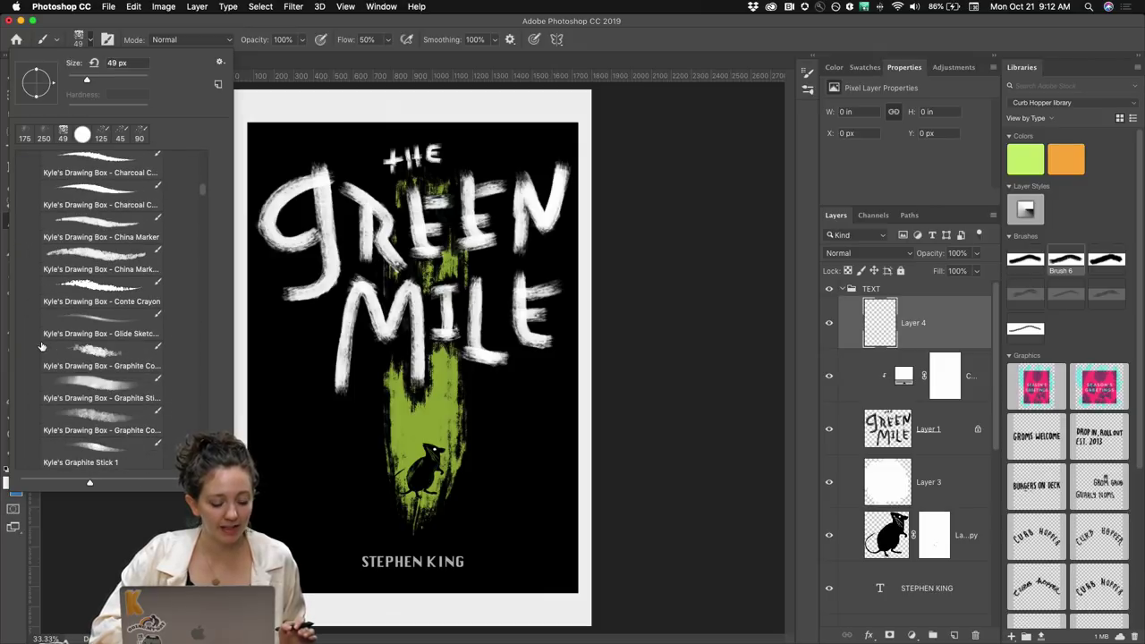
scroll(54, 314, down, 10)
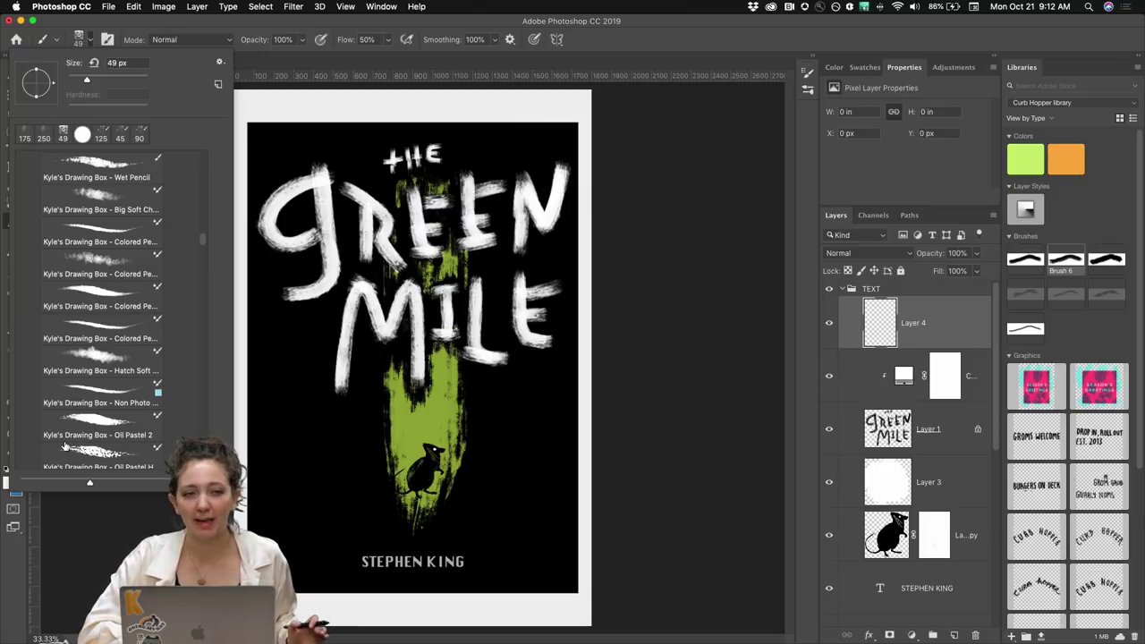
click(272, 27)
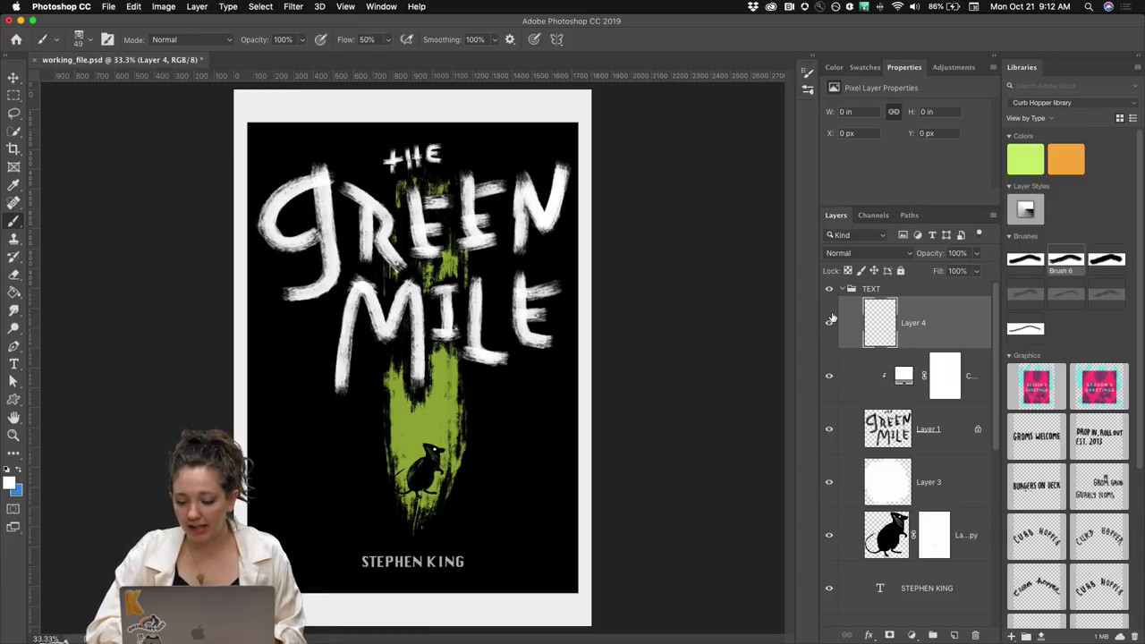
- Hide the title, rat, STEPHEN KING, Color Fill 2 and Layer 2 layers, then add empty Layer 5
drag(831, 319, 829, 441)
drag(828, 571, 829, 585)
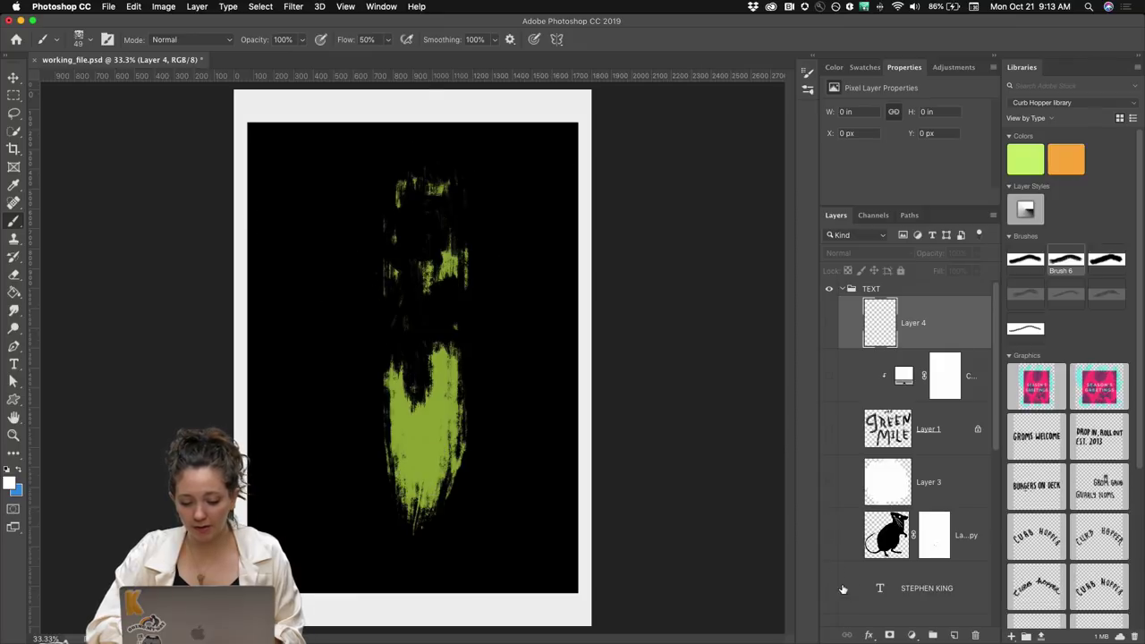
scroll(868, 583, down, 4)
click(829, 546)
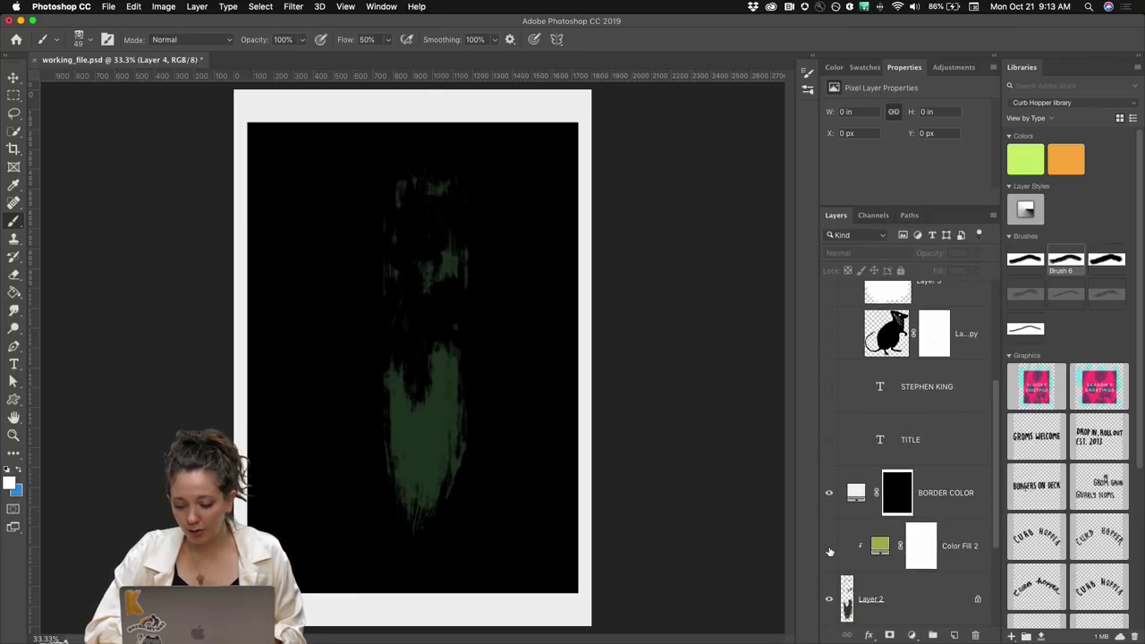
scroll(829, 563, down, 1)
click(828, 561)
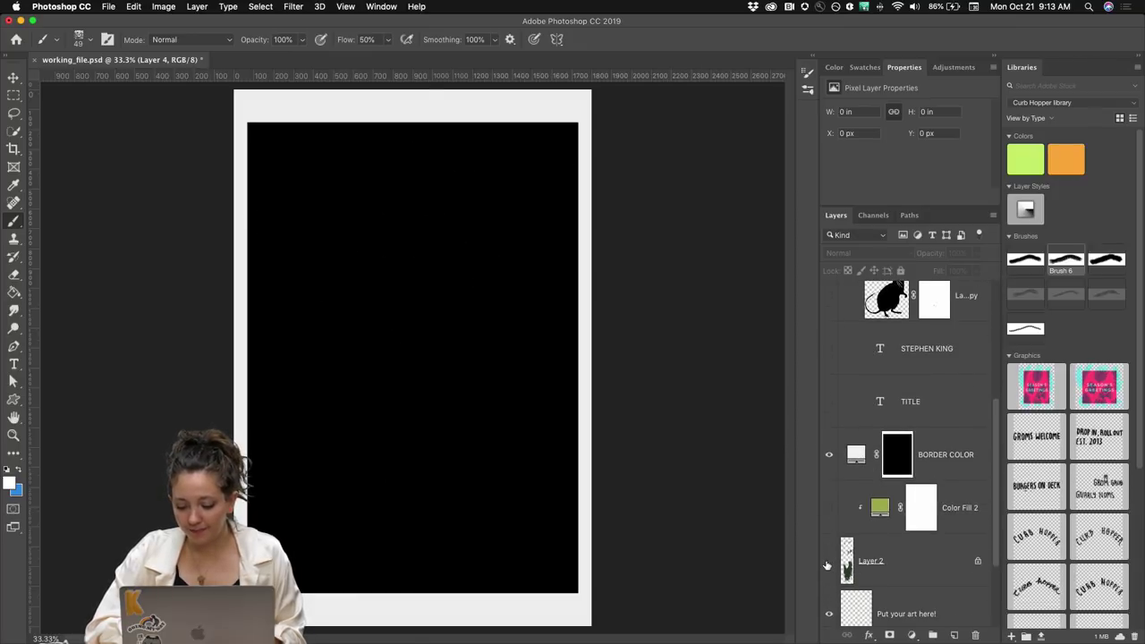
scroll(906, 450, up, 5)
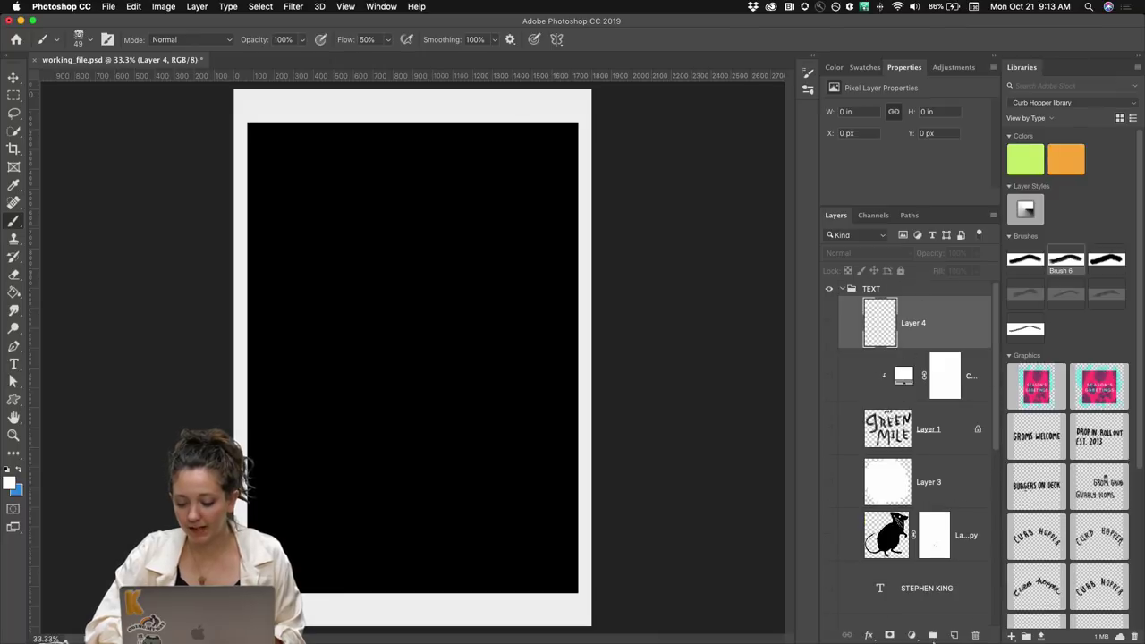
click(954, 636)
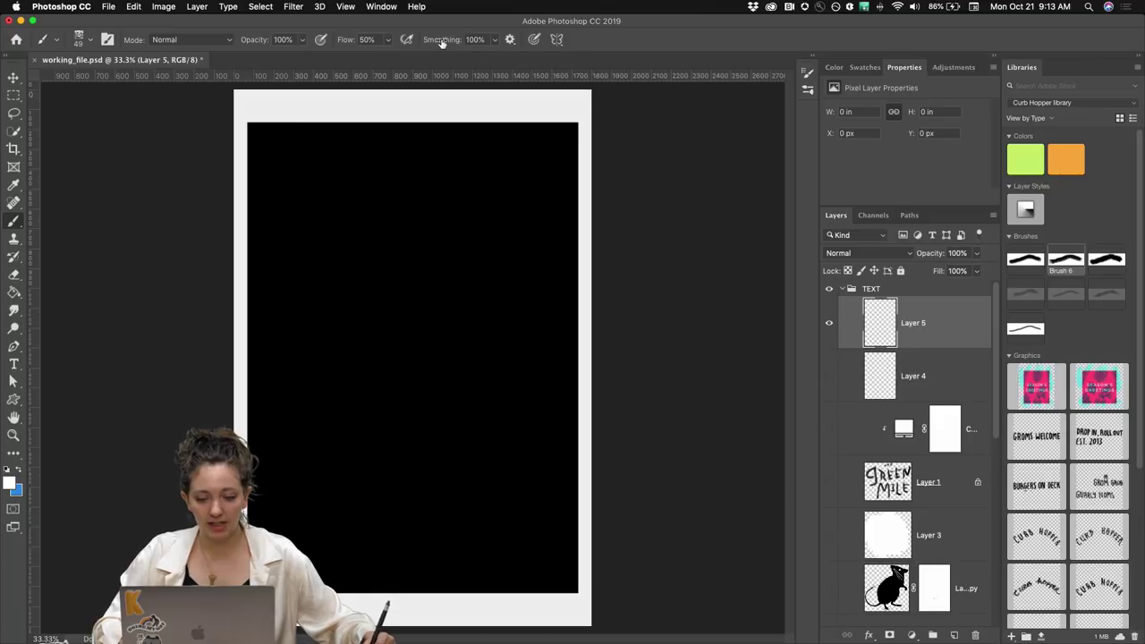
- Lower brush Smoothing to 41% and undo a white test stroke
drag(441, 43, 404, 39)
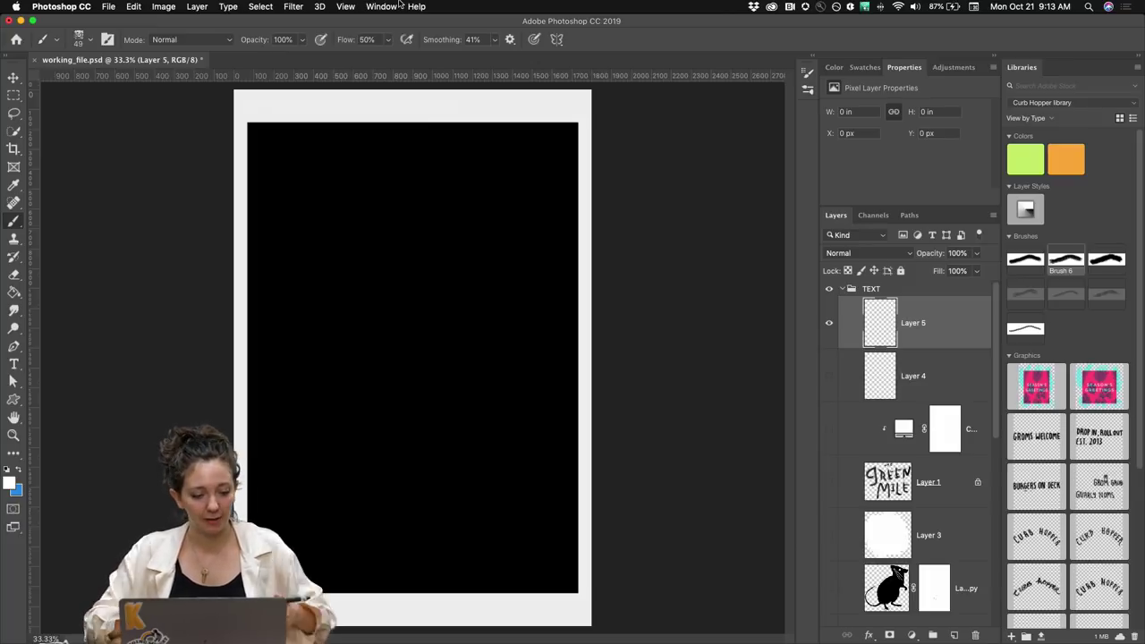
mouse_move(409, 314)
mouse_down()
mouse_move(368, 312)
mouse_move(293, 343)
mouse_up()
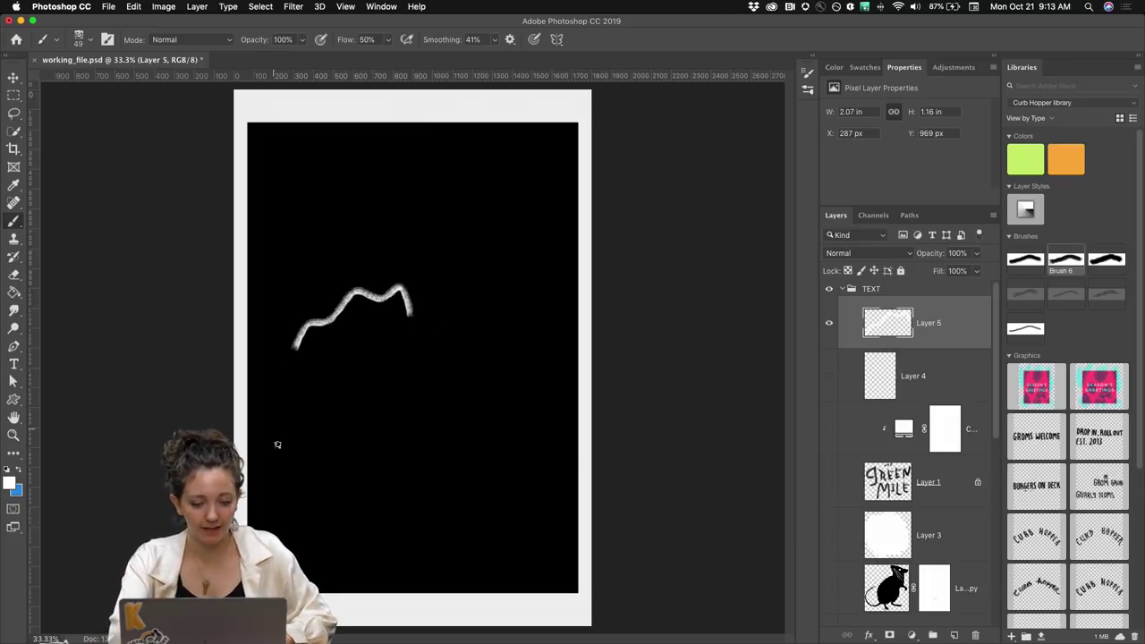
key(cmd+z)
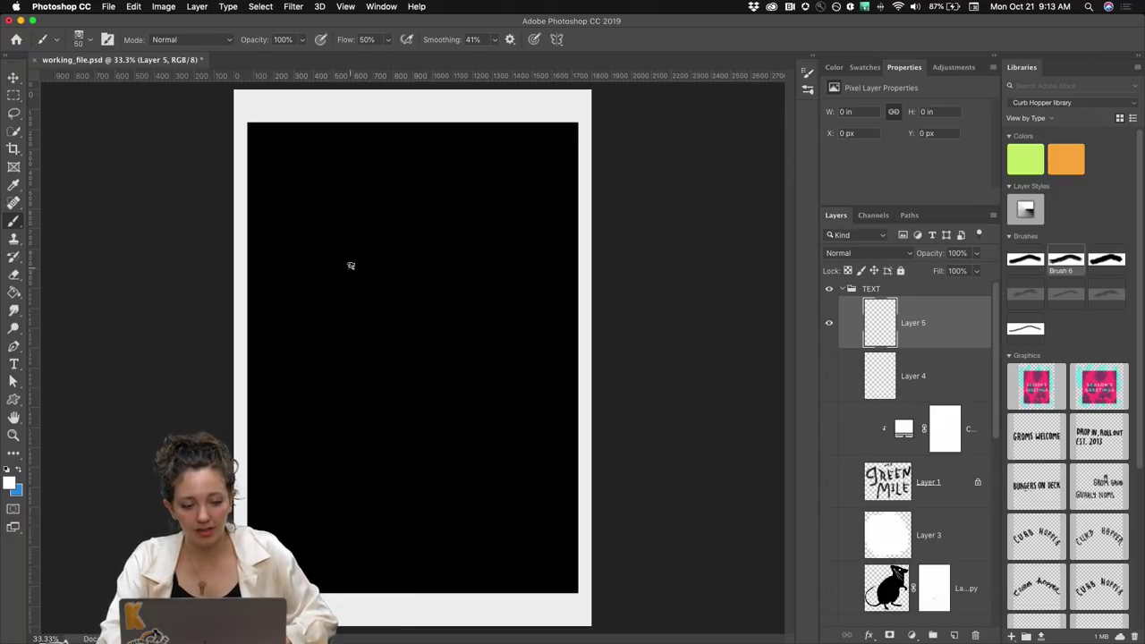
- Paint GREEN MILE in two lines of white brush lettering on Layer 5
mouse_move(346, 261)
mouse_down()
mouse_move(324, 236)
mouse_move(309, 243)
mouse_move(295, 287)
mouse_move(311, 320)
mouse_move(339, 310)
mouse_move(344, 287)
mouse_move(319, 289)
mouse_move(364, 304)
mouse_move(363, 320)
mouse_move(381, 286)
mouse_move(381, 317)
mouse_move(393, 283)
mouse_move(394, 312)
mouse_move(412, 312)
mouse_move(395, 297)
mouse_move(428, 279)
mouse_move(434, 306)
mouse_move(450, 306)
mouse_move(461, 278)
mouse_move(478, 306)
mouse_move(483, 276)
mouse_up()
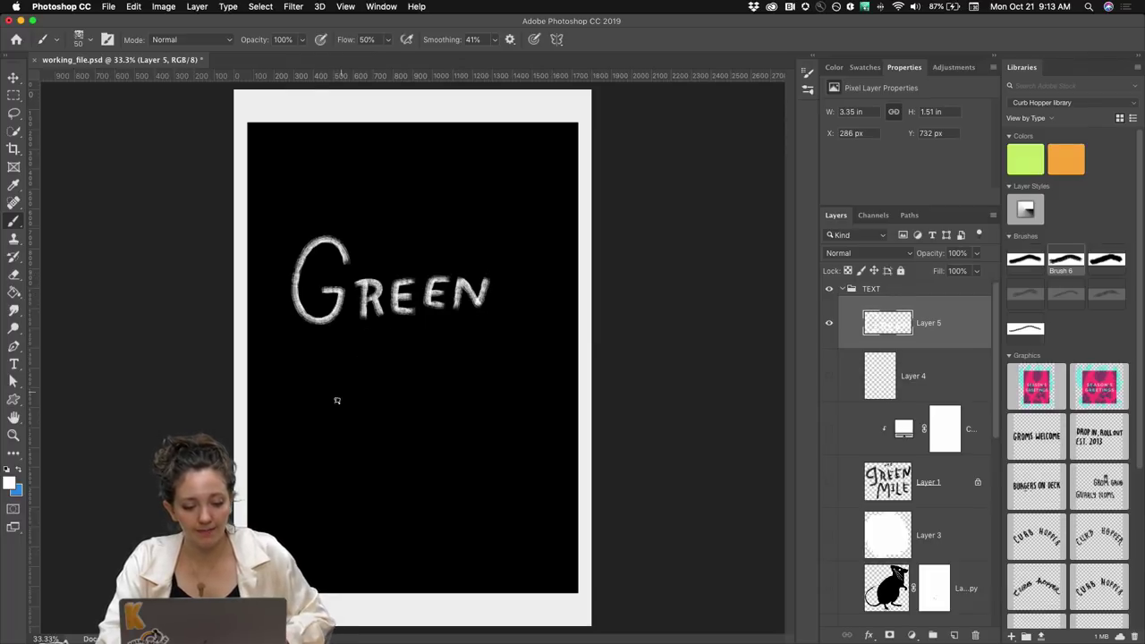
mouse_move(331, 438)
mouse_down()
mouse_move(351, 351)
mouse_move(357, 394)
mouse_move(368, 353)
mouse_move(387, 418)
mouse_up()
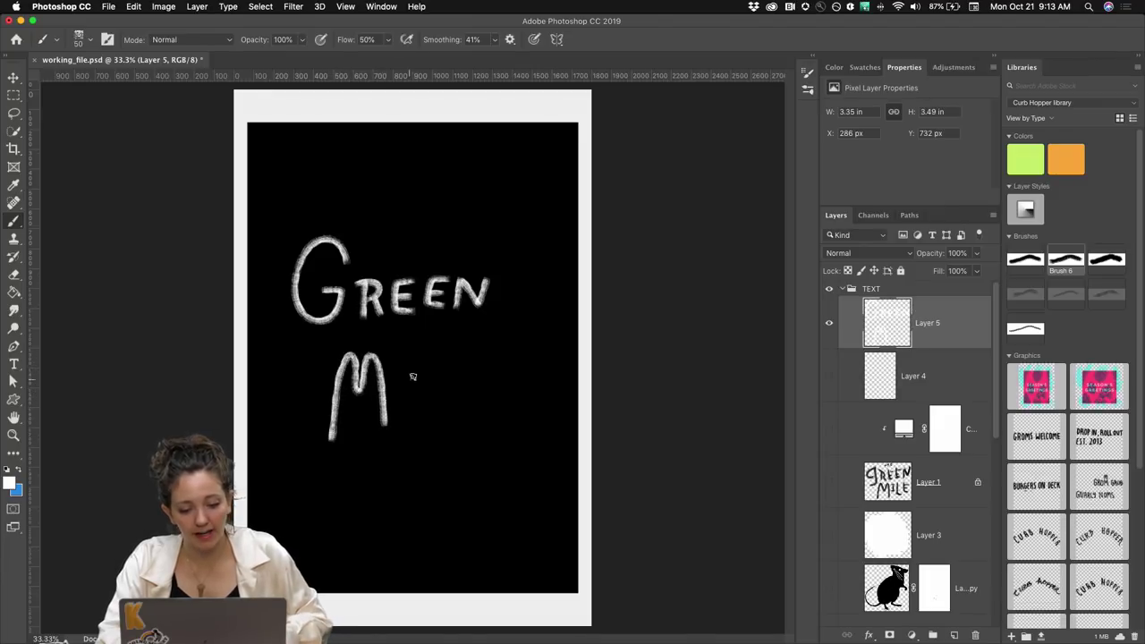
drag(399, 378, 404, 417)
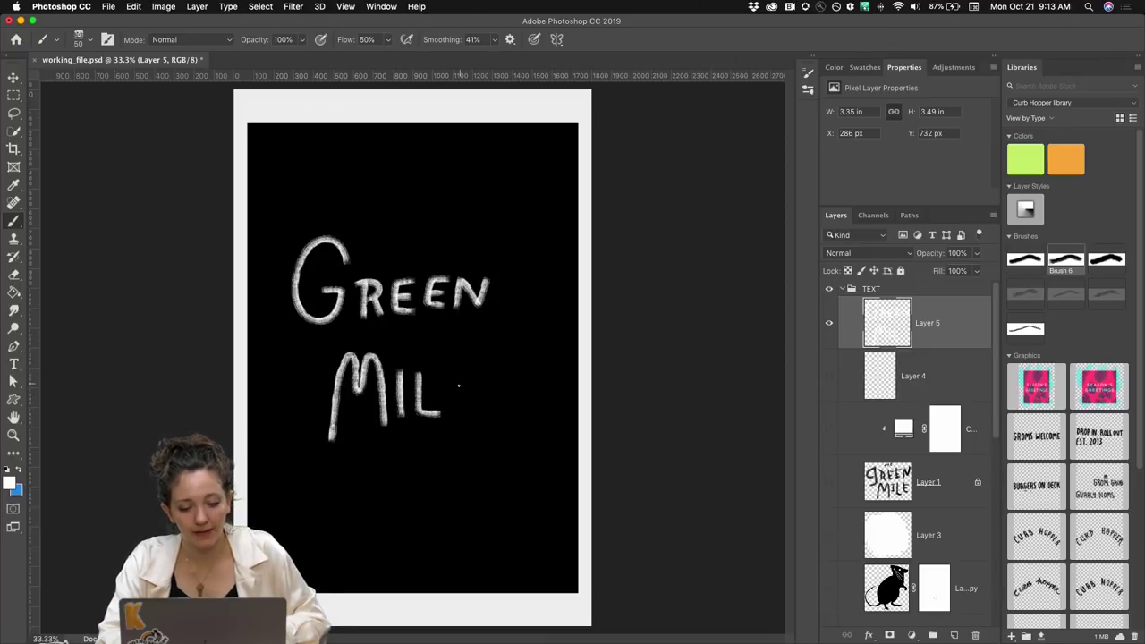
drag(455, 371, 445, 403)
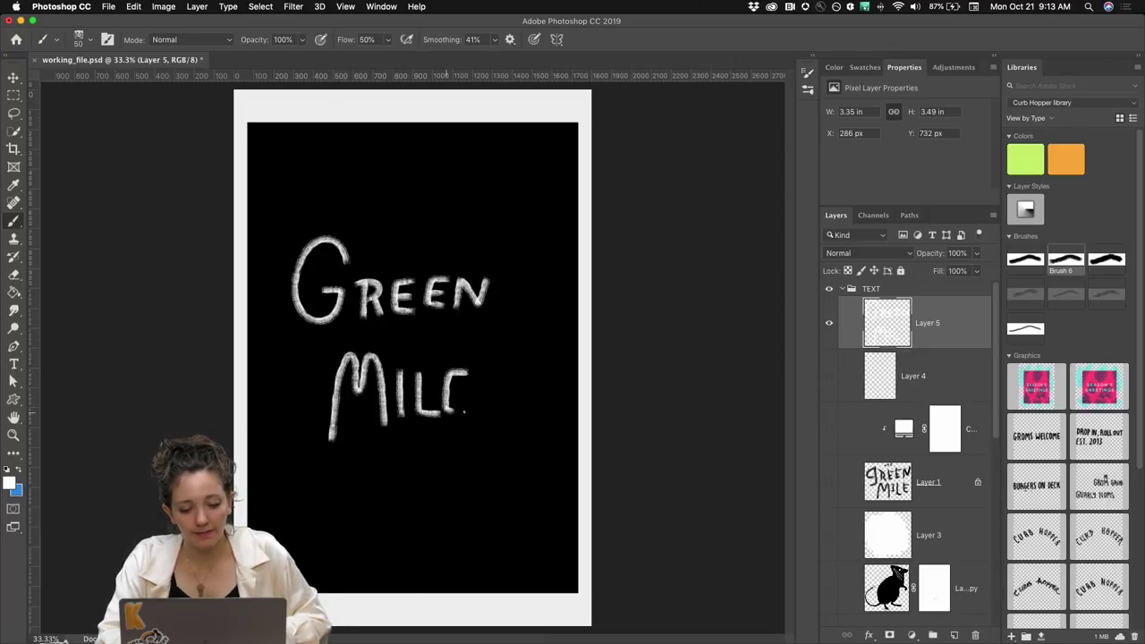
key(l)
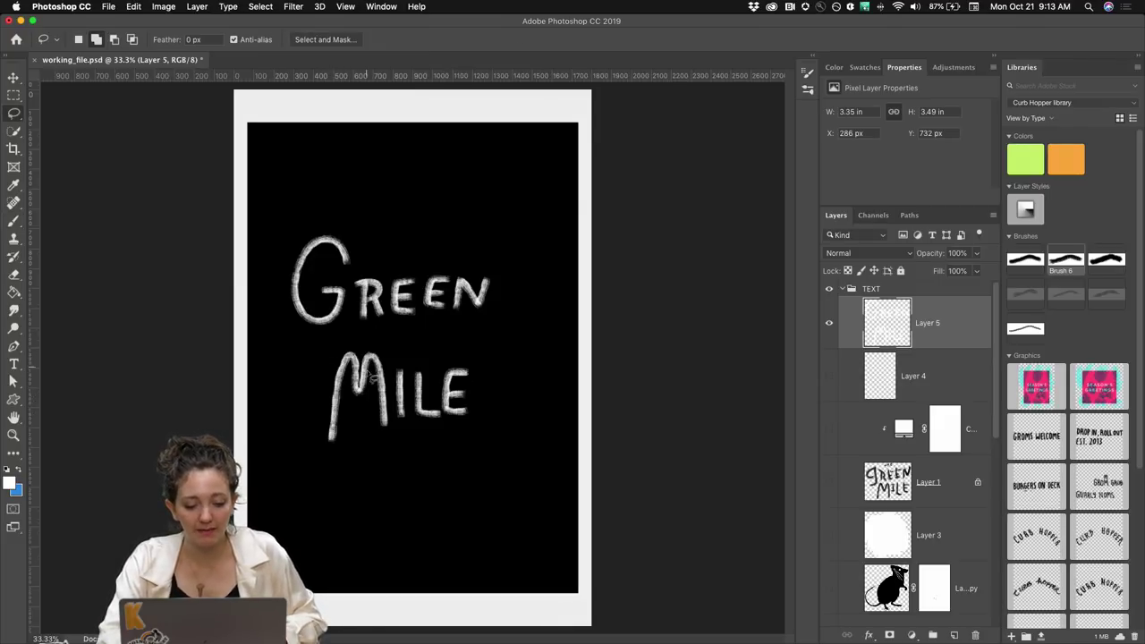
- Lasso the letters ILE and scale them down to about 80%
mouse_move(392, 367)
mouse_down()
mouse_move(397, 427)
mouse_move(466, 422)
mouse_move(488, 386)
mouse_move(473, 365)
mouse_move(376, 372)
mouse_up()
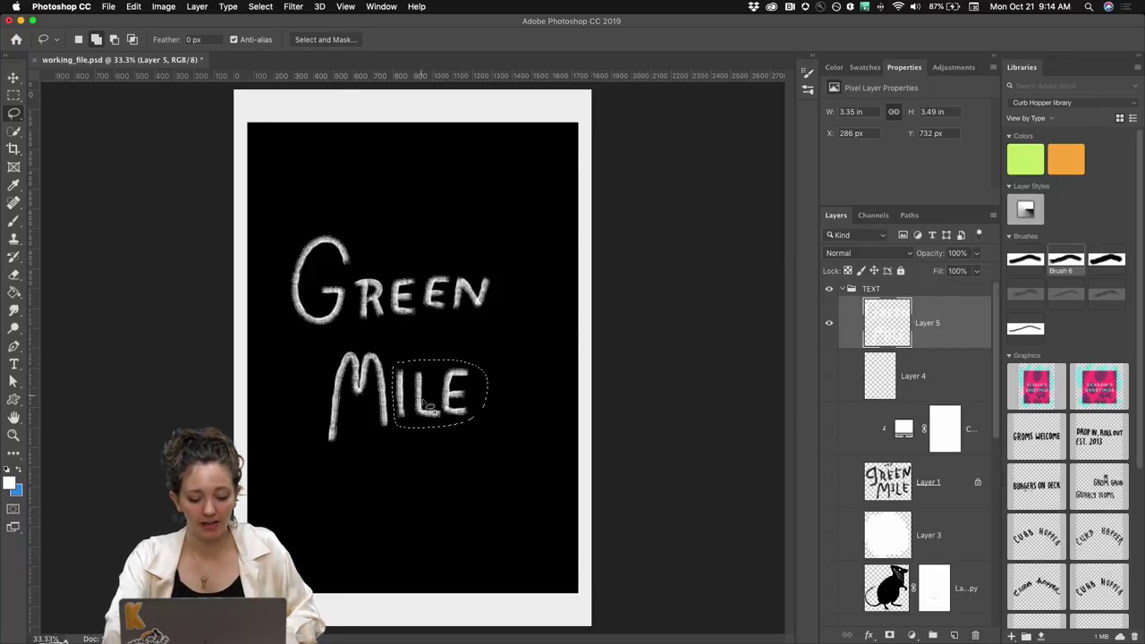
key(super+t)
mouse_move(486, 428)
mouse_down()
mouse_move(469, 414)
mouse_move(487, 320)
mouse_move(472, 388)
mouse_move(442, 409)
mouse_up()
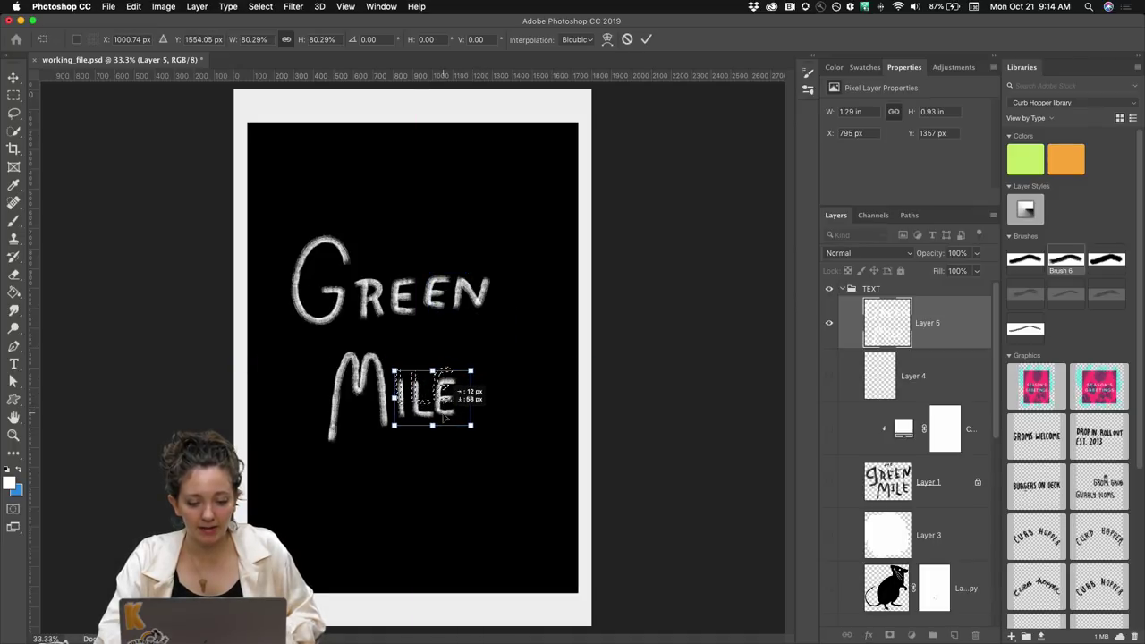
key(Return)
key(super+d)
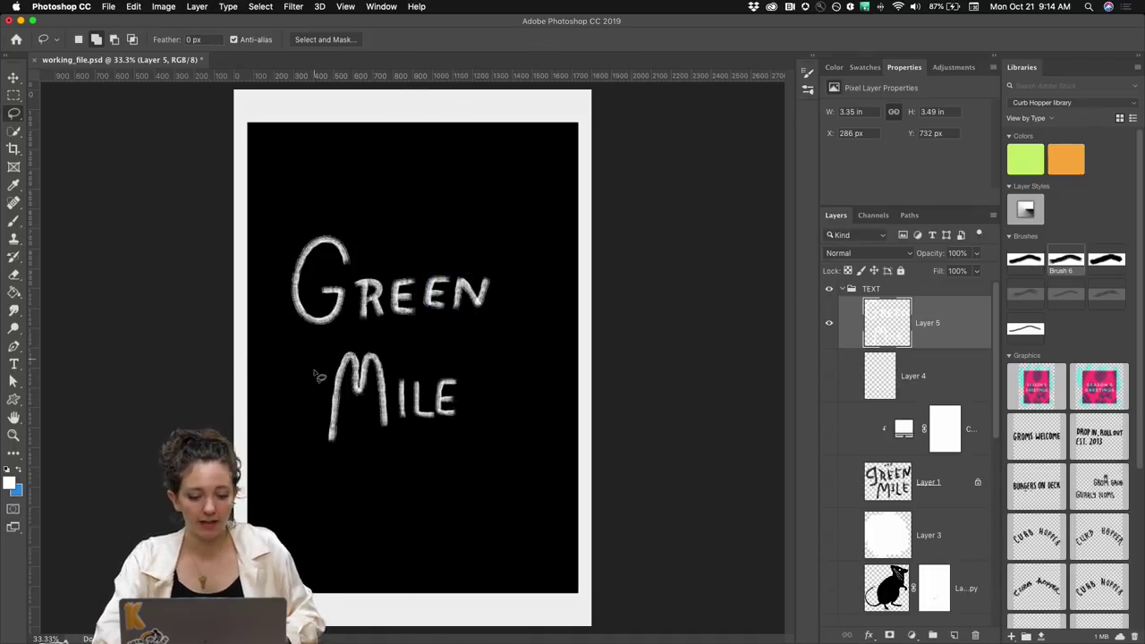
- Move MILE and then ILE upward beneath GREEN, viewing the result at 50% zoom
mouse_move(319, 377)
mouse_down()
mouse_move(308, 438)
mouse_move(355, 464)
mouse_move(458, 436)
mouse_move(474, 417)
mouse_move(470, 363)
mouse_move(332, 335)
mouse_move(351, 367)
mouse_up()
key(v)
key(super+d)
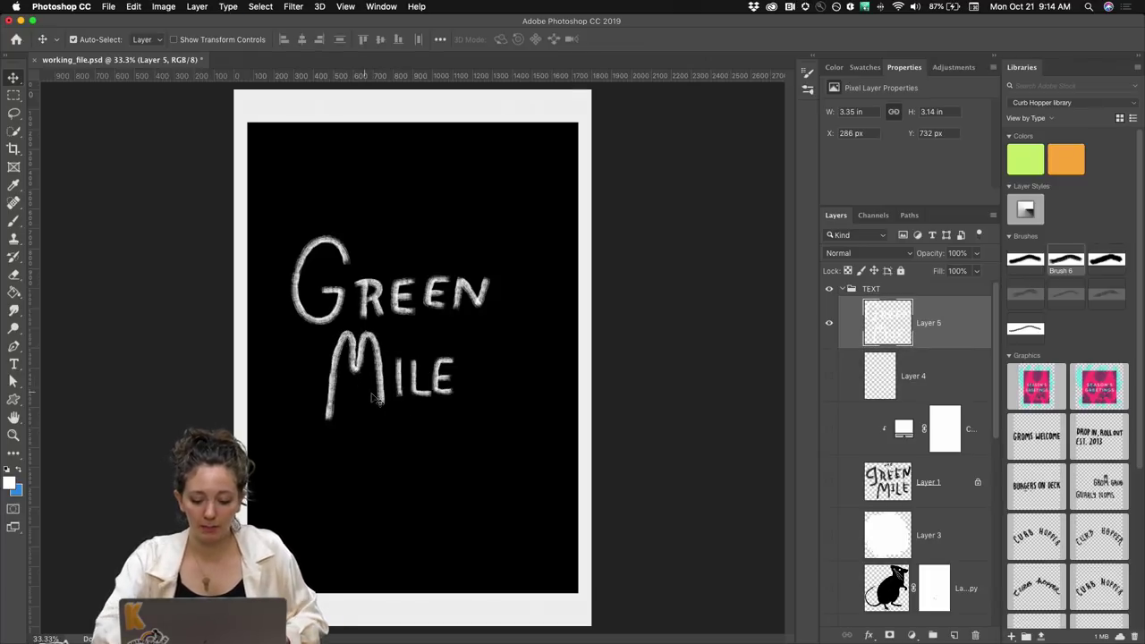
key(l)
mouse_move(391, 372)
mouse_down()
mouse_move(394, 405)
mouse_move(442, 402)
mouse_move(468, 384)
mouse_move(465, 349)
mouse_move(417, 338)
mouse_up()
key(v)
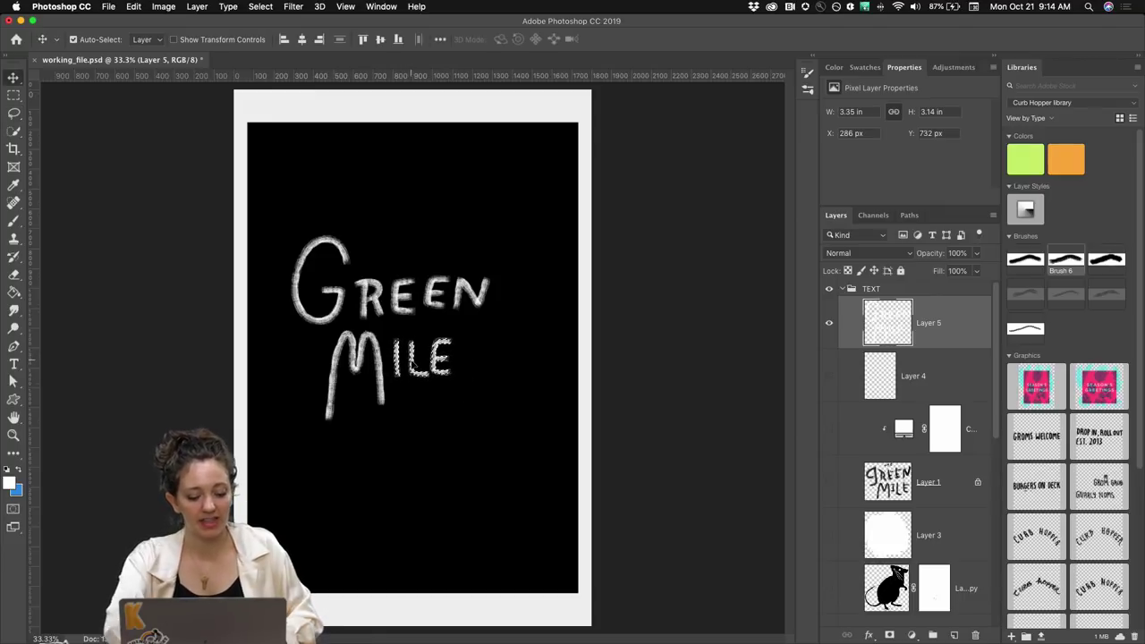
key(super+d)
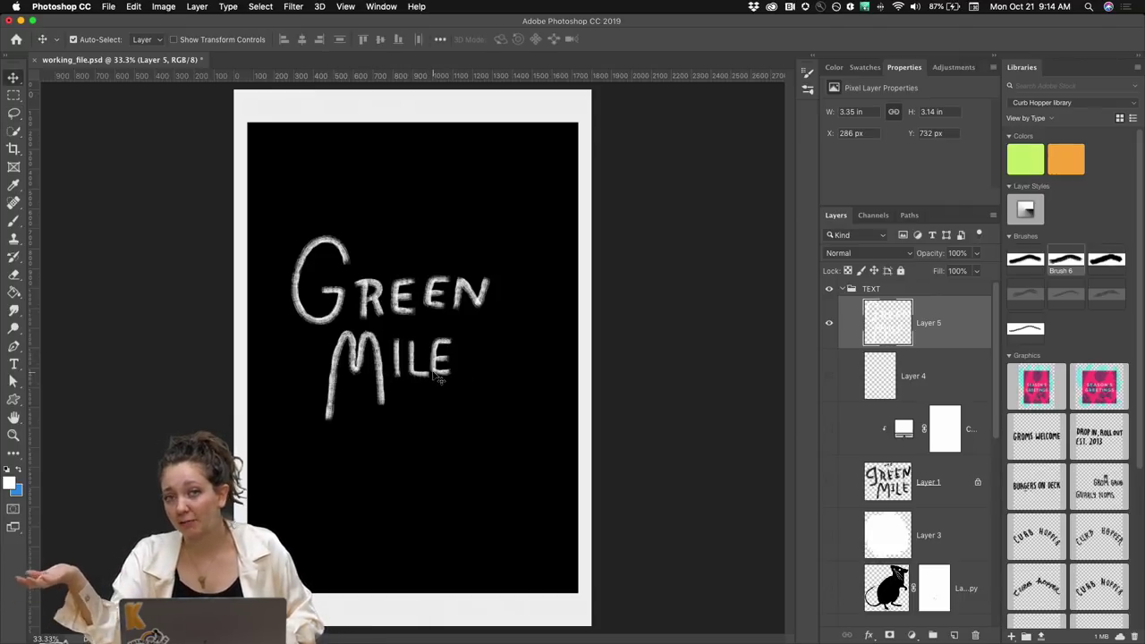
key(super+equal)
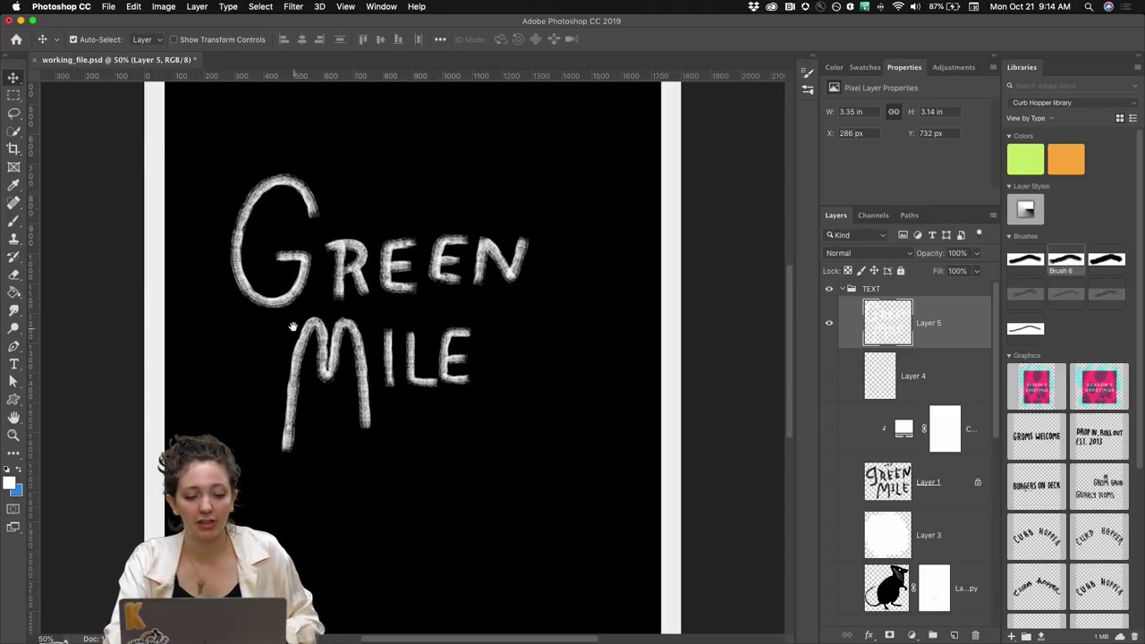
drag(292, 327, 351, 380)
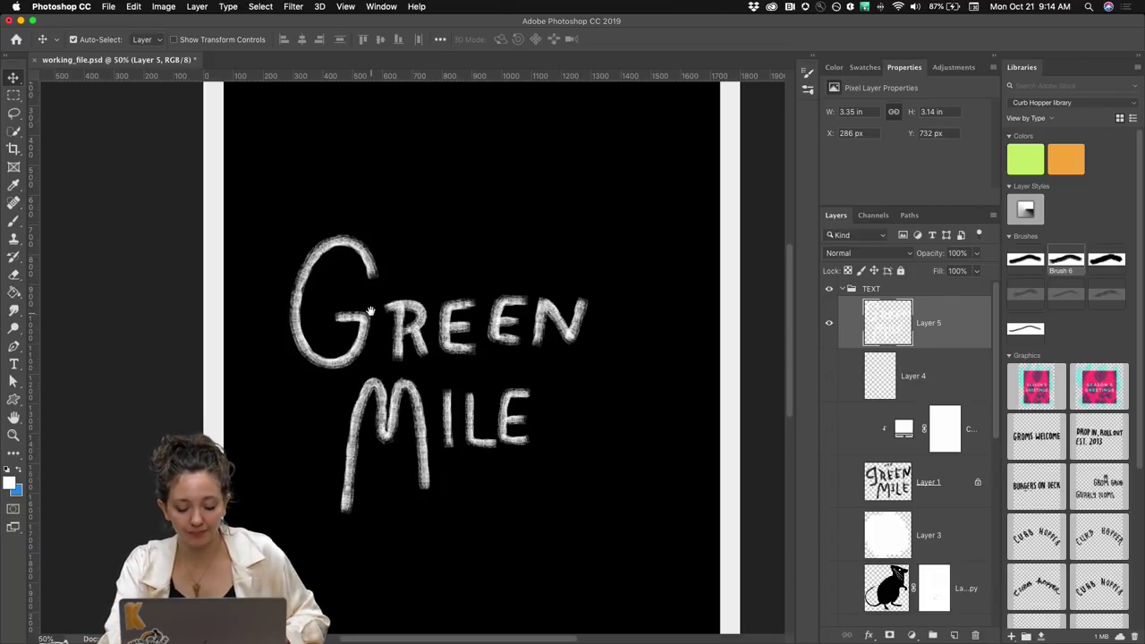
mouse_move(371, 310)
mouse_down()
mouse_move(386, 375)
mouse_move(449, 321)
mouse_up()
- Paint white THE above GREEN at 66.7% zoom, after undoing a stray stroke
key(b)
key(super+z)
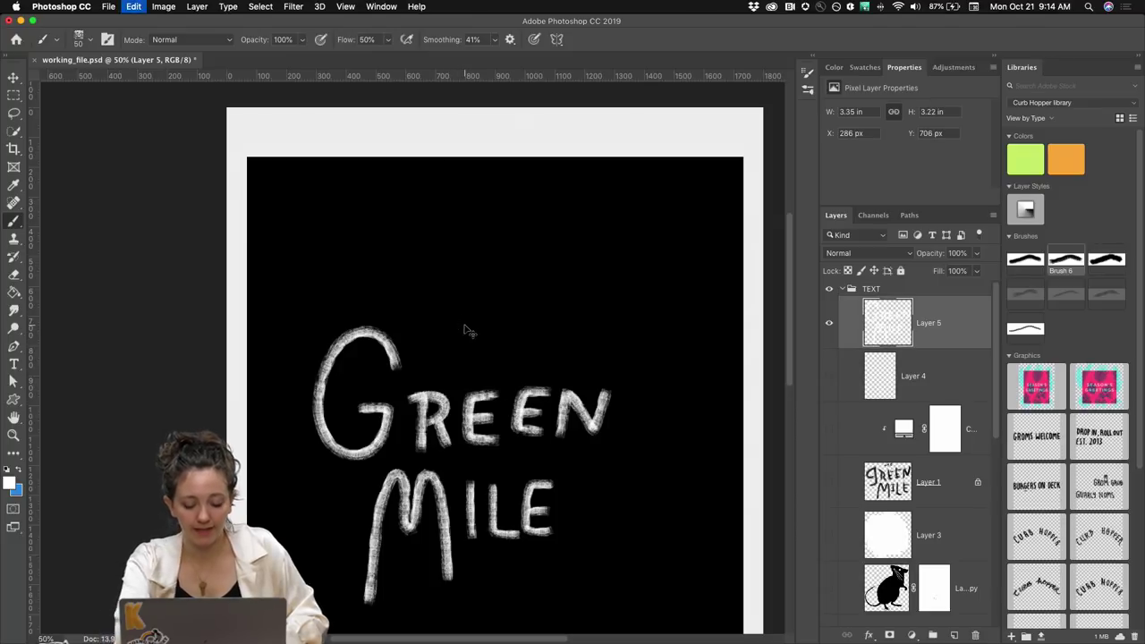
key(super+equal)
mouse_move(457, 350)
mouse_down()
mouse_move(457, 318)
mouse_move(478, 306)
mouse_move(490, 347)
mouse_up()
drag(513, 305, 517, 338)
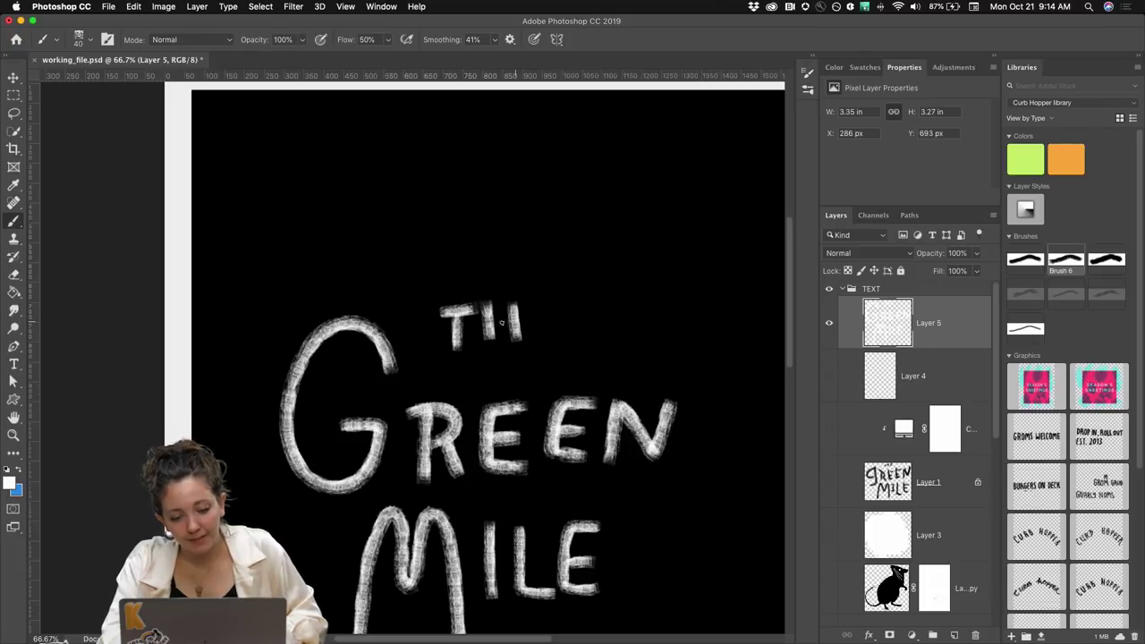
mouse_move(556, 301)
mouse_down()
mouse_move(530, 304)
mouse_move(535, 336)
mouse_move(562, 339)
mouse_up()
drag(539, 323, 549, 324)
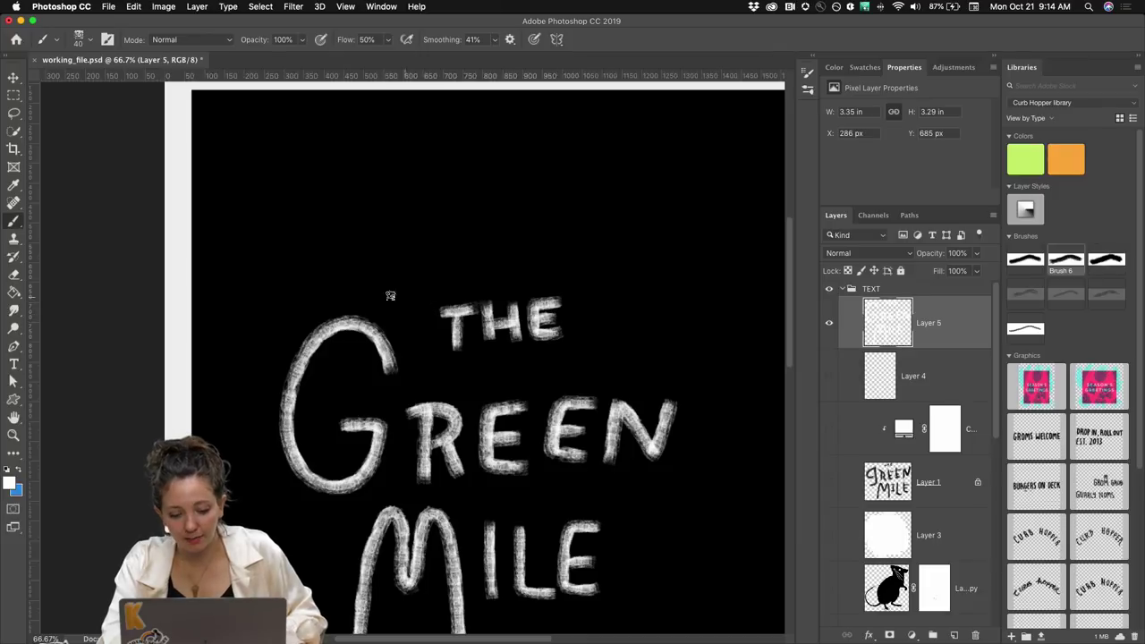
- Lasso the word THE for moving and zoom back out to 33.3%
key(l)
mouse_move(417, 291)
mouse_down()
mouse_move(425, 350)
mouse_move(501, 367)
mouse_move(584, 354)
mouse_move(583, 276)
mouse_move(505, 265)
mouse_move(423, 295)
mouse_up()
key(v)
key(super+minus)
key(super+minus)
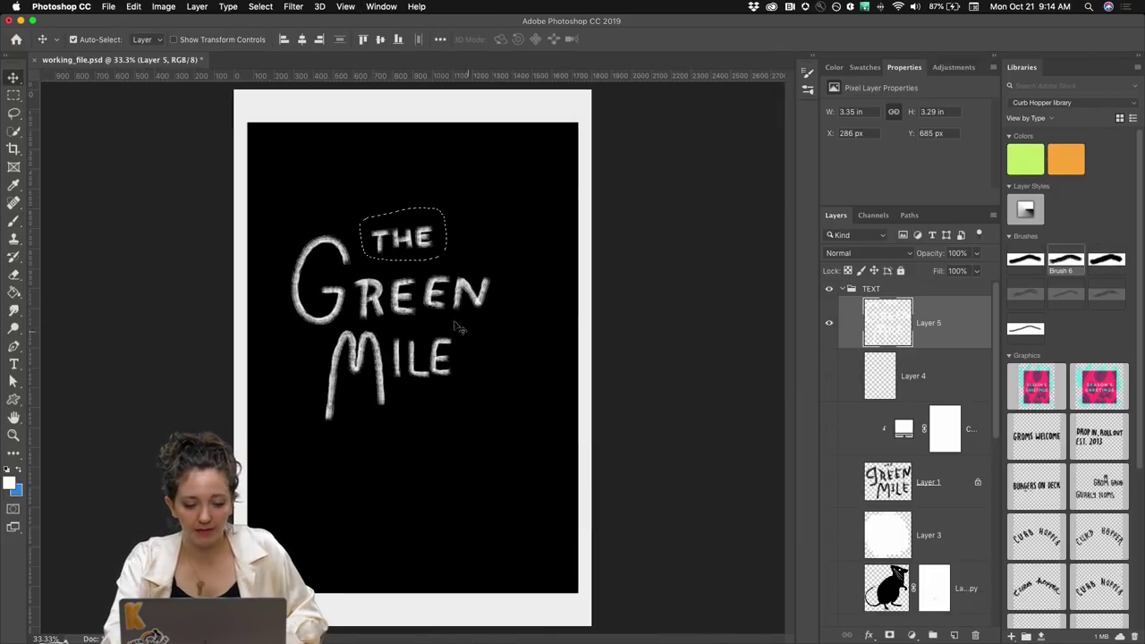
- Move THE up and left so it sits above GREEN
mouse_move(437, 253)
mouse_down()
mouse_move(369, 231)
mouse_move(413, 265)
mouse_move(363, 256)
mouse_move(367, 237)
mouse_move(328, 228)
mouse_up()
key(super+d)
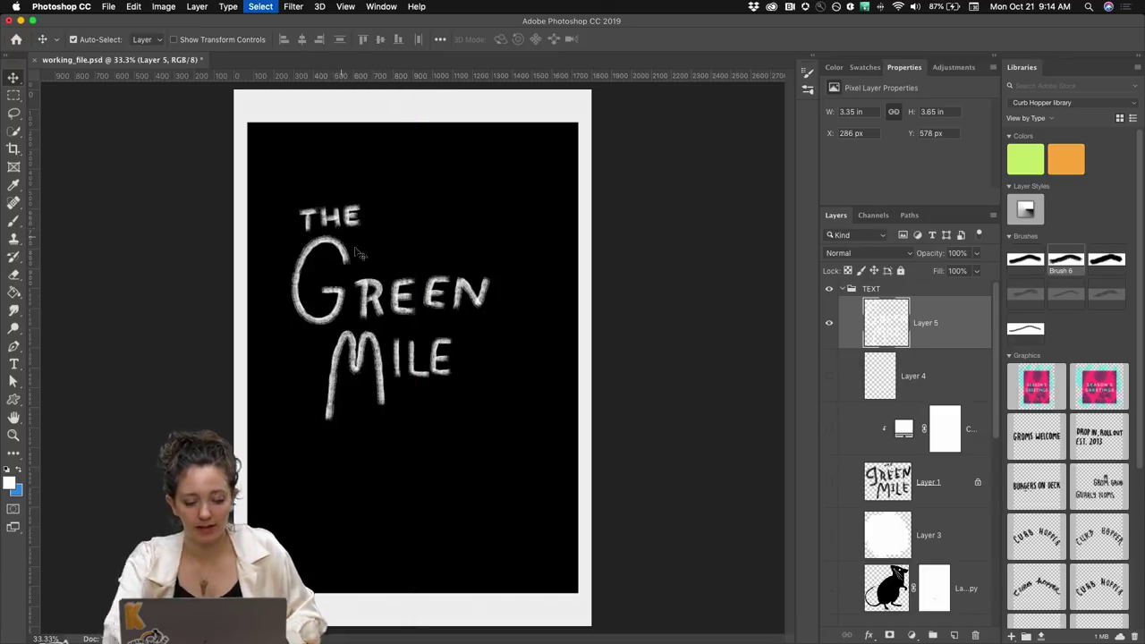
key(l)
- Shrink the big G to 87.82%, nudge it right, then reselect THE to reposition it
mouse_move(304, 336)
mouse_down()
mouse_move(352, 305)
mouse_move(351, 238)
mouse_move(315, 232)
mouse_move(282, 255)
mouse_move(271, 305)
mouse_move(305, 338)
mouse_up()
key(super+t)
drag(361, 232, 351, 242)
drag(329, 314, 344, 319)
key(Return)
key(super+d)
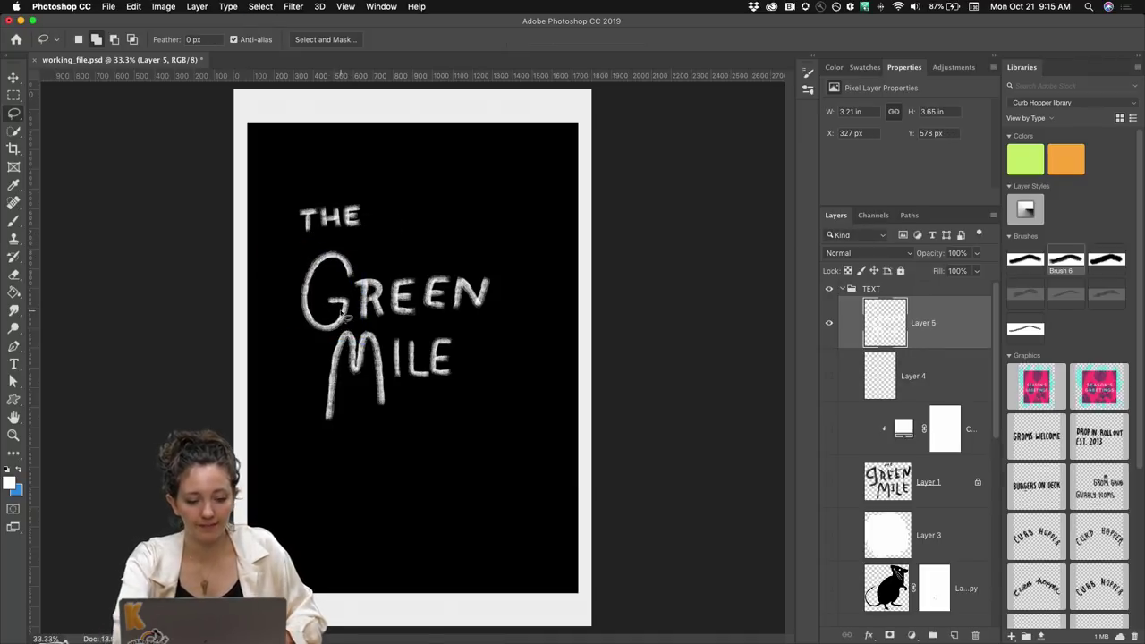
mouse_move(287, 213)
mouse_down()
mouse_move(312, 240)
mouse_move(373, 232)
mouse_move(378, 194)
mouse_move(332, 188)
mouse_move(284, 206)
mouse_move(368, 235)
mouse_up()
key(v)
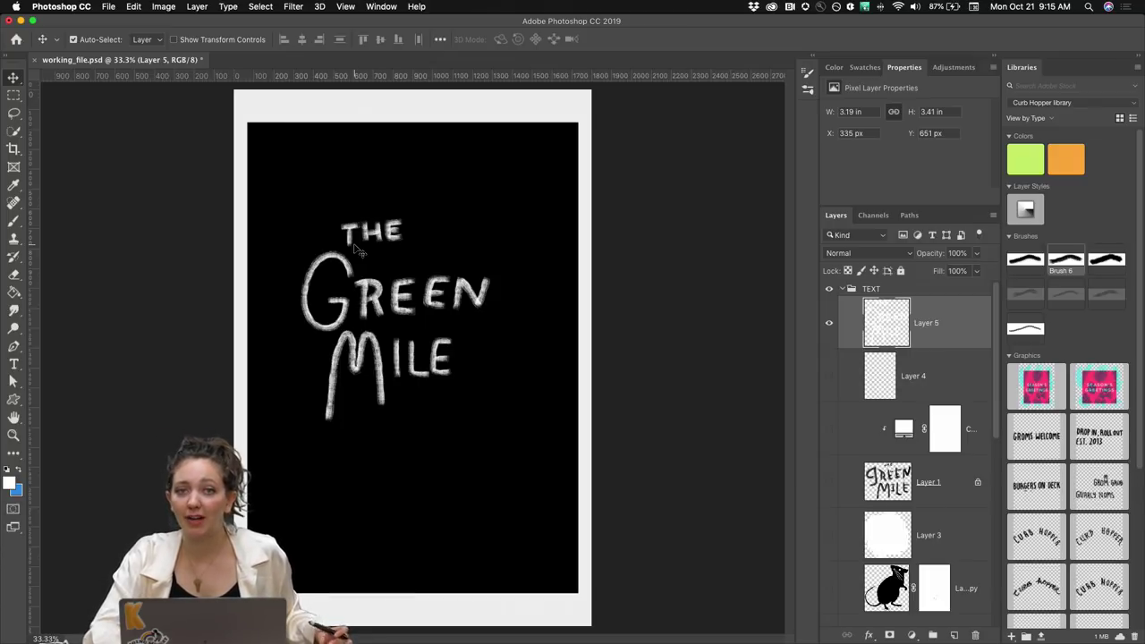
click(538, 621)
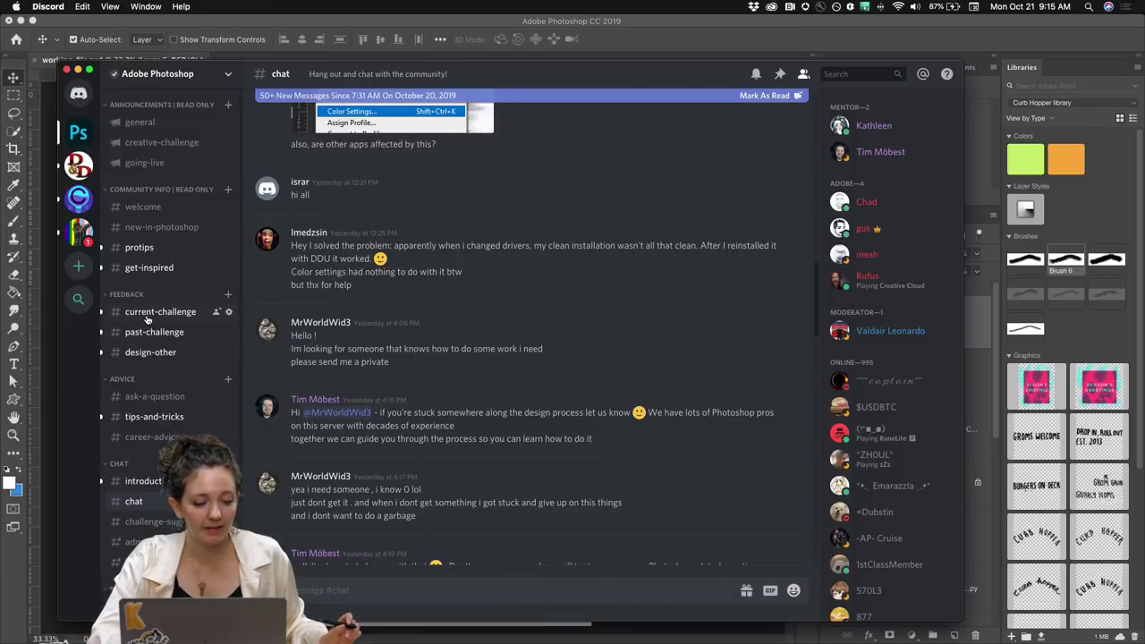
click(144, 312)
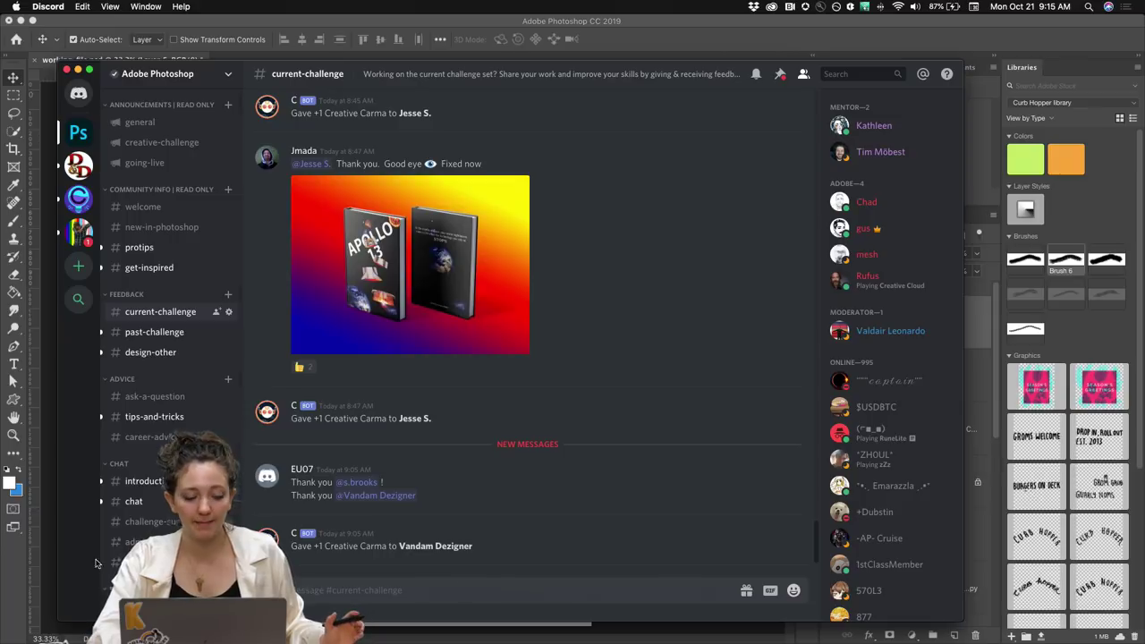
click(49, 535)
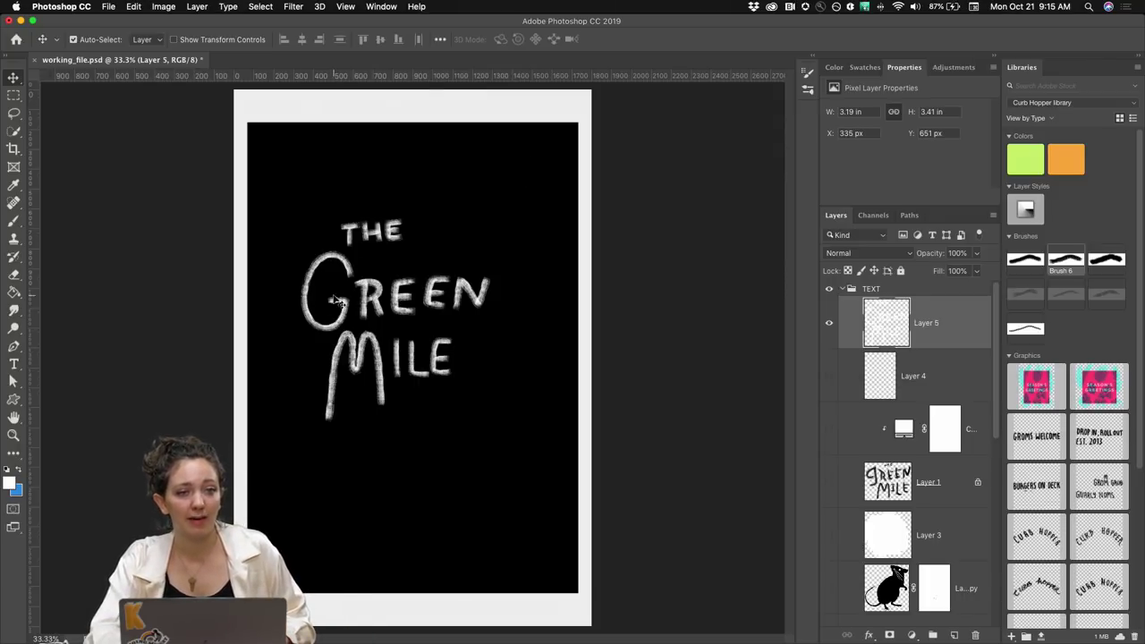
- Paint and undo a test brush squiggle, then re-centre the lettering at 50% zoom
key(b)
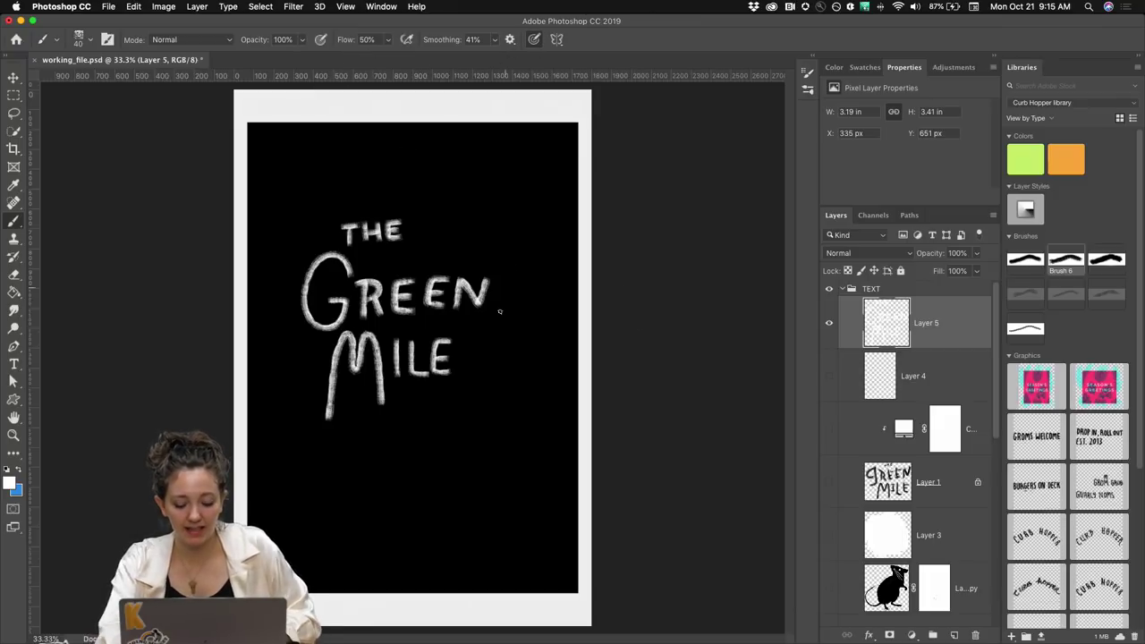
mouse_move(534, 318)
mouse_down()
mouse_move(514, 347)
mouse_move(521, 389)
mouse_move(533, 339)
mouse_move(544, 341)
mouse_move(550, 405)
mouse_move(564, 345)
mouse_move(564, 425)
mouse_move(533, 440)
mouse_move(515, 395)
mouse_move(509, 425)
mouse_move(487, 407)
mouse_move(460, 424)
mouse_move(441, 410)
mouse_move(455, 438)
mouse_move(438, 412)
mouse_move(421, 437)
mouse_move(445, 515)
mouse_move(393, 427)
mouse_move(376, 426)
mouse_move(403, 520)
mouse_move(341, 438)
mouse_move(374, 525)
mouse_move(323, 450)
mouse_up()
mouse_move(366, 560)
mouse_down()
mouse_move(322, 476)
mouse_move(296, 531)
mouse_up()
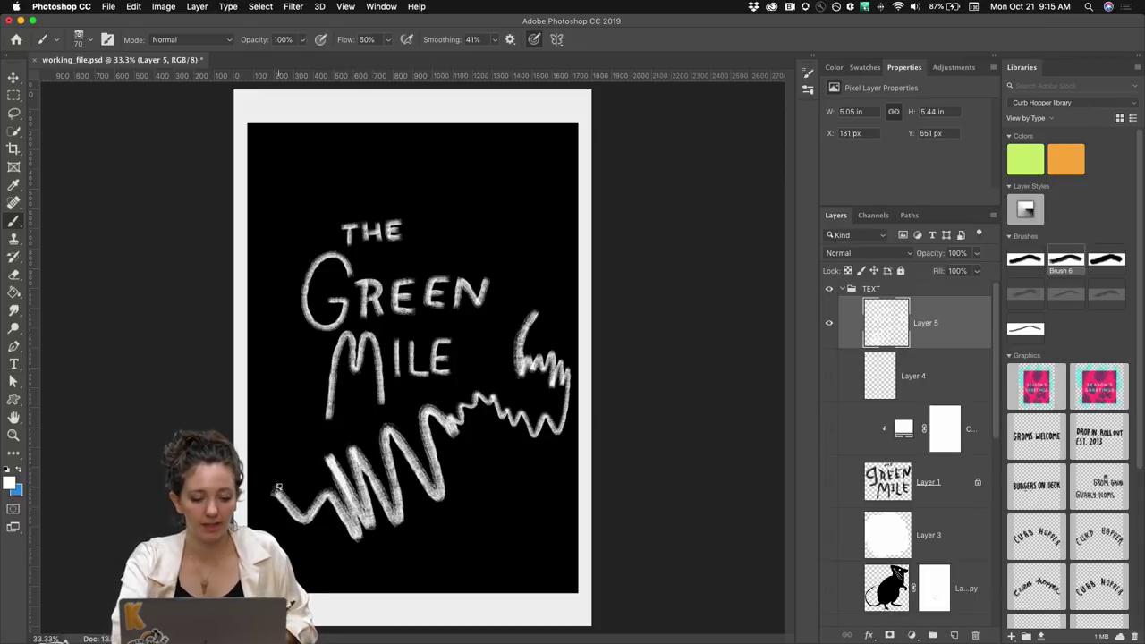
key(super+z)
key(super+plus)
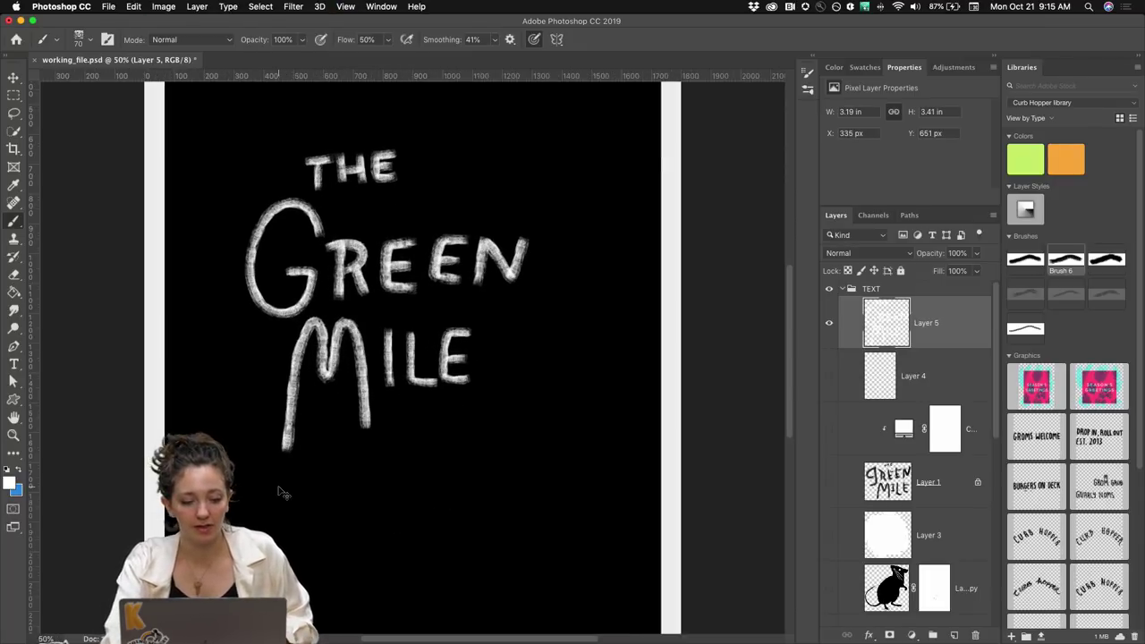
key(super+plus)
key(super+minus)
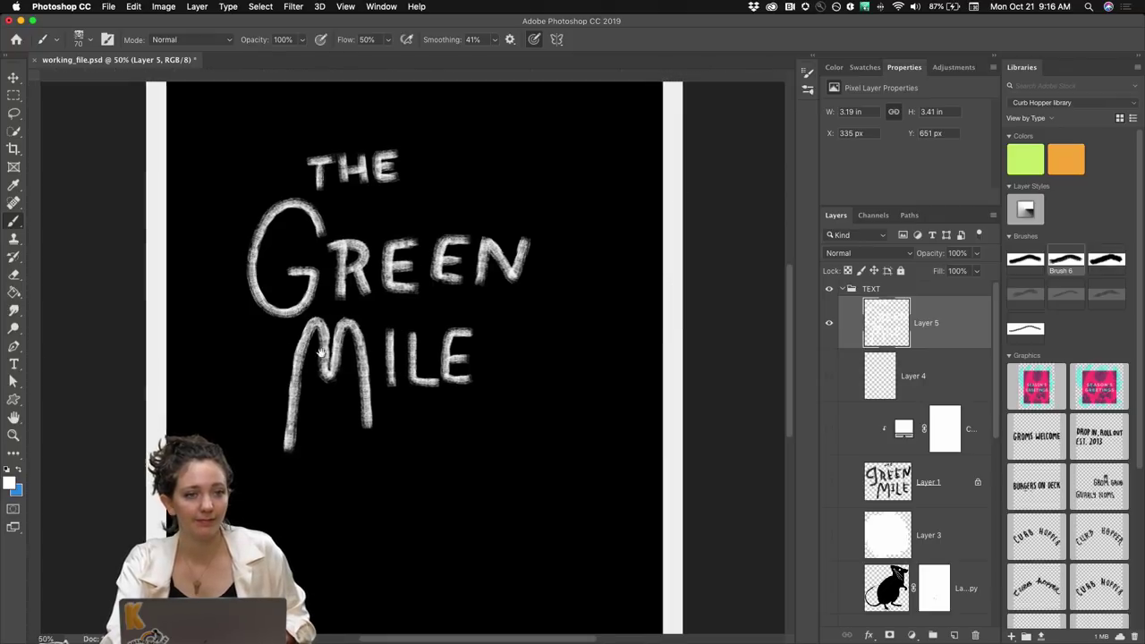
drag(281, 335, 336, 351)
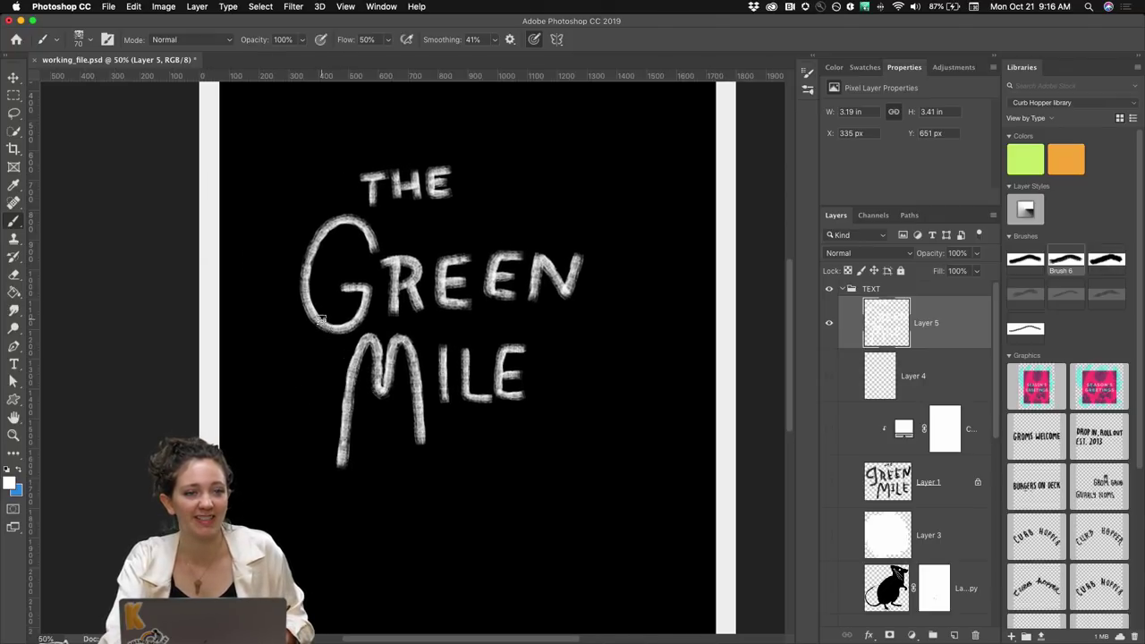
scroll(324, 325, down, 1)
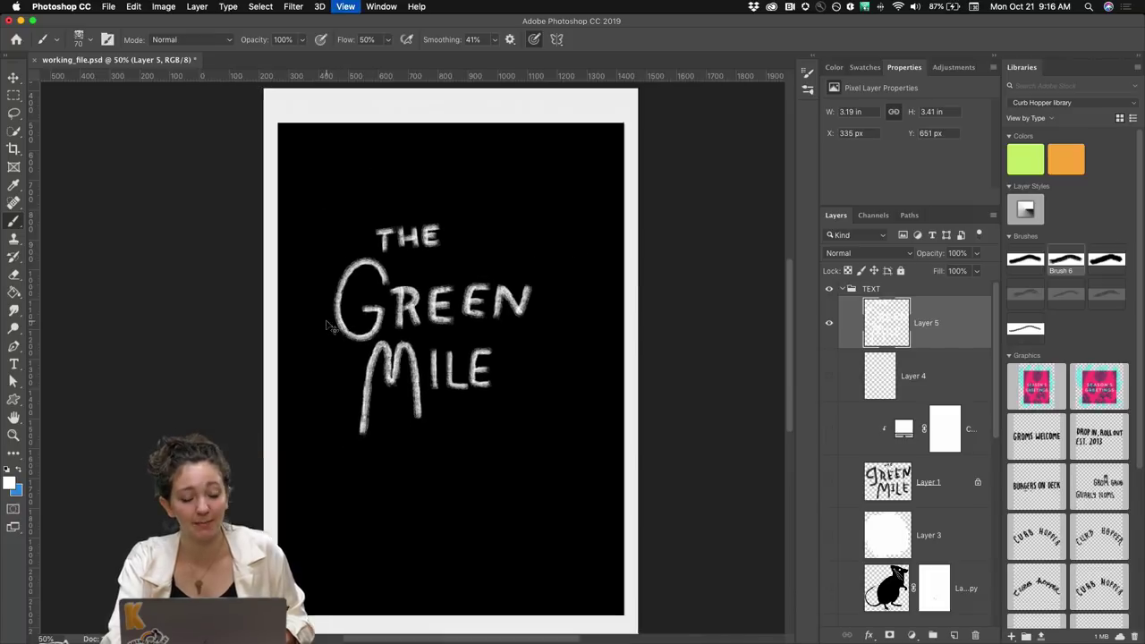
- Raise brush Smoothing to 57% and hide the sketched lettering on Layer 5
drag(433, 42, 448, 44)
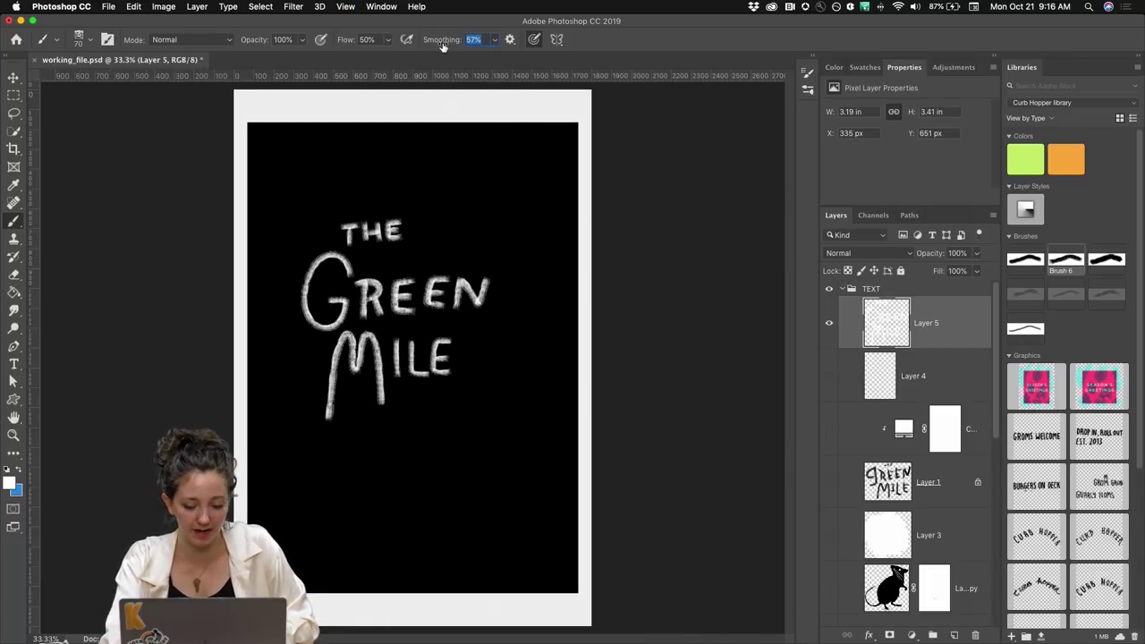
key(Return)
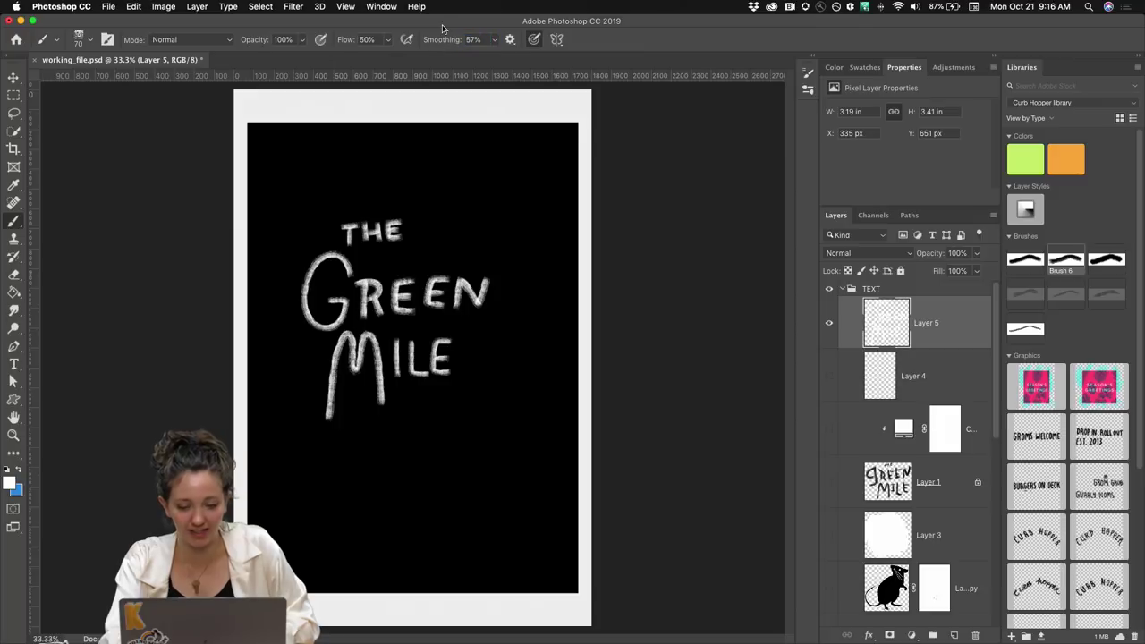
click(829, 324)
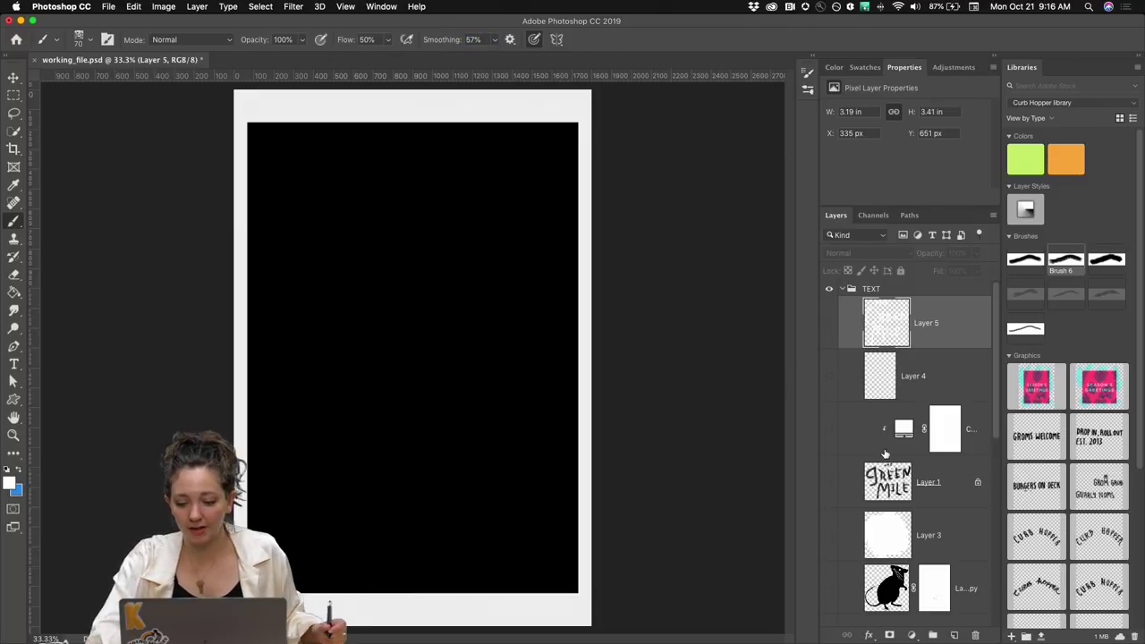
- Make Layer 1 and its clipped white colour layer visible to reveal the bold title
click(829, 482)
click(828, 430)
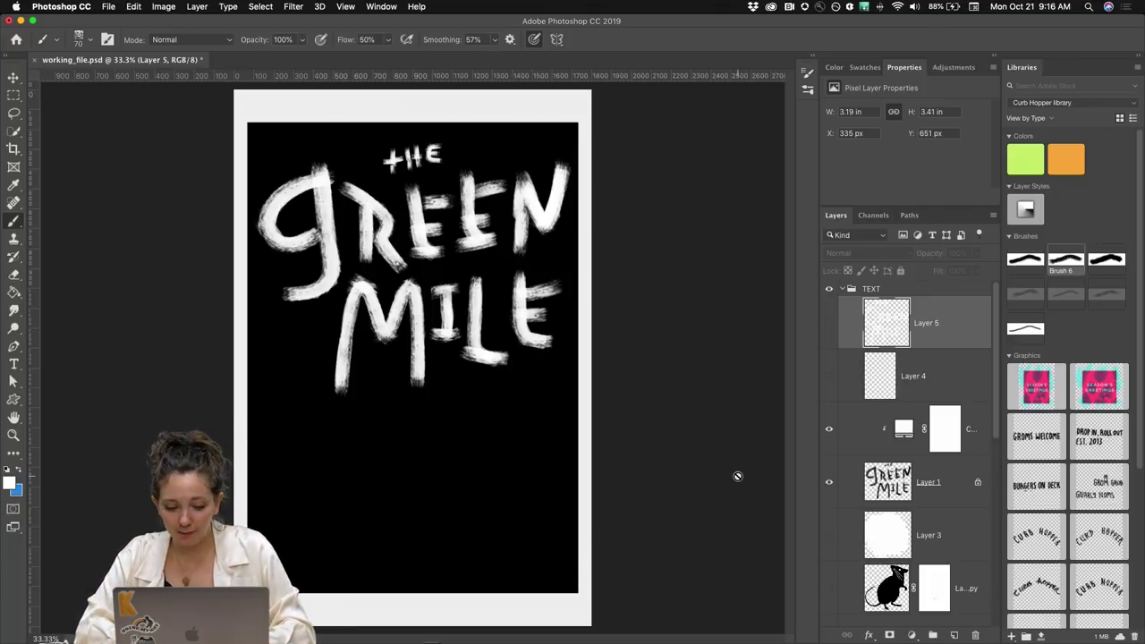
- Hide the white fill on the lettering and the black BACKGROUND COLOR layer
click(829, 430)
scroll(853, 491, down, 5)
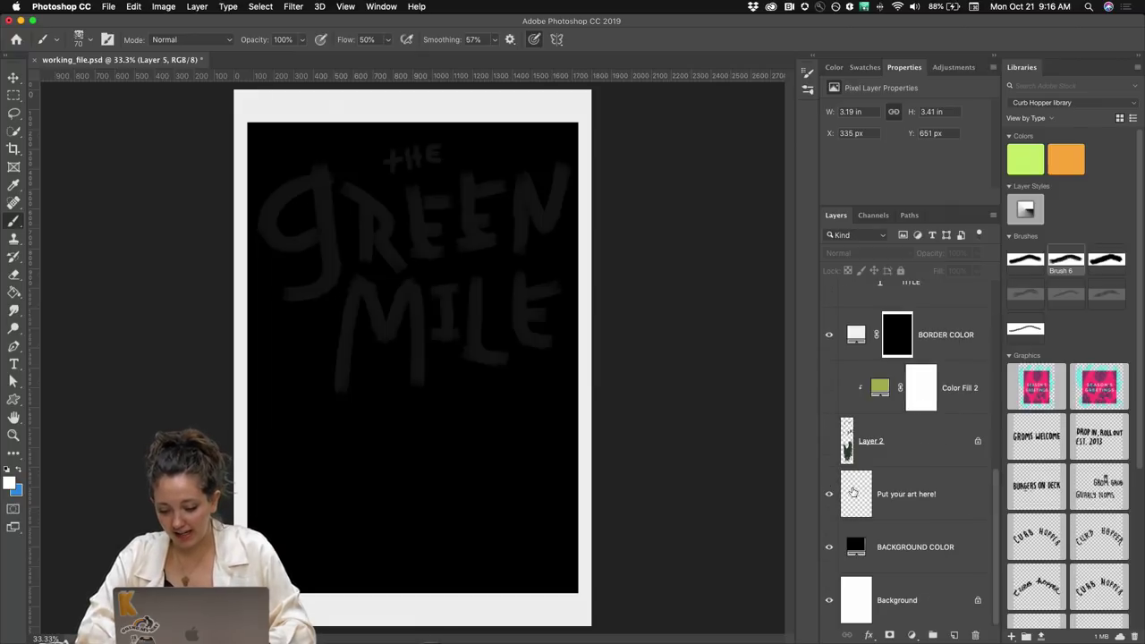
click(828, 543)
scroll(834, 481, up, 5)
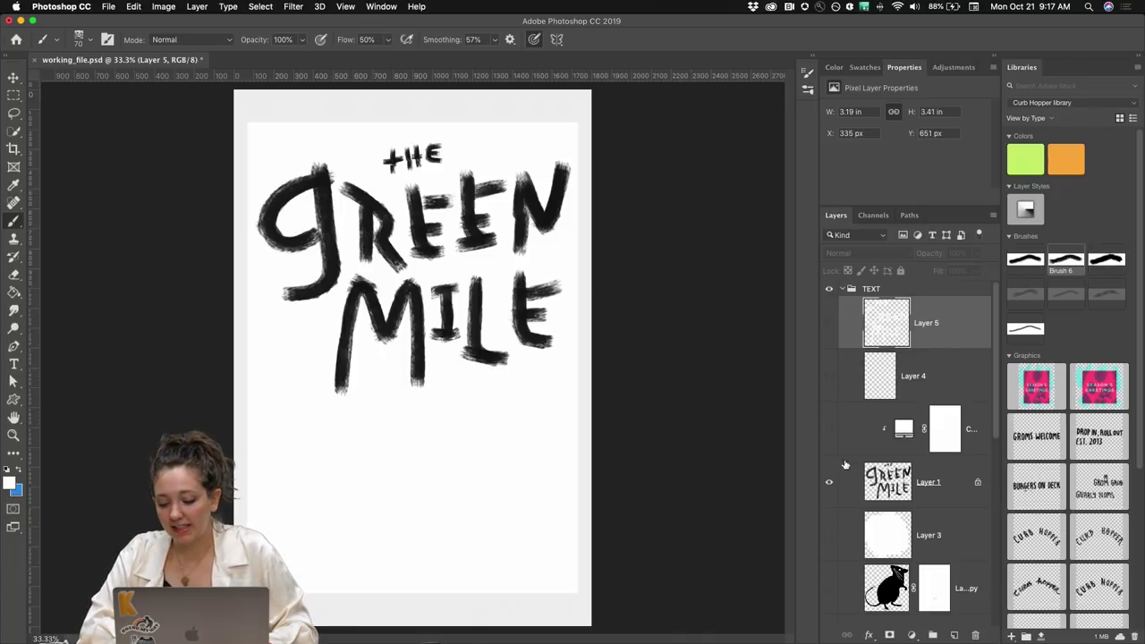
- Toggle Layer 1 and the white fill to compare, leaving black lettering on white
click(829, 484)
click(829, 484)
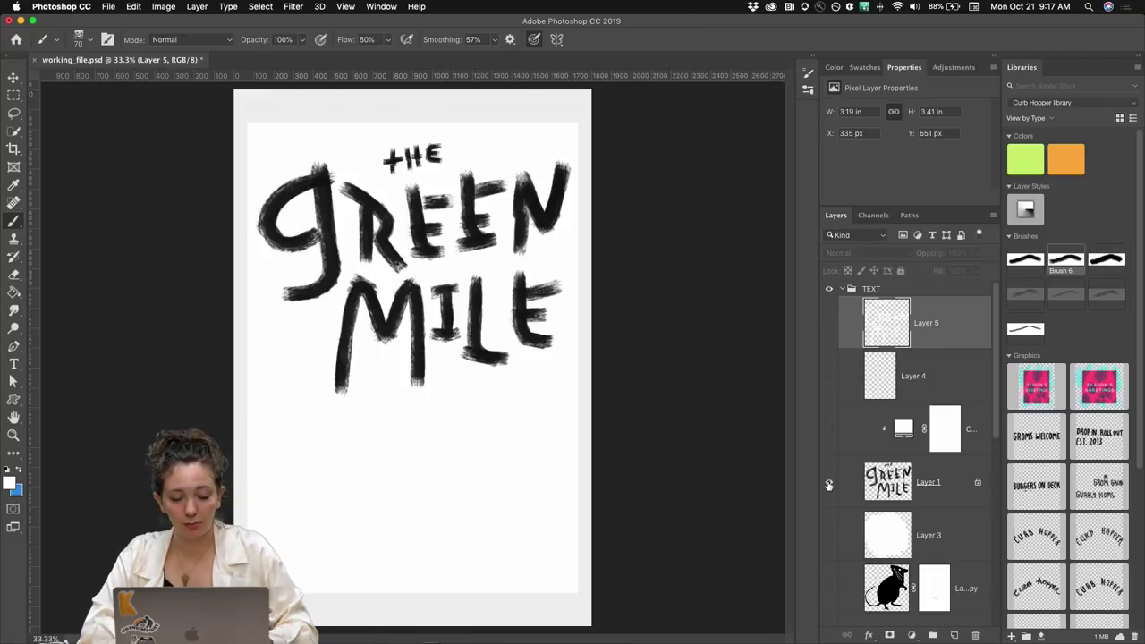
click(827, 429)
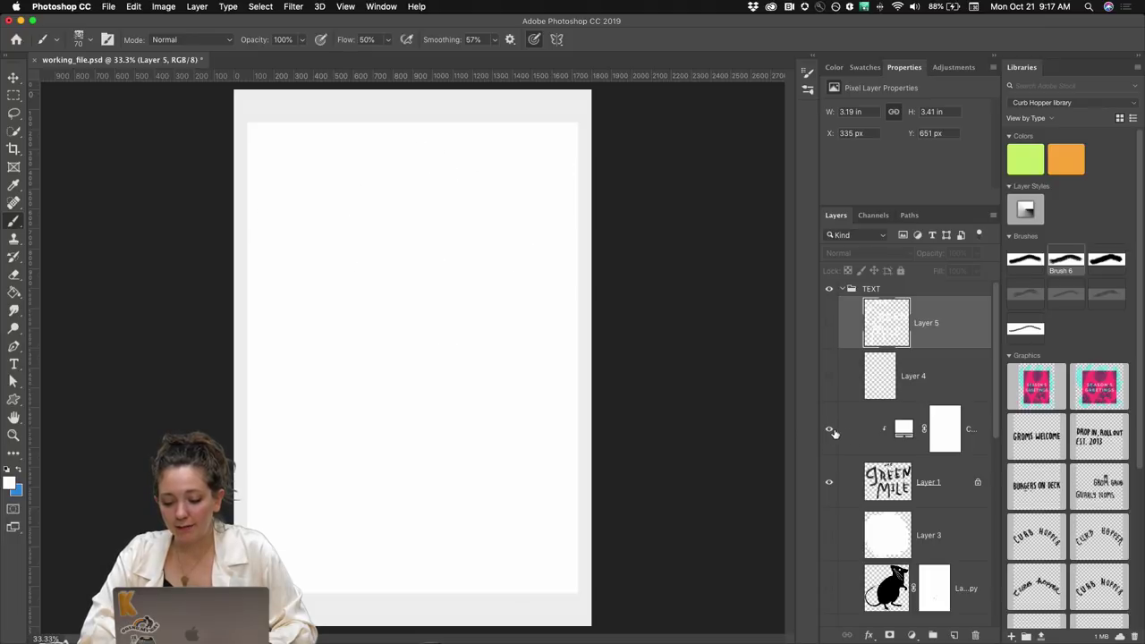
click(829, 431)
click(828, 431)
click(829, 431)
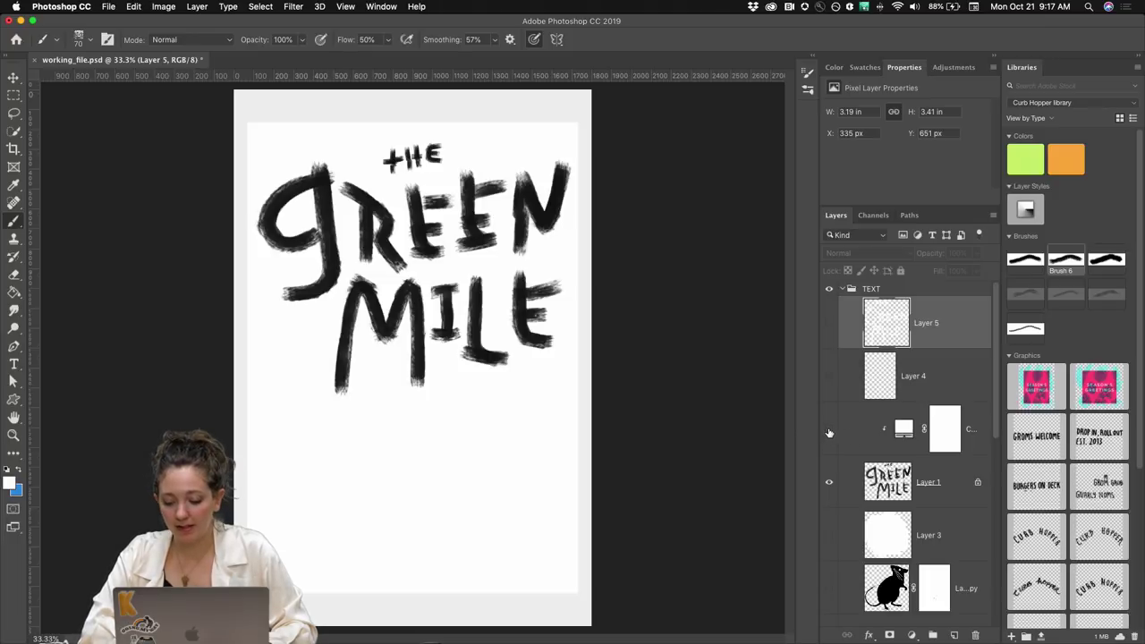
- Add a dark blue (#1b3a7f) Solid Color fill layer and clip it onto the lettering
click(911, 636)
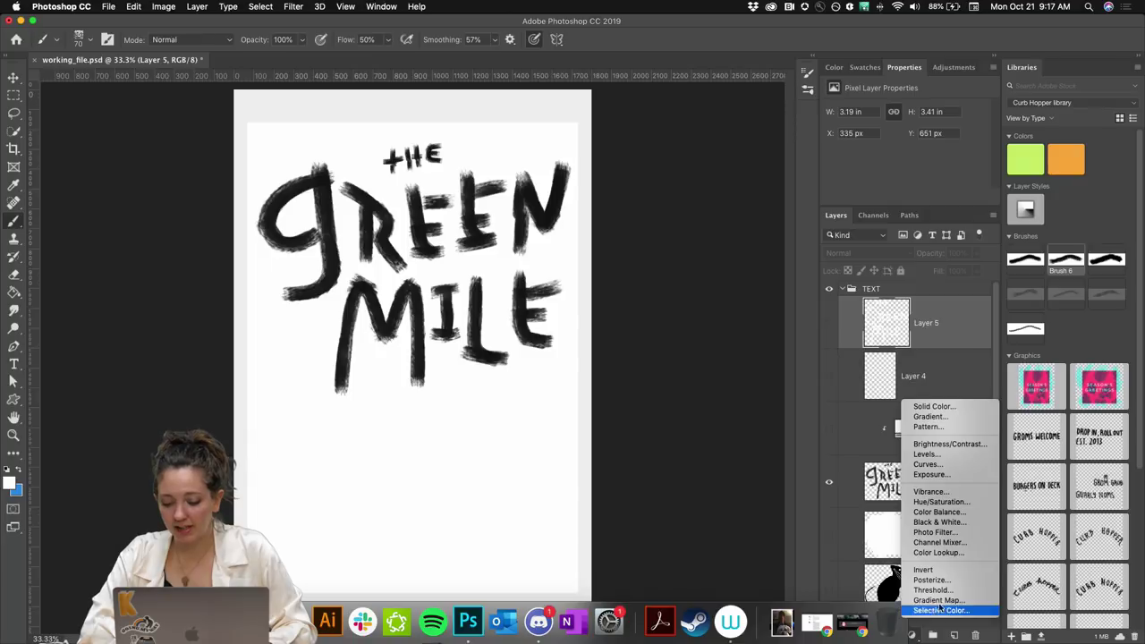
click(930, 406)
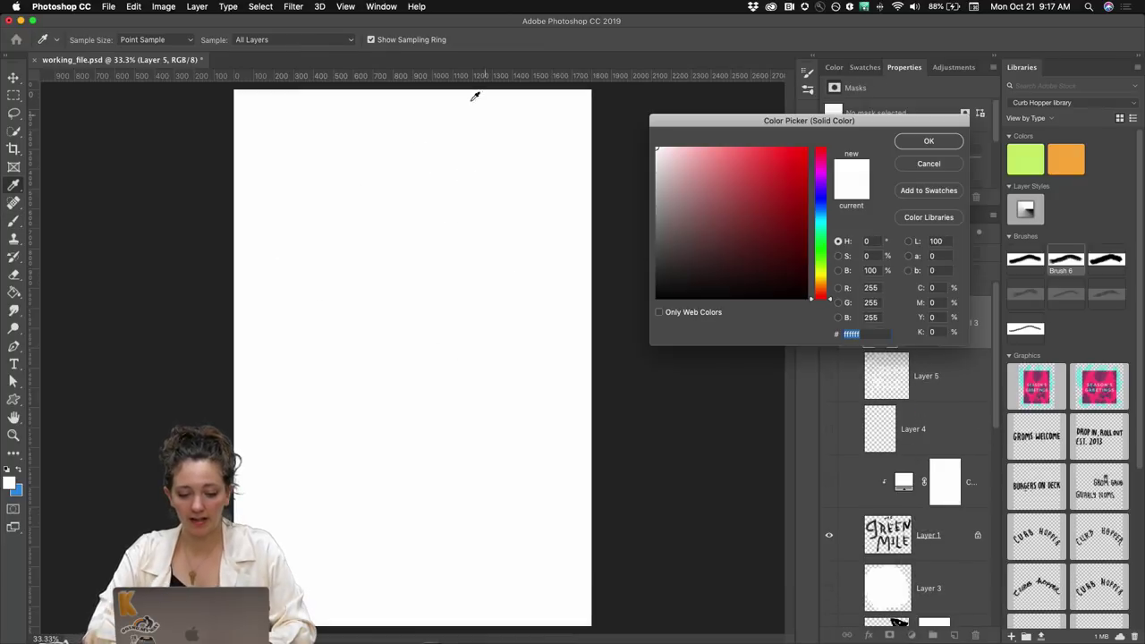
mouse_move(794, 192)
mouse_down()
mouse_move(768, 162)
mouse_move(785, 241)
mouse_move(775, 223)
mouse_up()
click(822, 207)
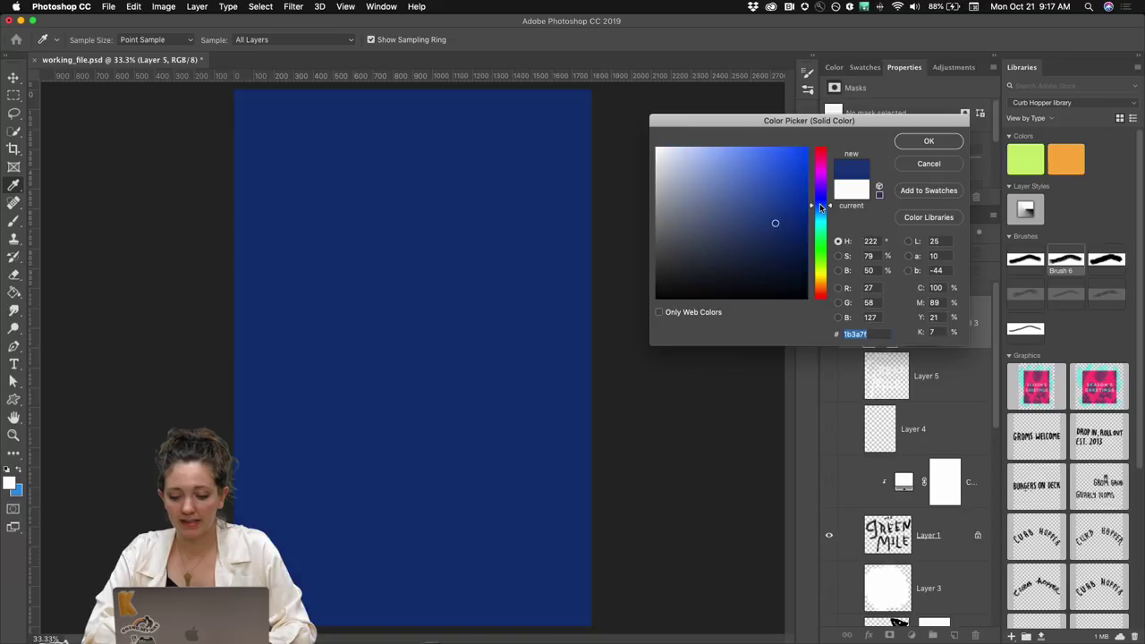
click(926, 145)
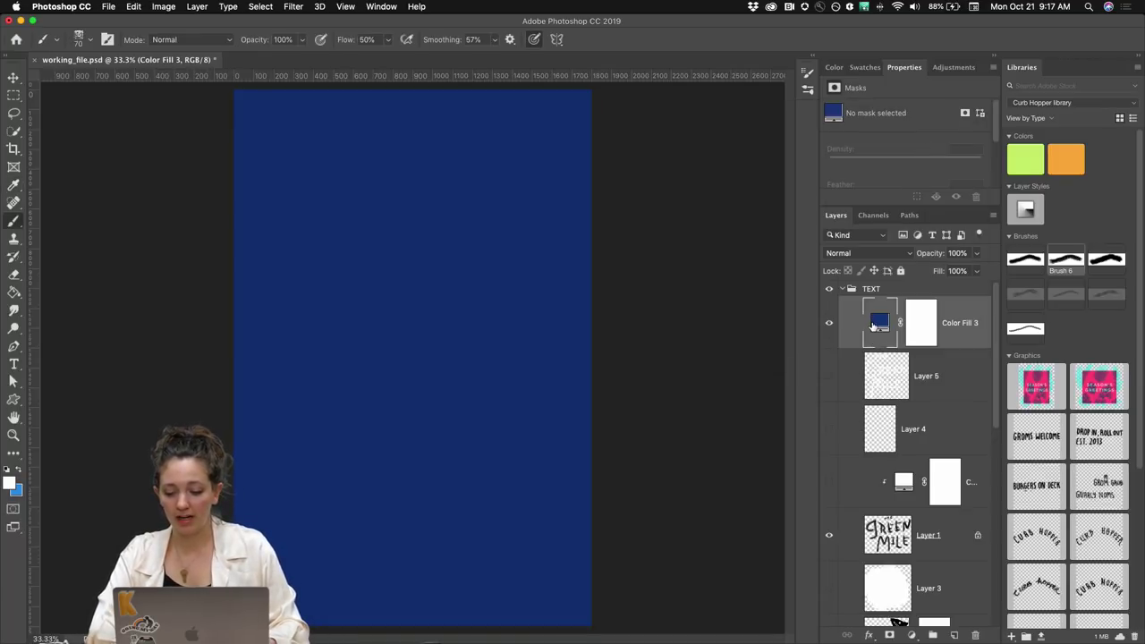
drag(874, 325, 865, 510)
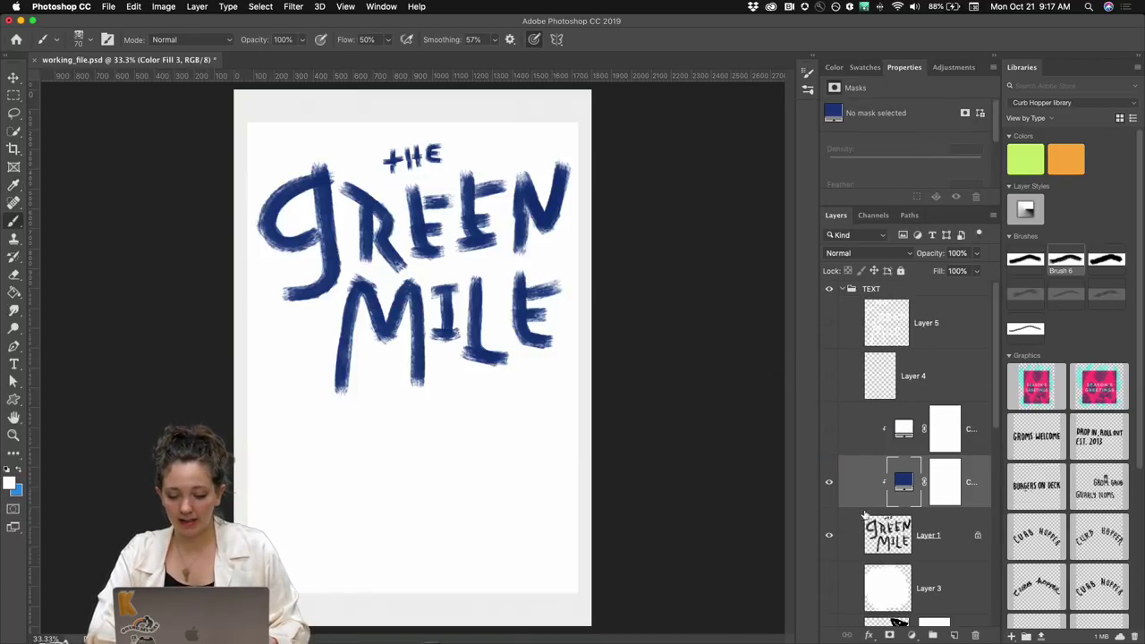
- Compare the blue fill against black, then try lighter and darker blues and discard them
click(869, 450)
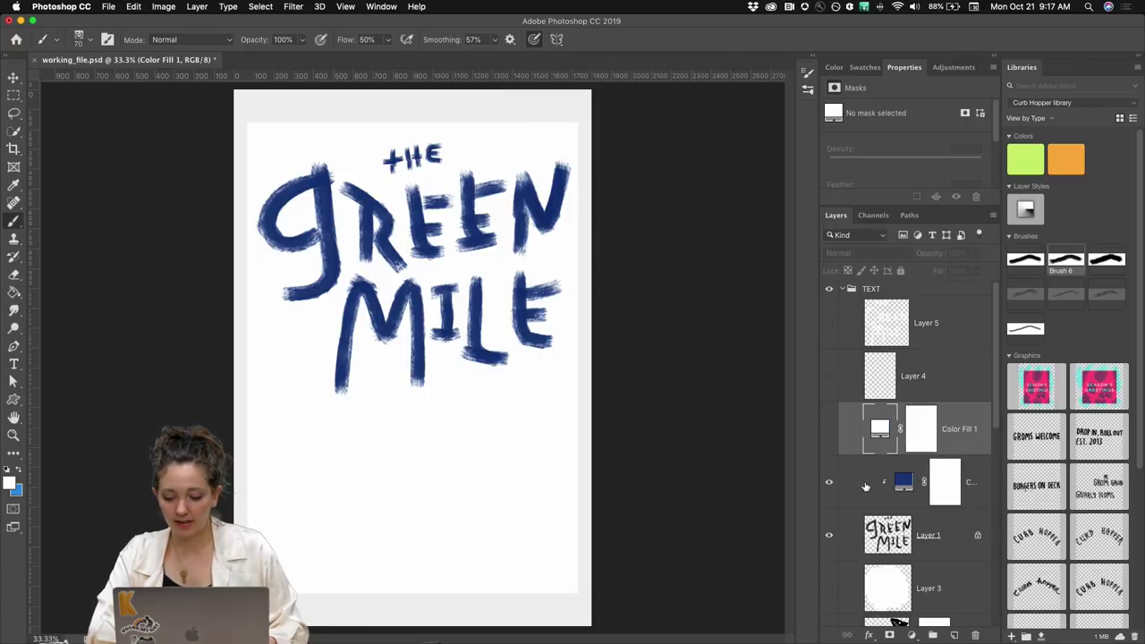
click(829, 483)
click(829, 483)
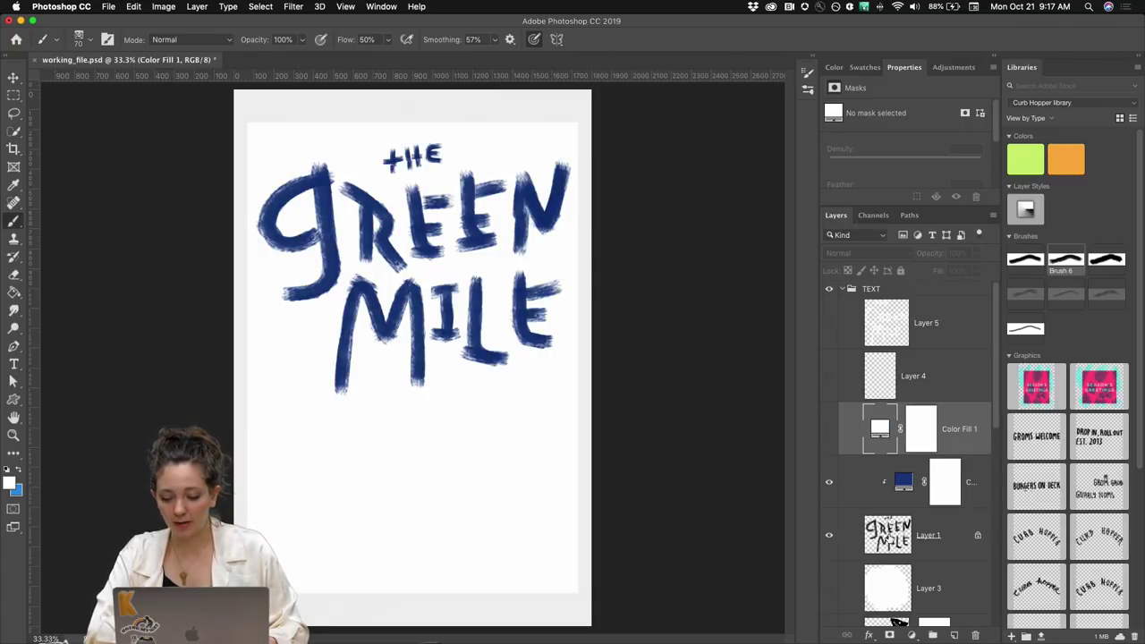
double_click(901, 482)
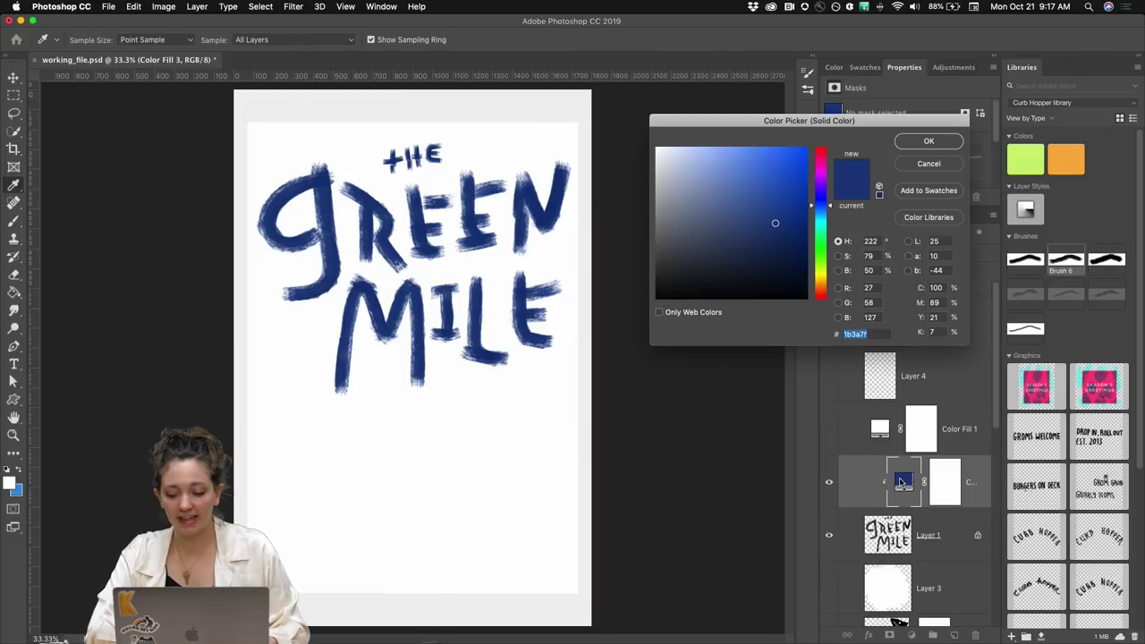
mouse_move(762, 162)
mouse_down()
mouse_move(695, 243)
mouse_move(747, 248)
mouse_move(767, 233)
mouse_move(723, 163)
mouse_move(724, 190)
mouse_up()
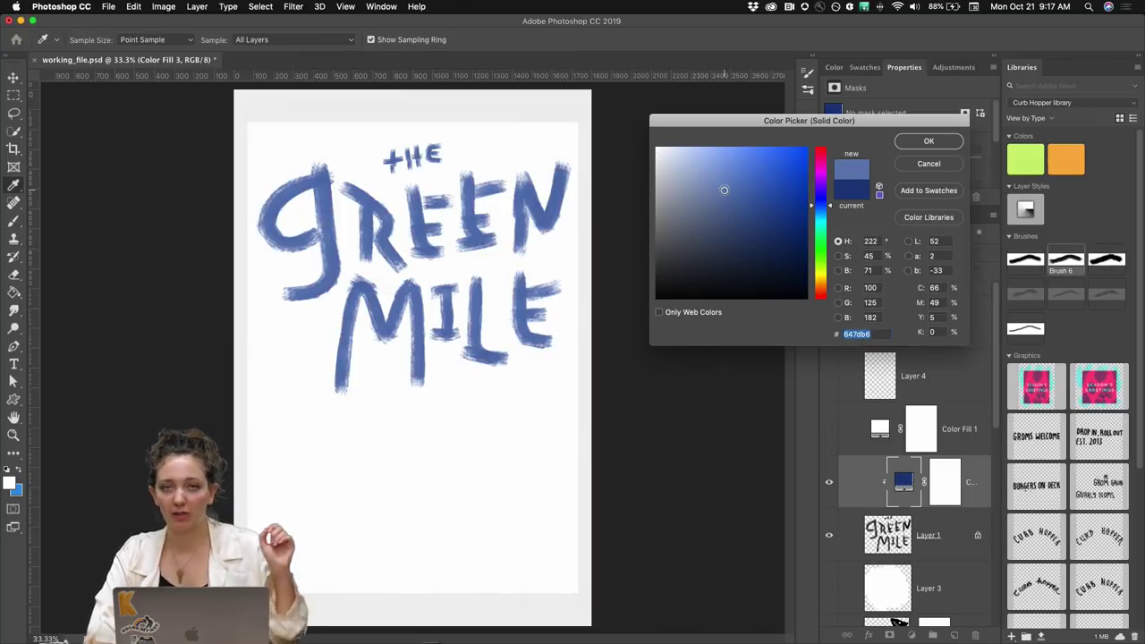
click(753, 213)
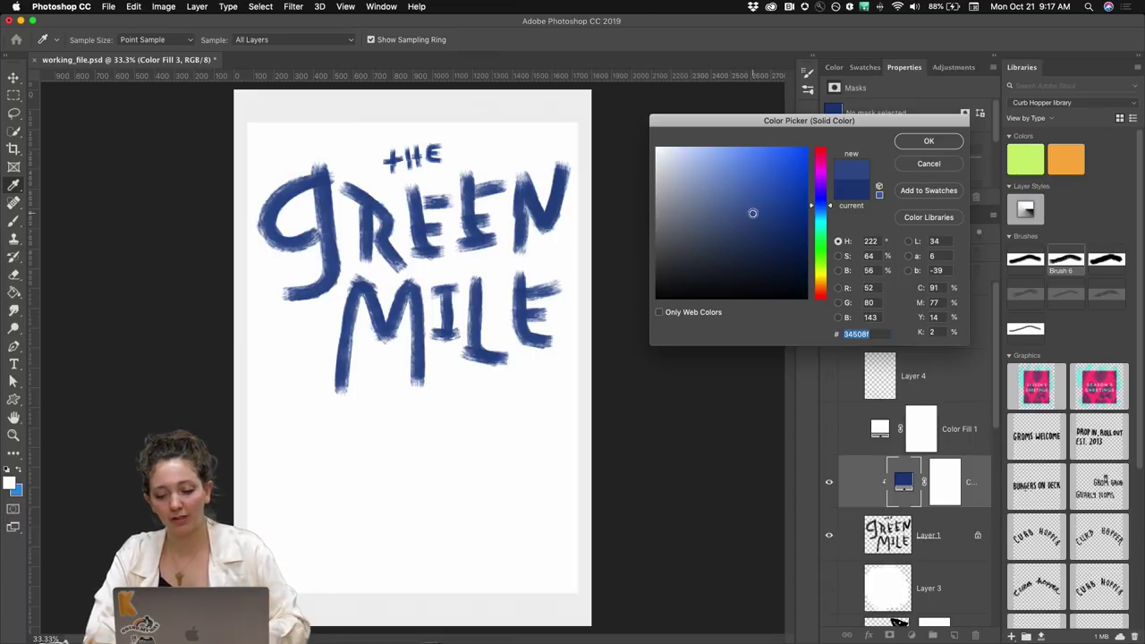
click(927, 165)
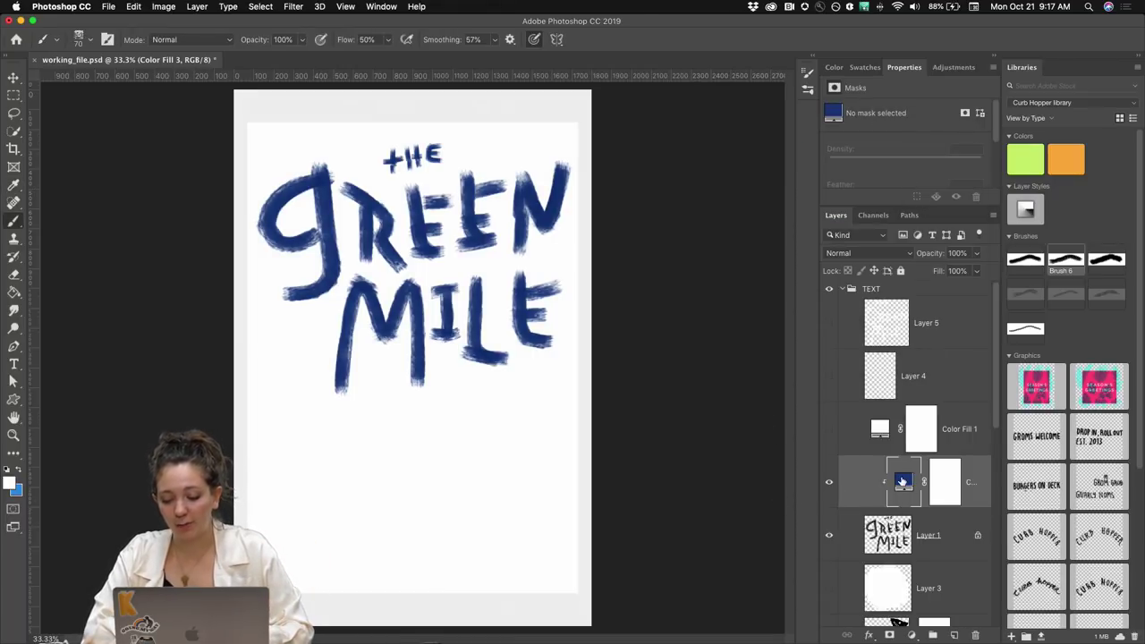
- Try navy and brighter blues, discard them, and hide the blue fill
double_click(903, 481)
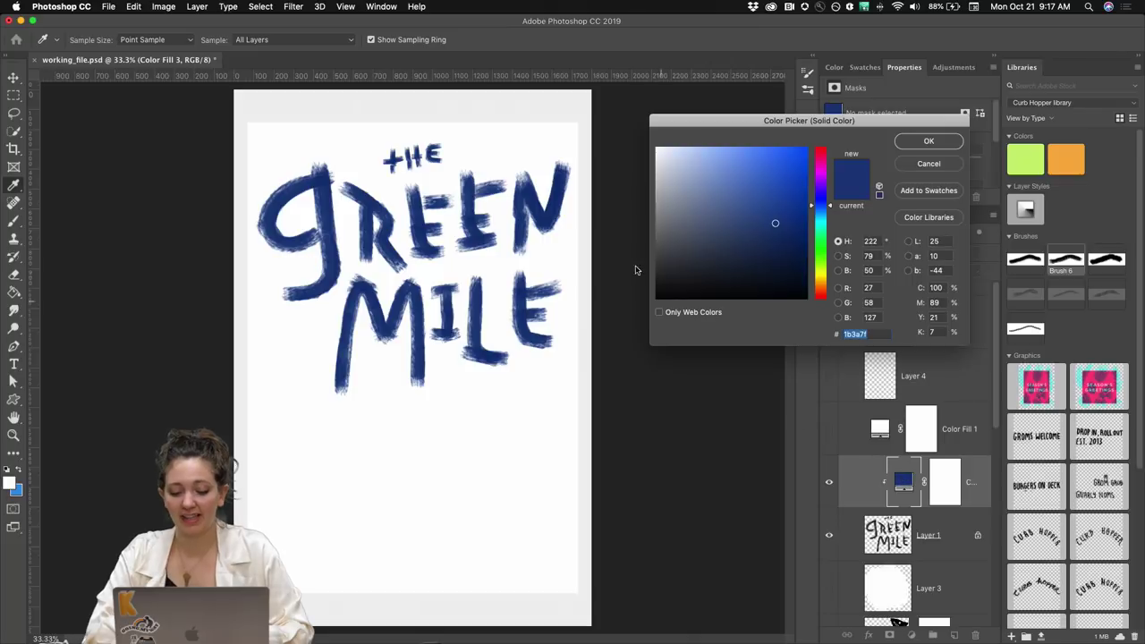
click(752, 247)
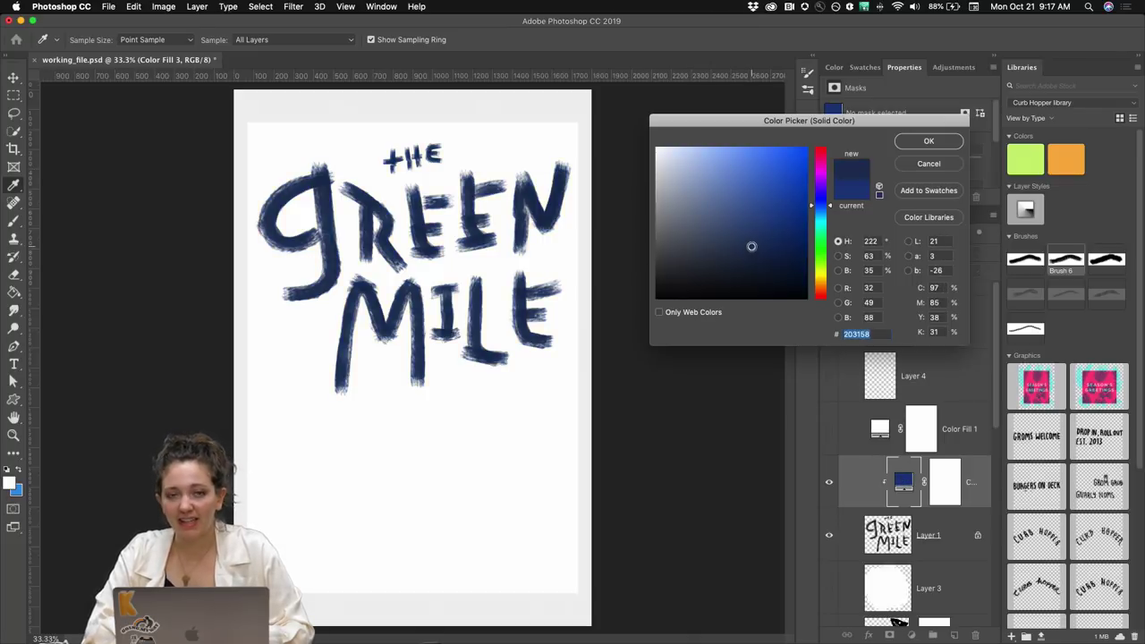
click(786, 195)
click(762, 156)
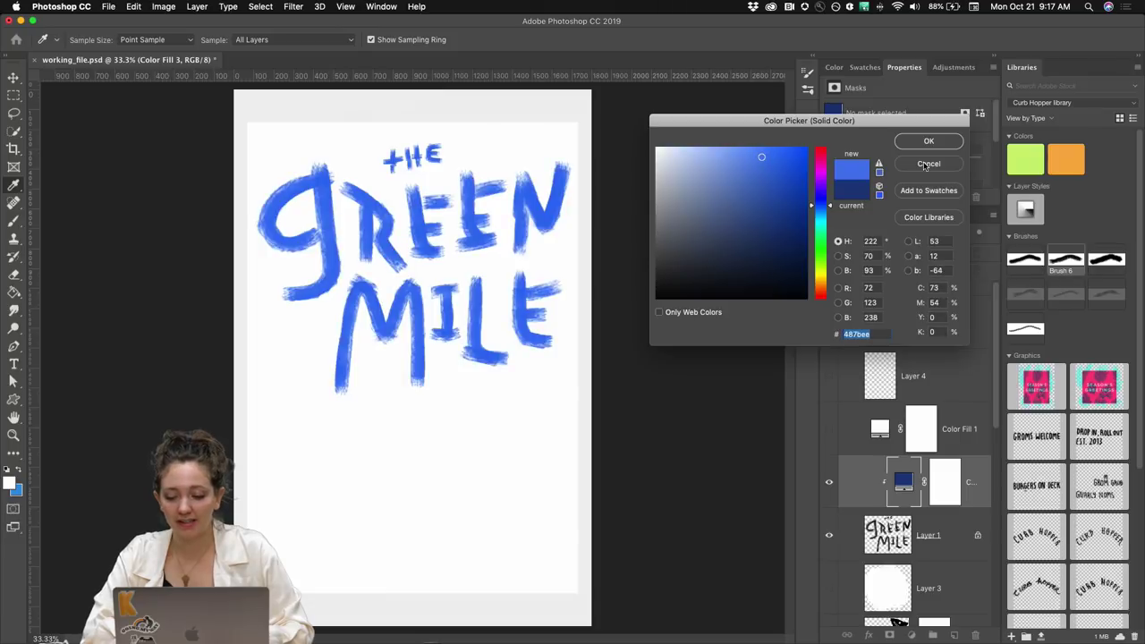
click(928, 163)
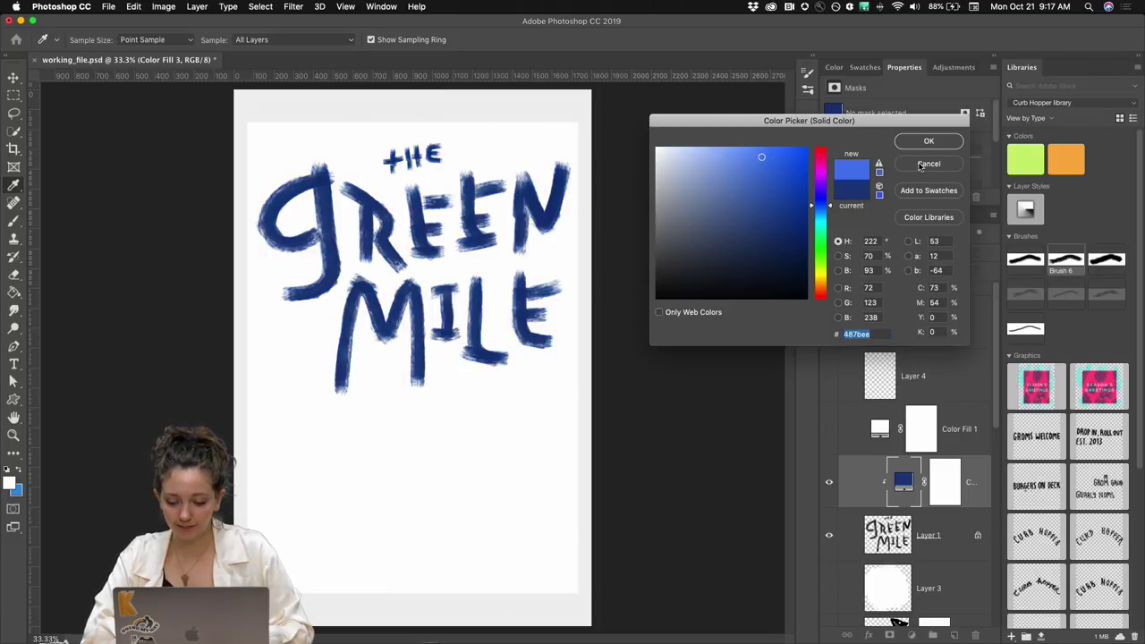
click(829, 481)
- Delete the navy fill, show Color Fill 1 and BACKGROUND COLOR, and clip Color Fill 1 to Layer 1
key(BackSpace)
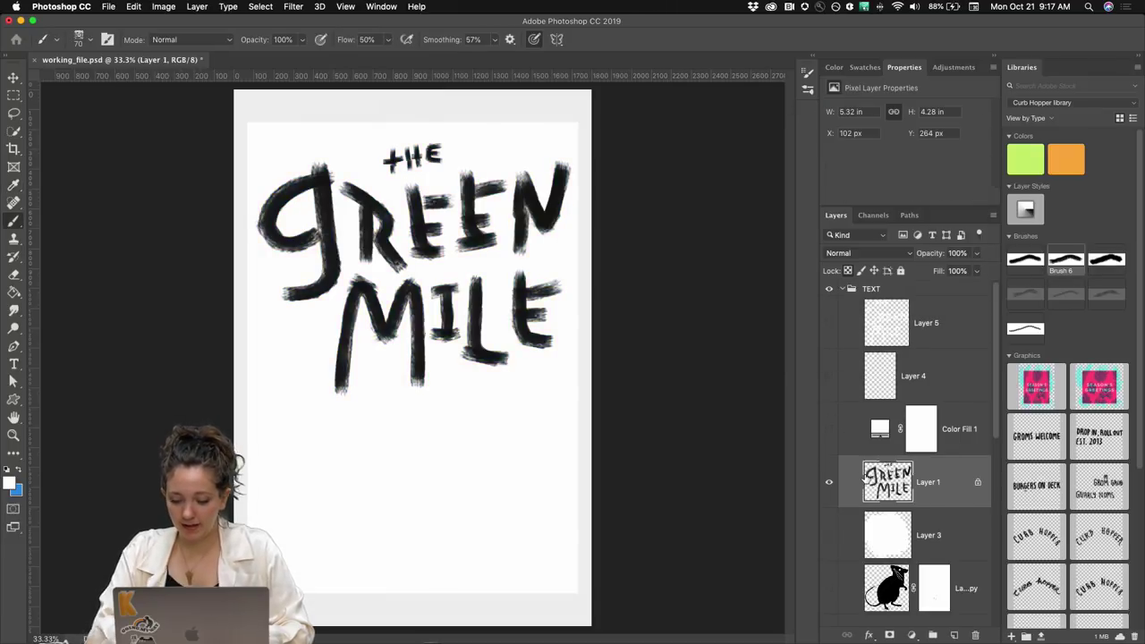
click(828, 430)
scroll(861, 442, down, 10)
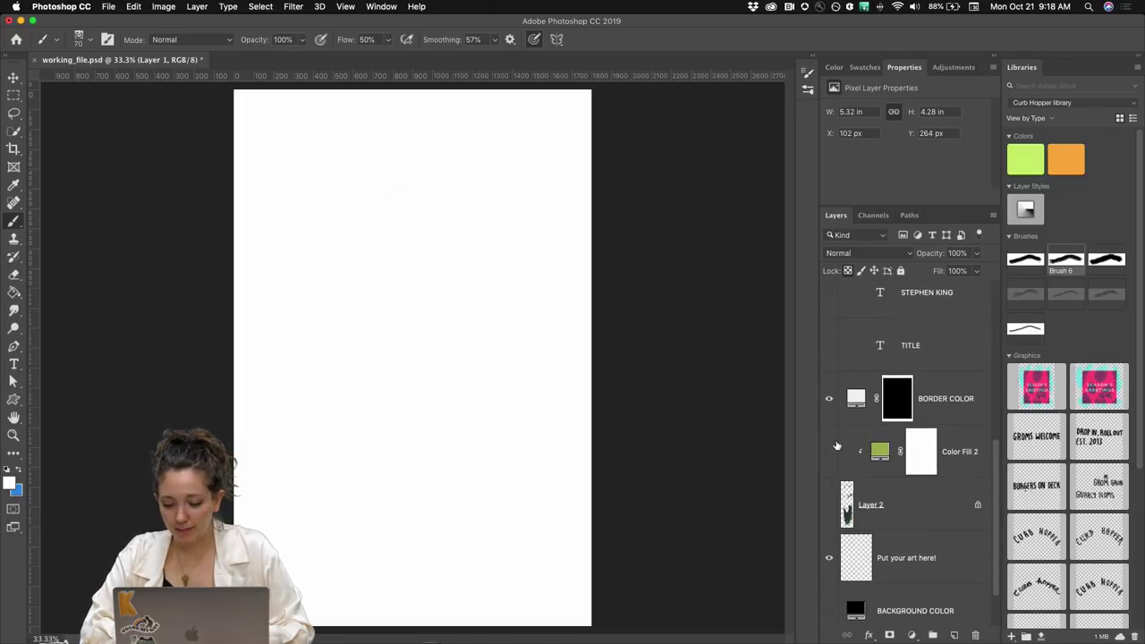
scroll(836, 409, down, 2)
click(829, 548)
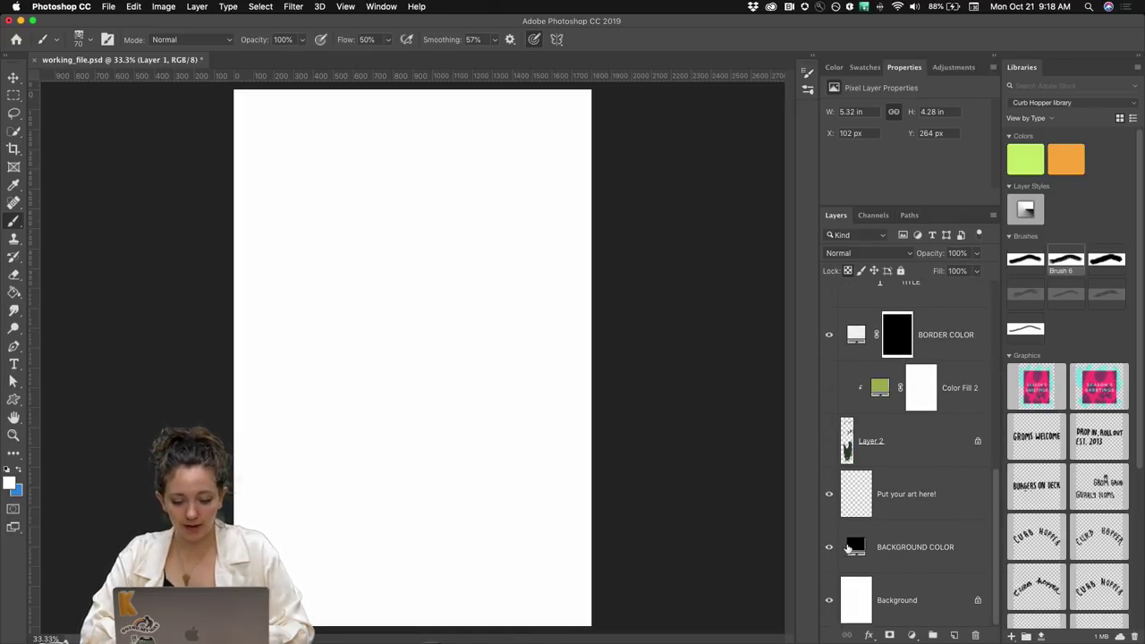
scroll(865, 491, up, 6)
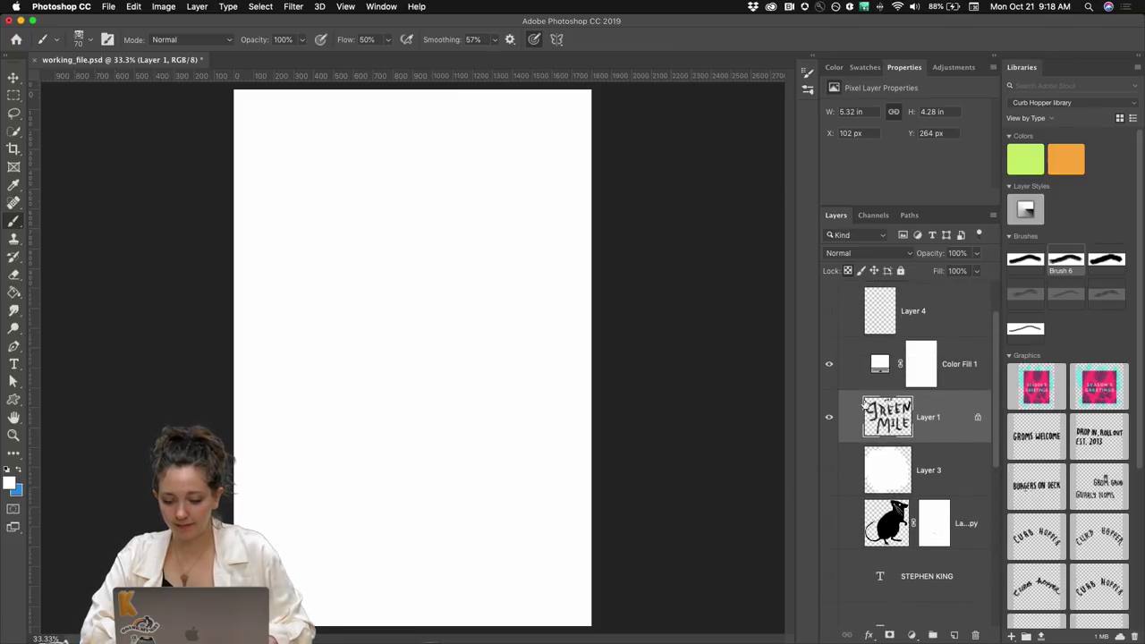
alt+click(877, 390)
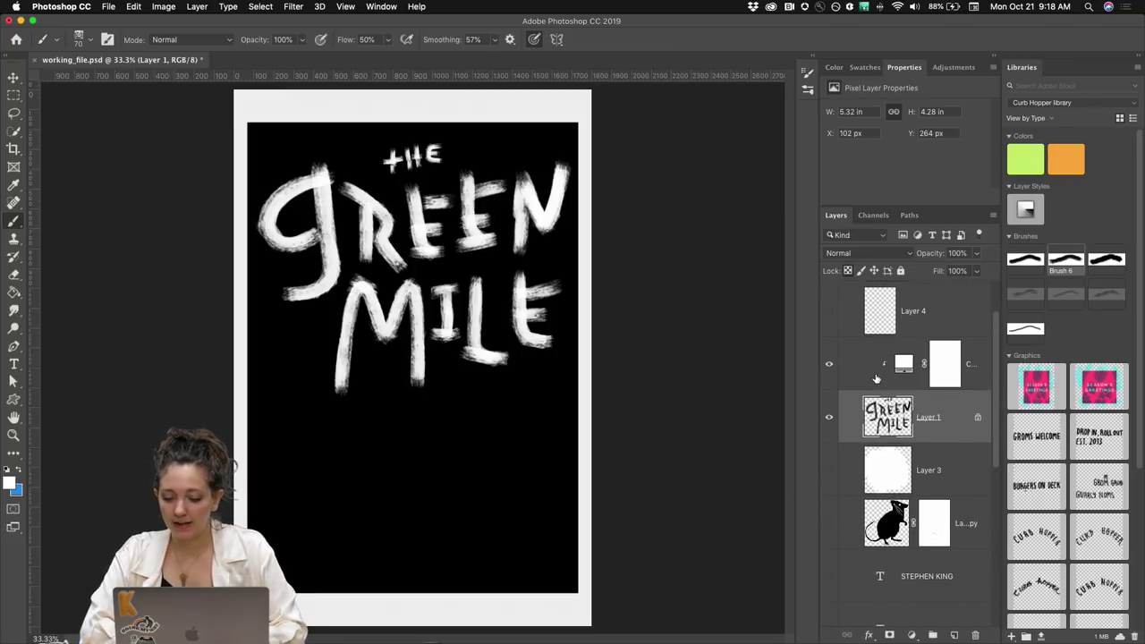
- Show the green brush stroke on Layer 2, enable Color Fill 2, and open its #a5b356 colour
scroll(877, 377, down, 4)
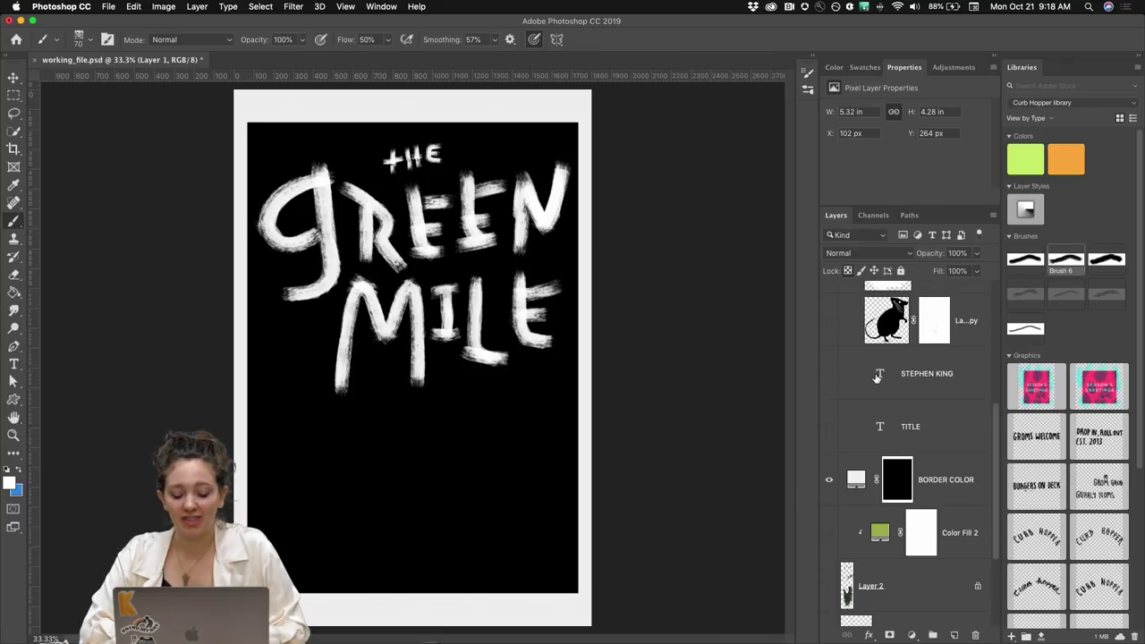
scroll(832, 505, down, 2)
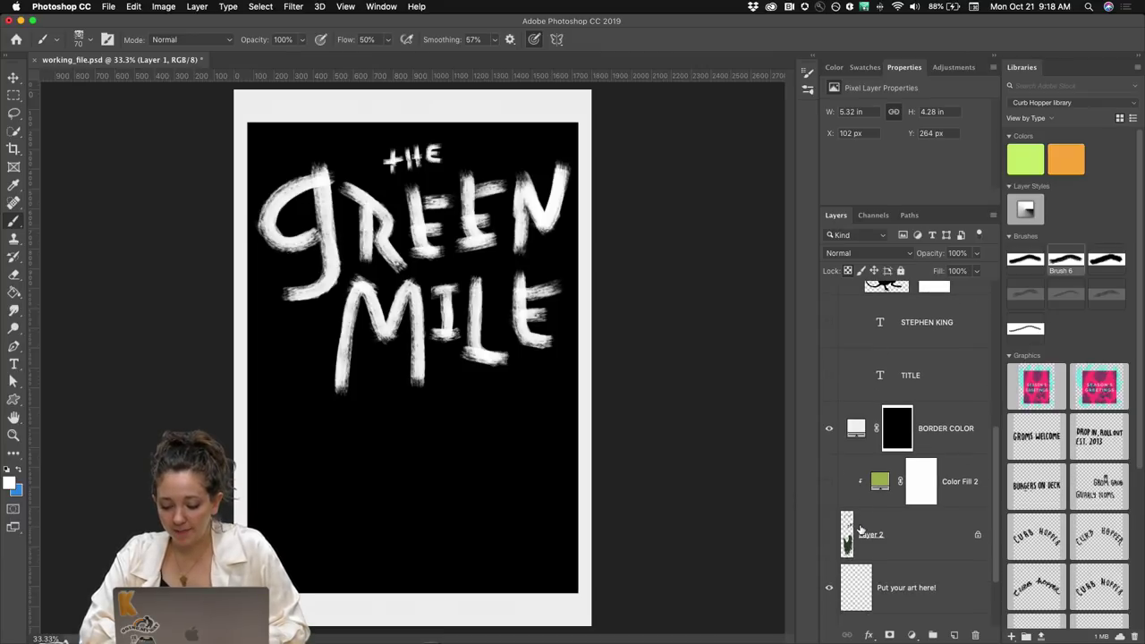
click(827, 535)
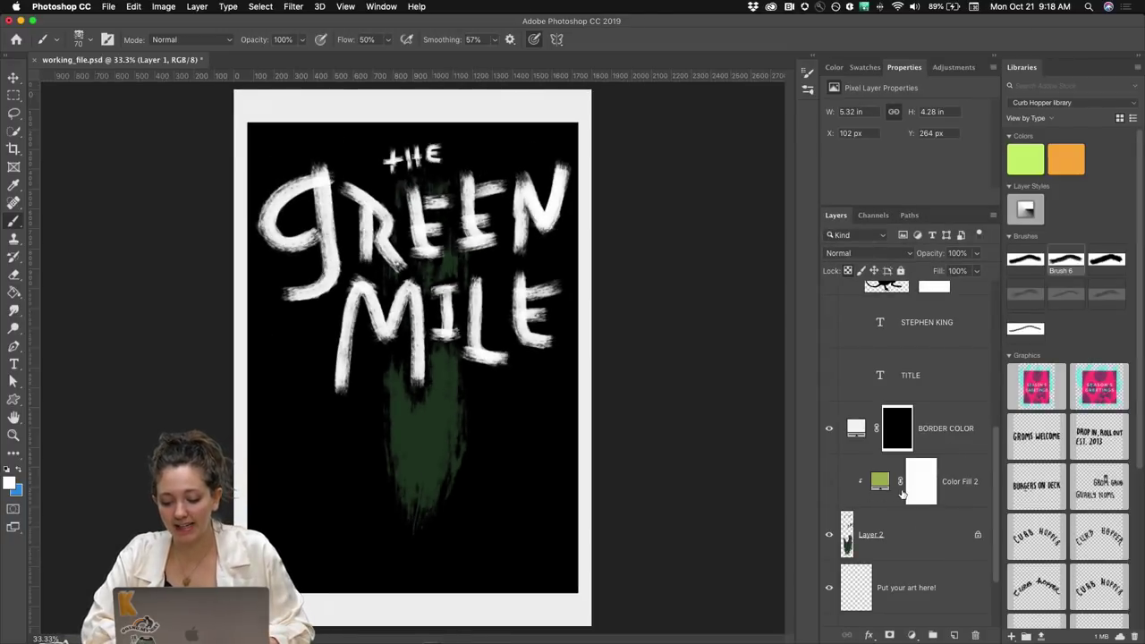
click(960, 500)
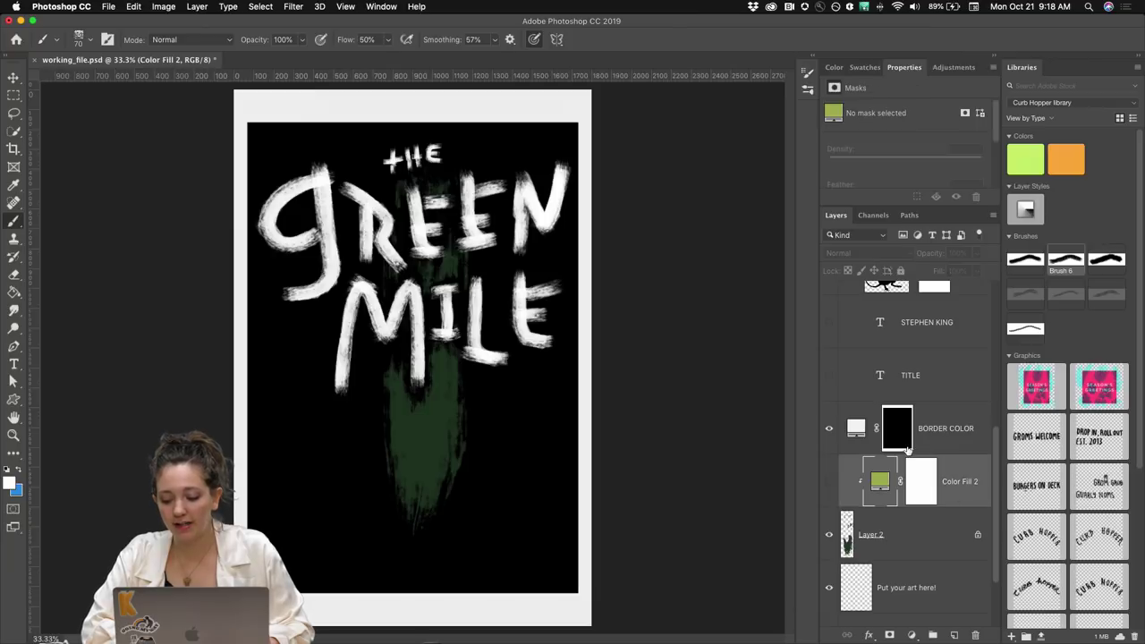
click(830, 483)
double_click(881, 484)
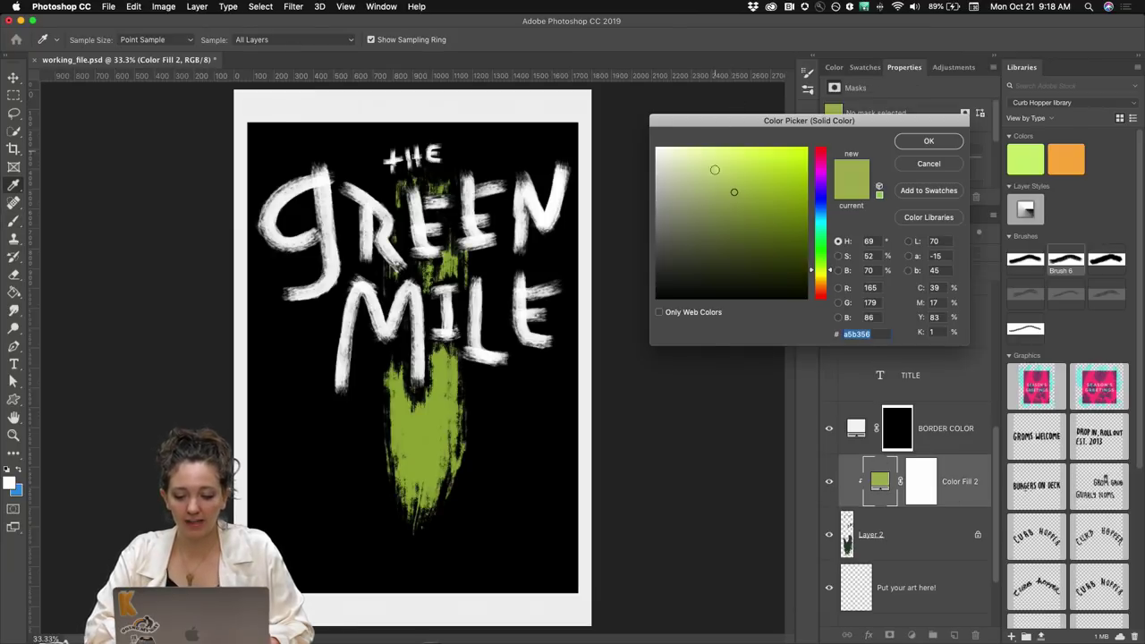
- Change the streak's fill to the muted olive green #a4ad75 and confirm
mouse_move(730, 185)
mouse_down()
mouse_move(714, 169)
mouse_move(729, 167)
mouse_move(737, 194)
mouse_move(701, 157)
mouse_move(725, 187)
mouse_move(703, 190)
mouse_move(711, 179)
mouse_move(695, 163)
mouse_move(719, 185)
mouse_up()
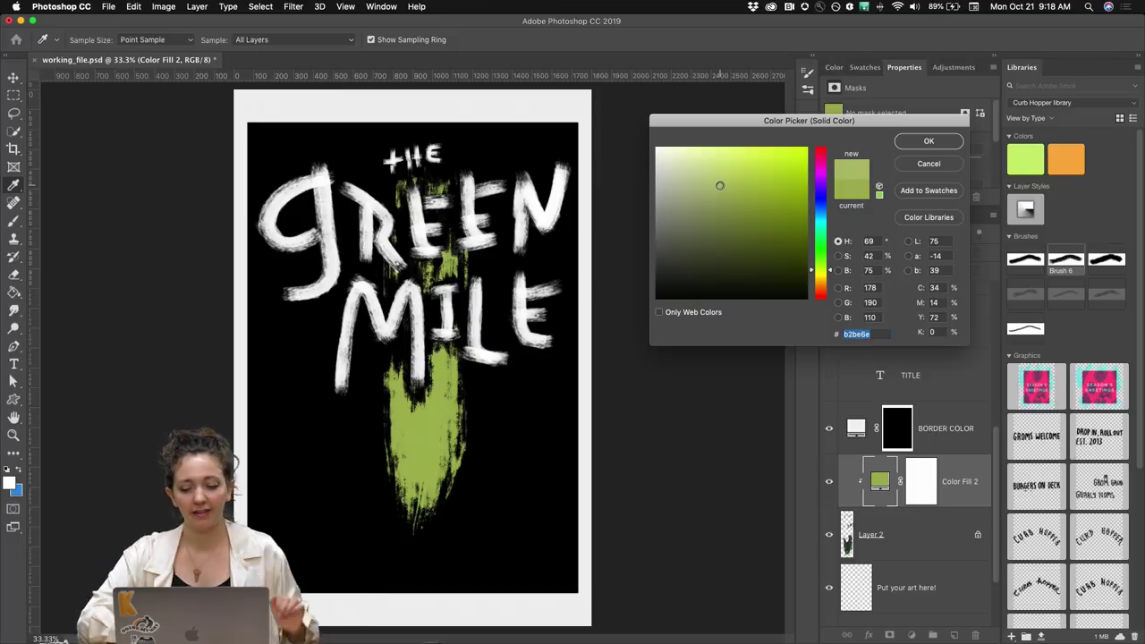
click(705, 195)
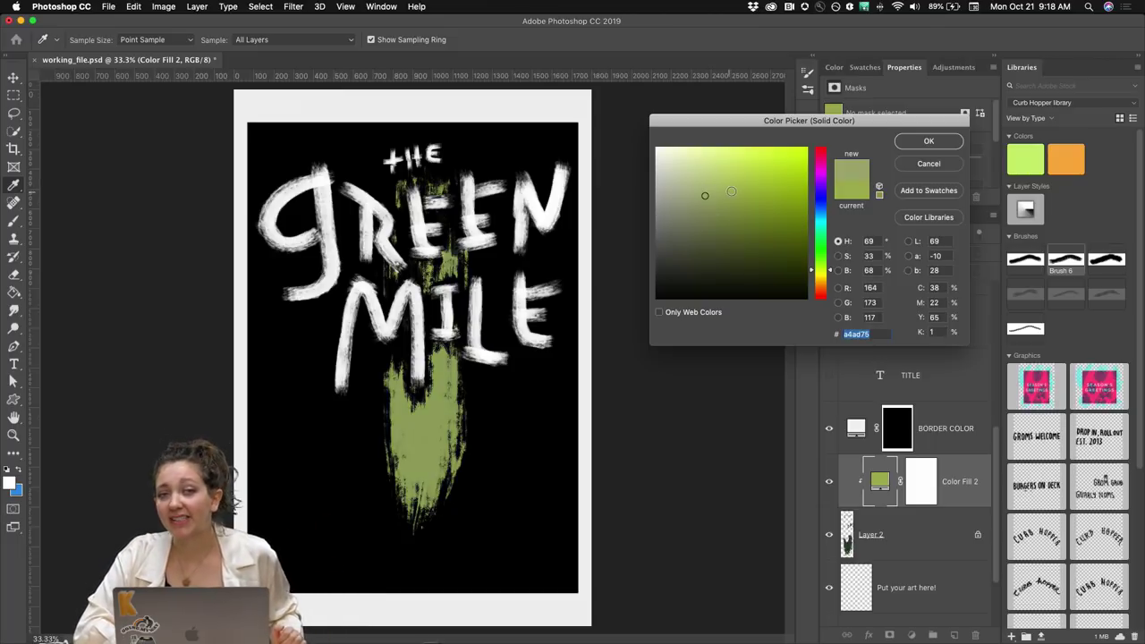
click(927, 164)
- Switch to the Brush tool, zoom in and out to inspect the lettering, and select the layer below
key(b)
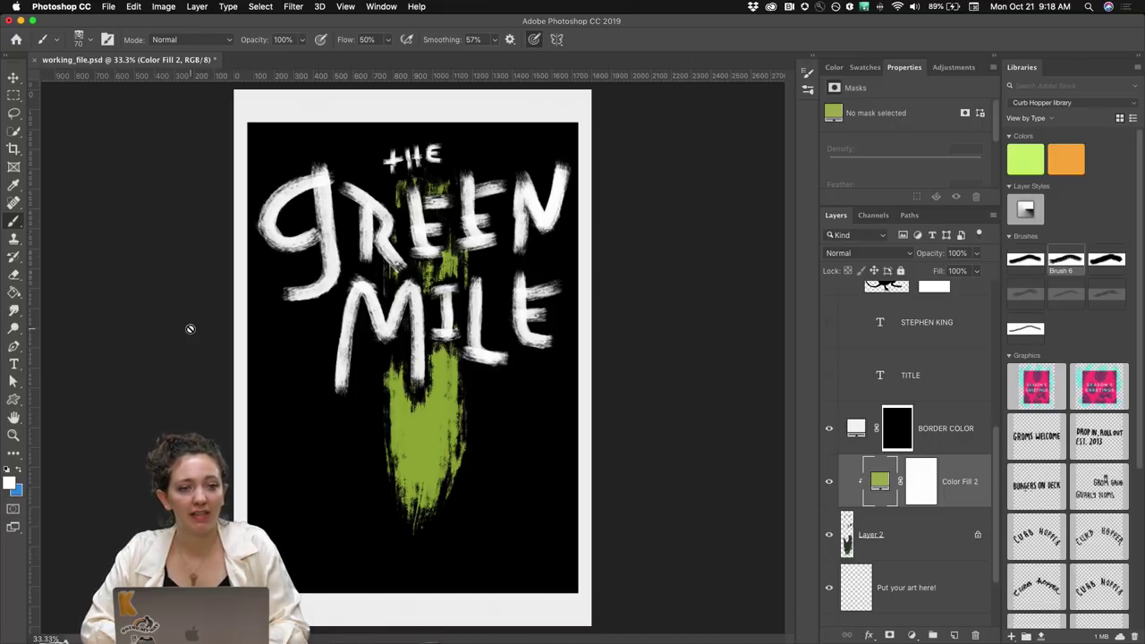
scroll(461, 249, up, 2)
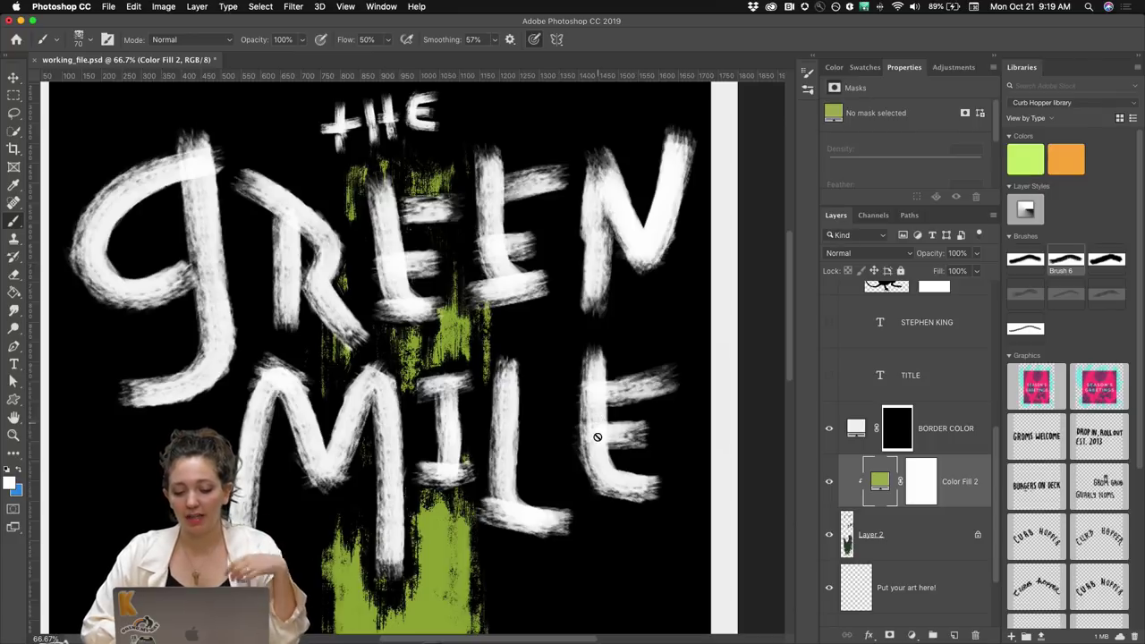
scroll(597, 436, down, 5)
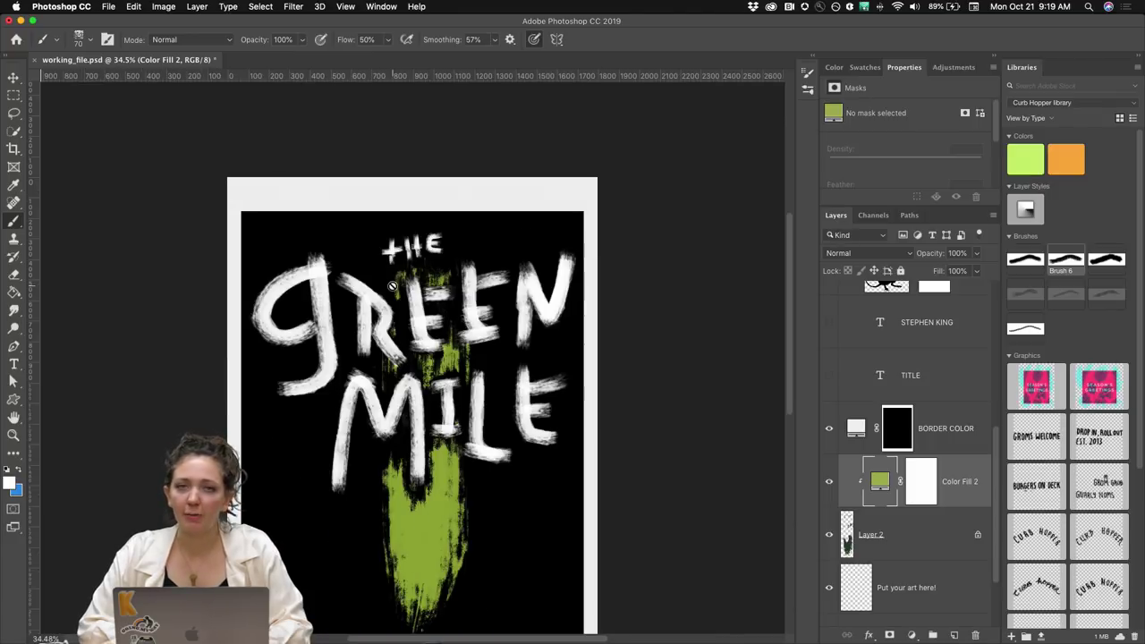
scroll(358, 348, down, 3)
key(alt+bracketleft)
scroll(830, 402, up, 2)
- Show the STEPHEN KING author name and briefly preview the TITLE layer
click(830, 387)
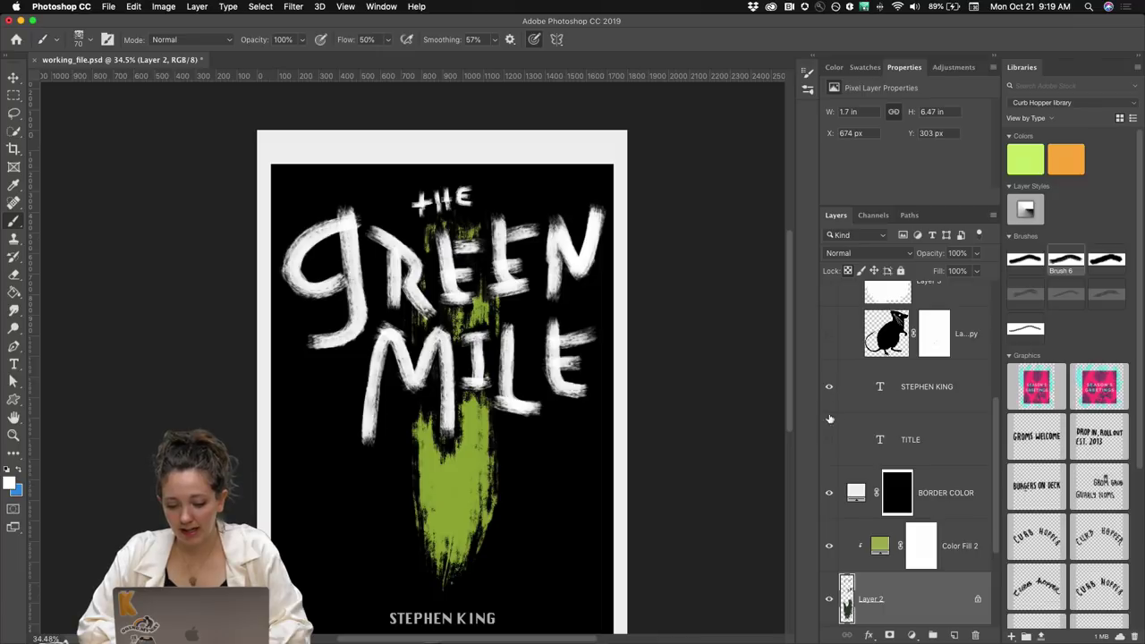
click(829, 440)
click(829, 440)
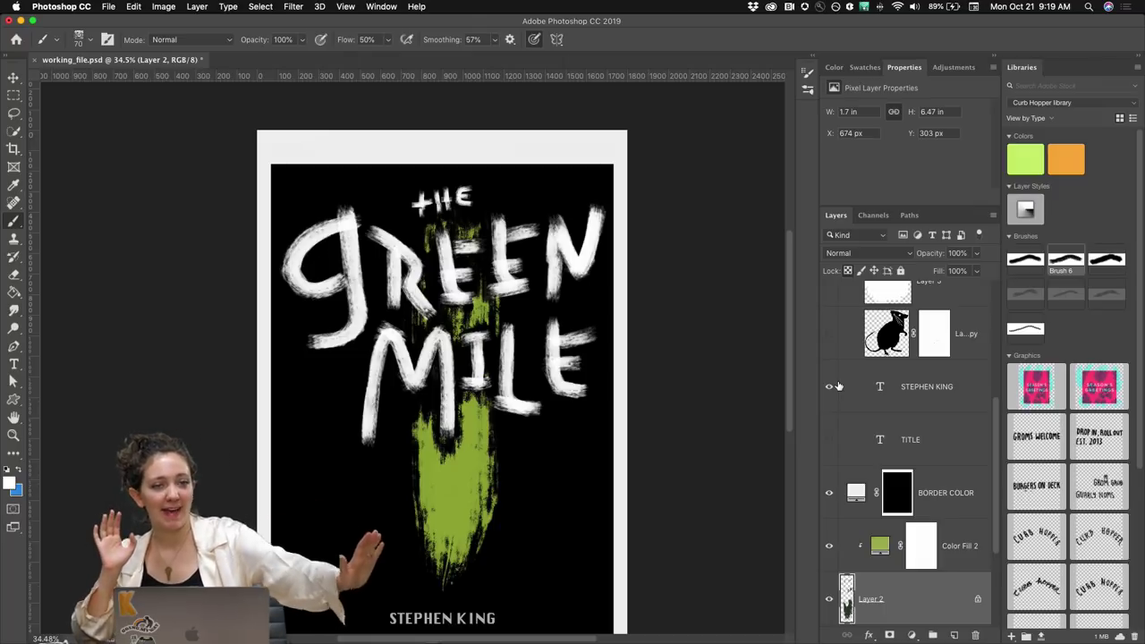
- Show the rat silhouette layer and Layer 3, then zoom in on the rat
scroll(883, 411, up, 5)
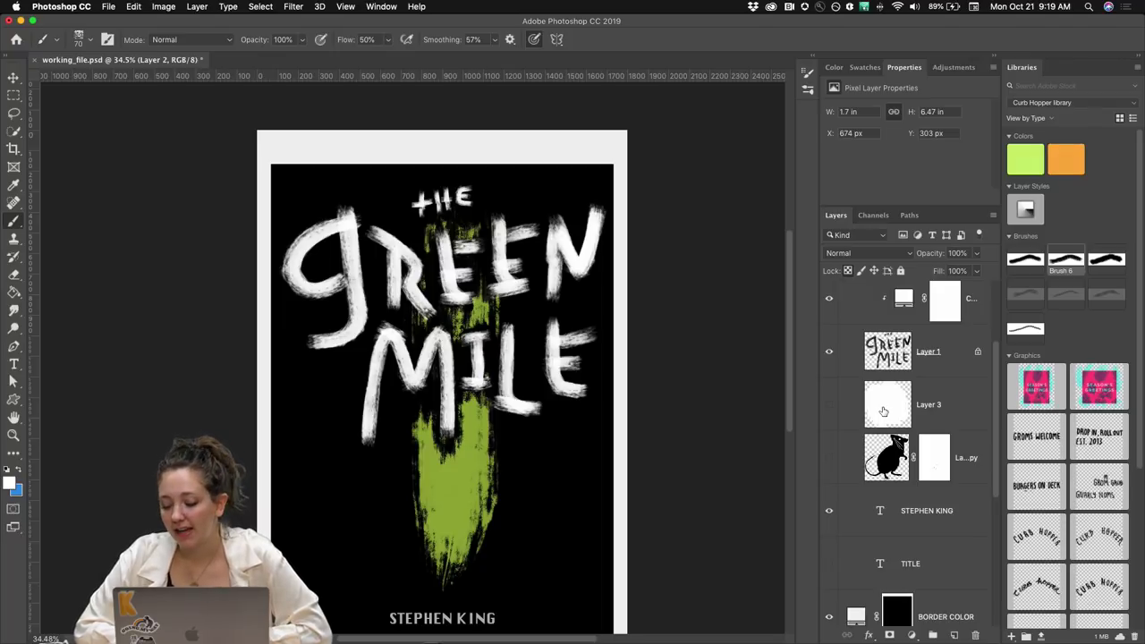
click(830, 458)
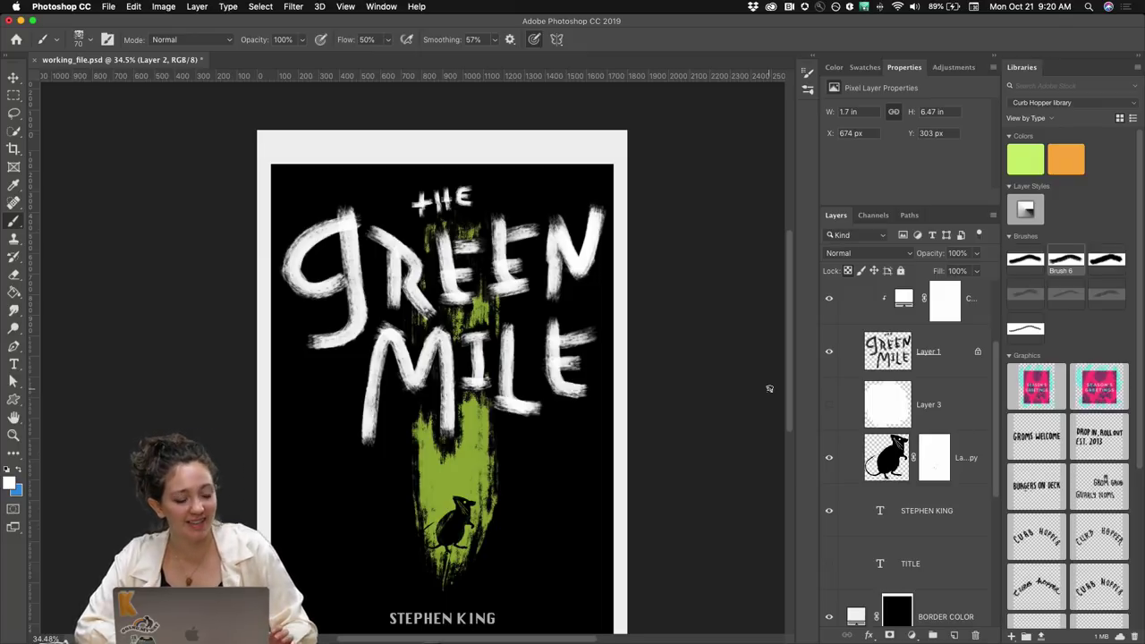
scroll(893, 480, down, 2)
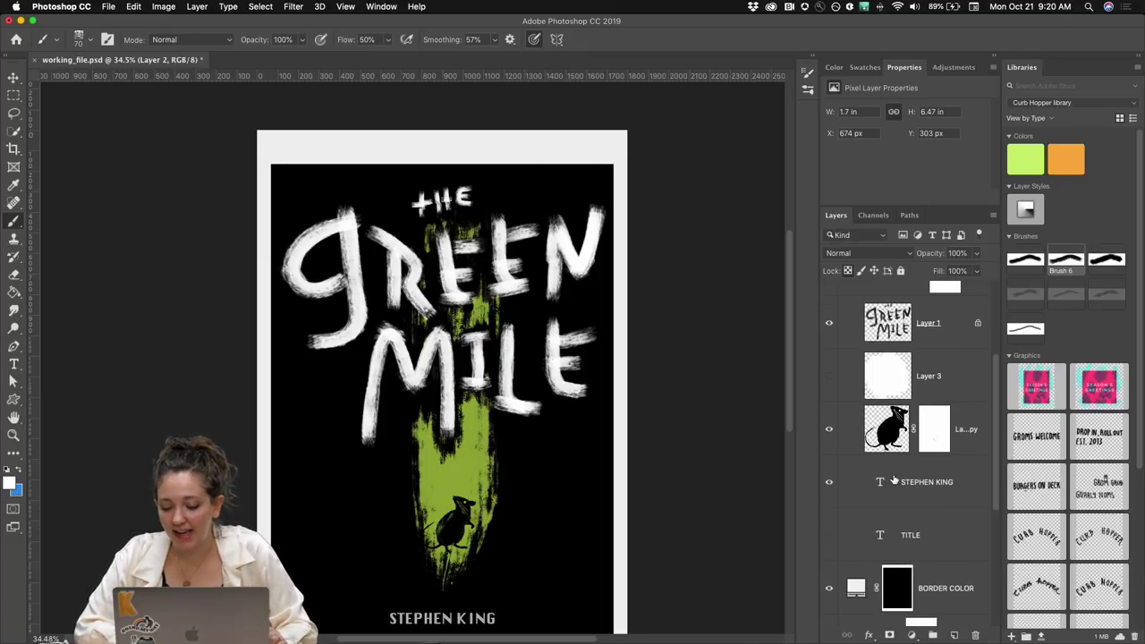
click(829, 377)
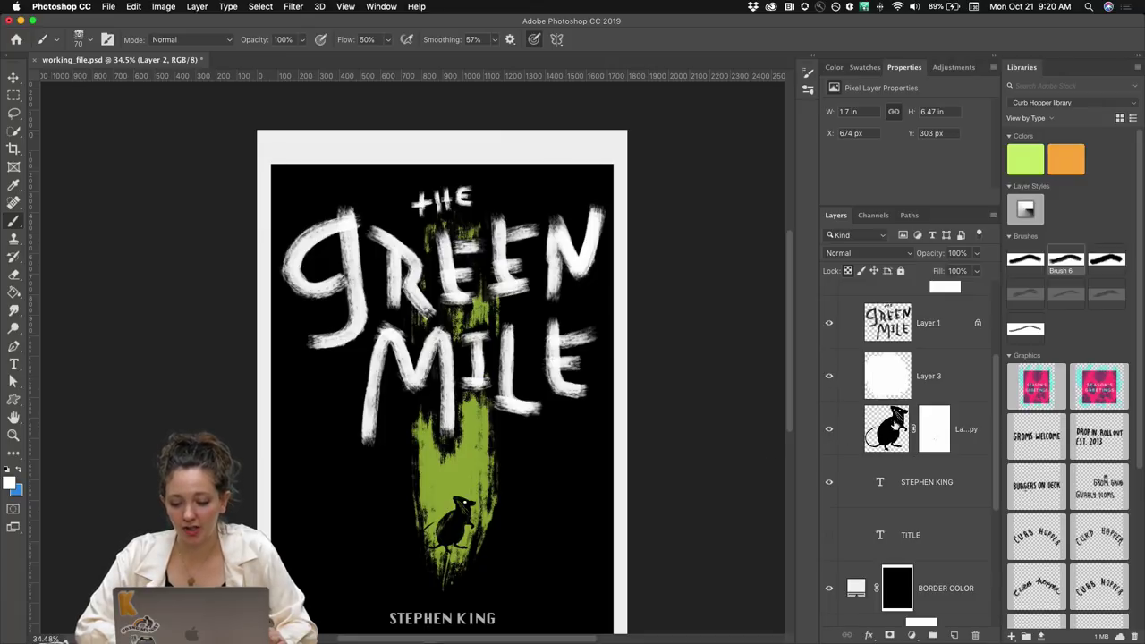
scroll(434, 534, up, 10)
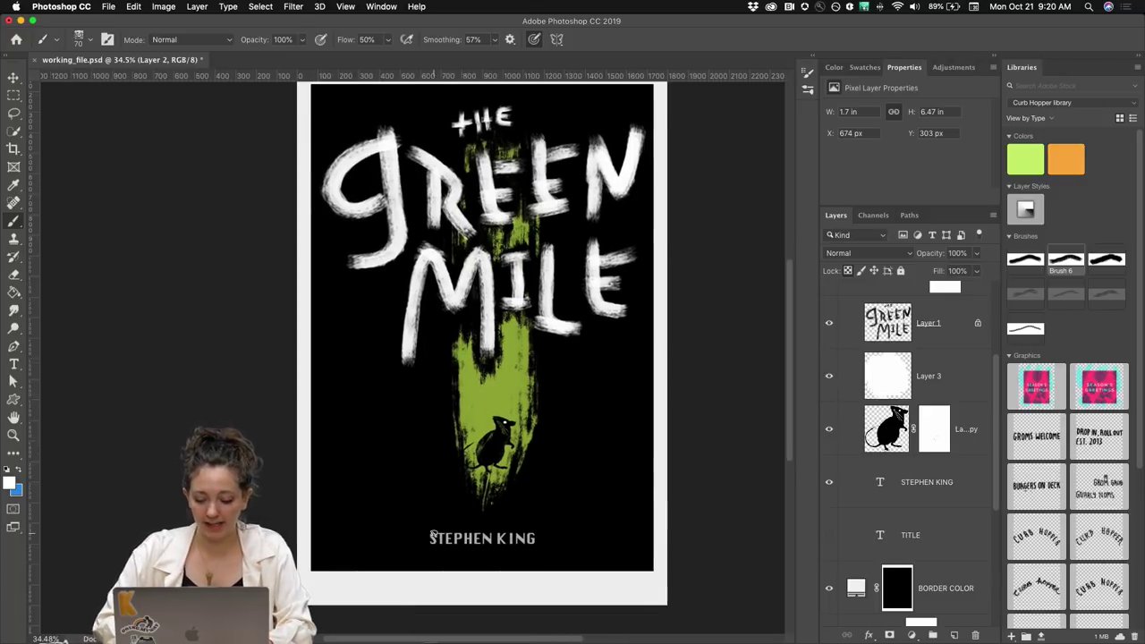
scroll(434, 534, right, 10)
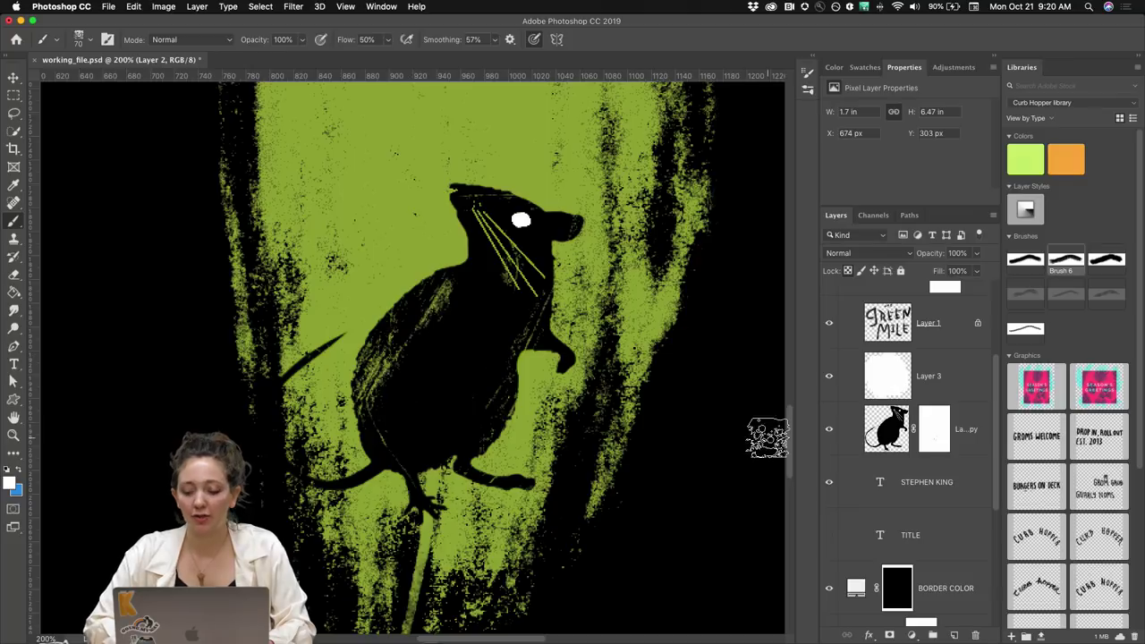
- Disable and re-enable the rat layer's mask to compare
click(930, 430)
right_click(922, 428)
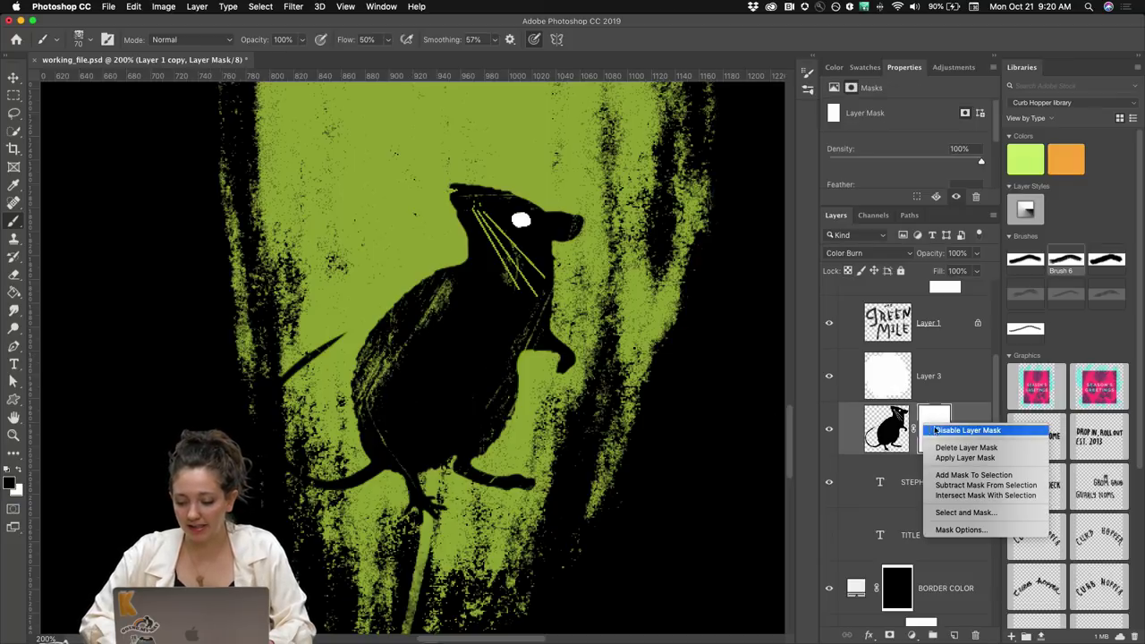
click(936, 431)
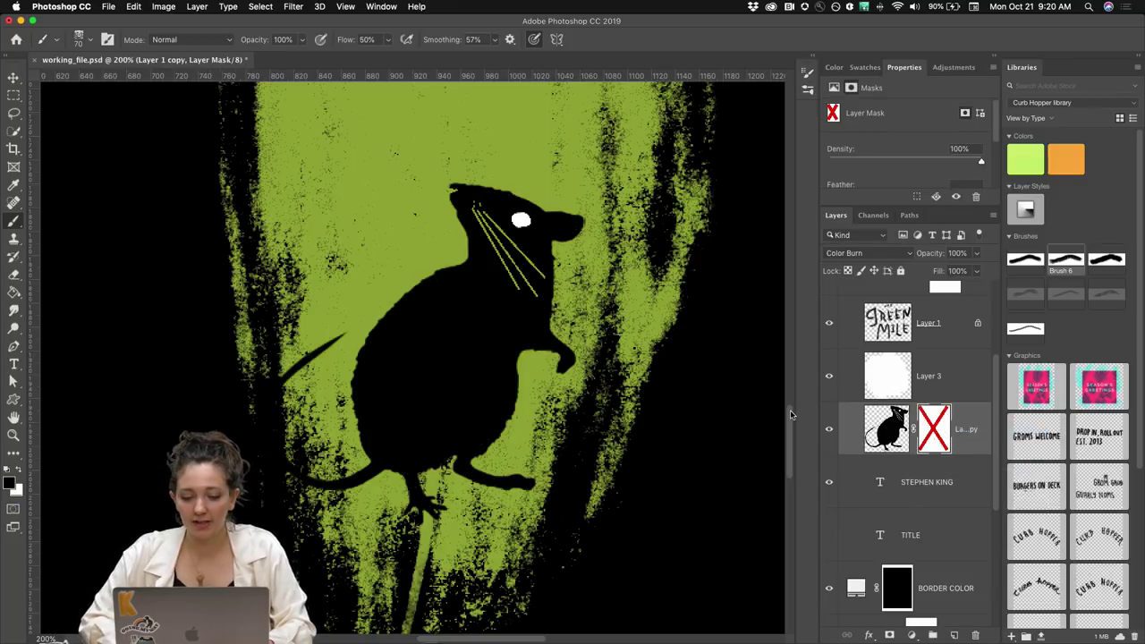
right_click(938, 431)
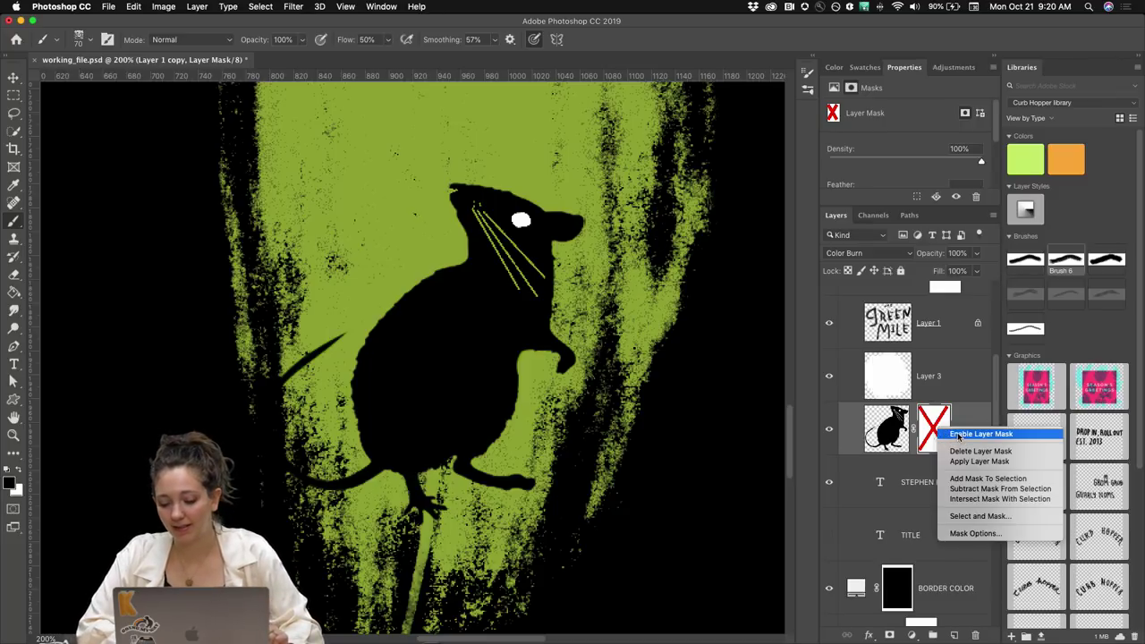
click(980, 434)
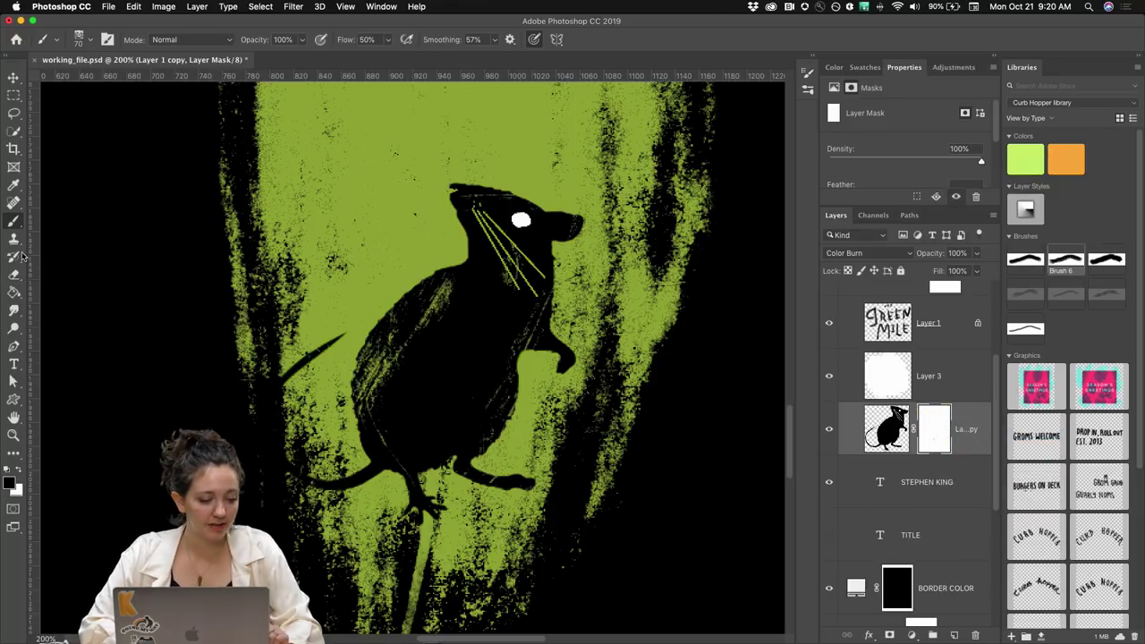
- Repaint the rat's mask over its body and head, then fit the whole cover on screen
mouse_move(486, 402)
mouse_down()
mouse_move(430, 421)
mouse_move(473, 331)
mouse_move(523, 293)
mouse_move(453, 528)
mouse_move(504, 414)
mouse_move(584, 345)
mouse_up()
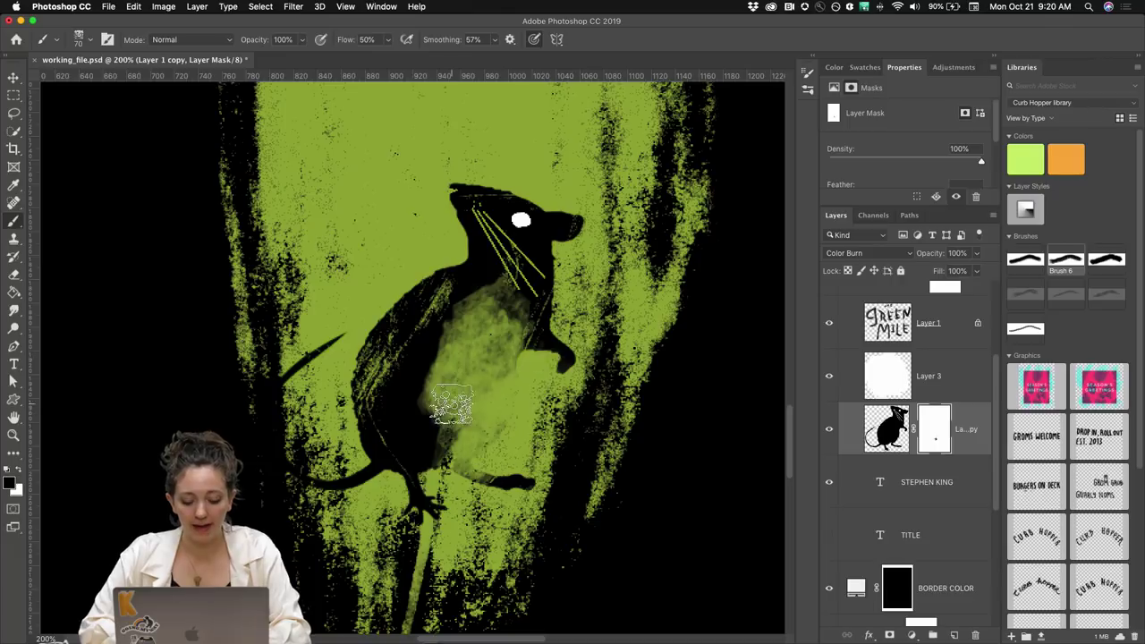
key(super+z)
key(super+z)
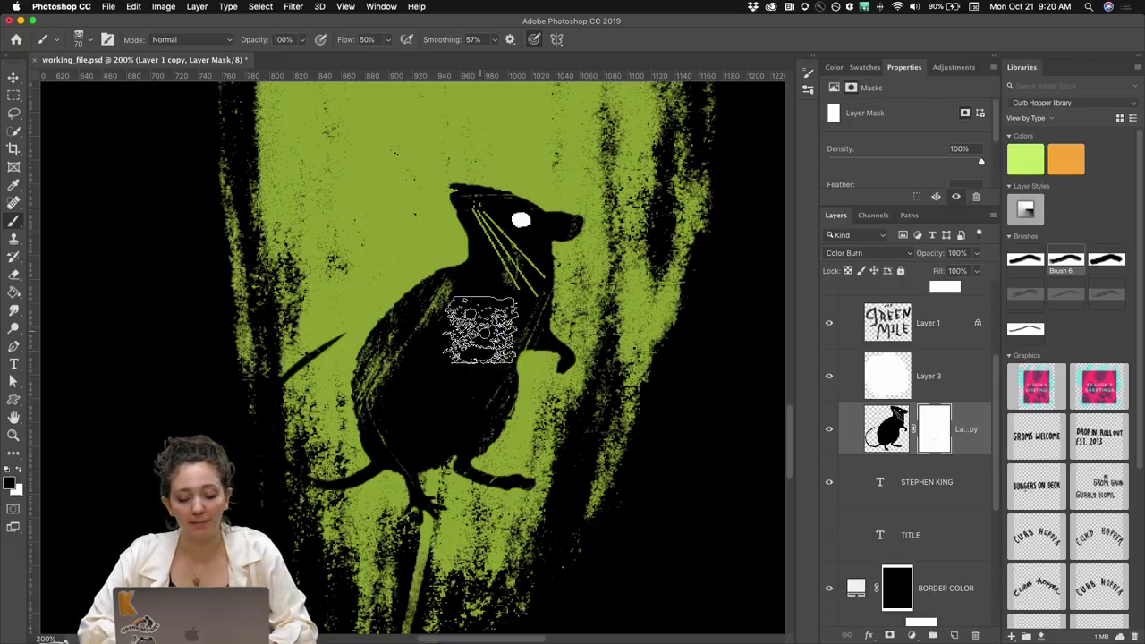
drag(468, 337, 503, 419)
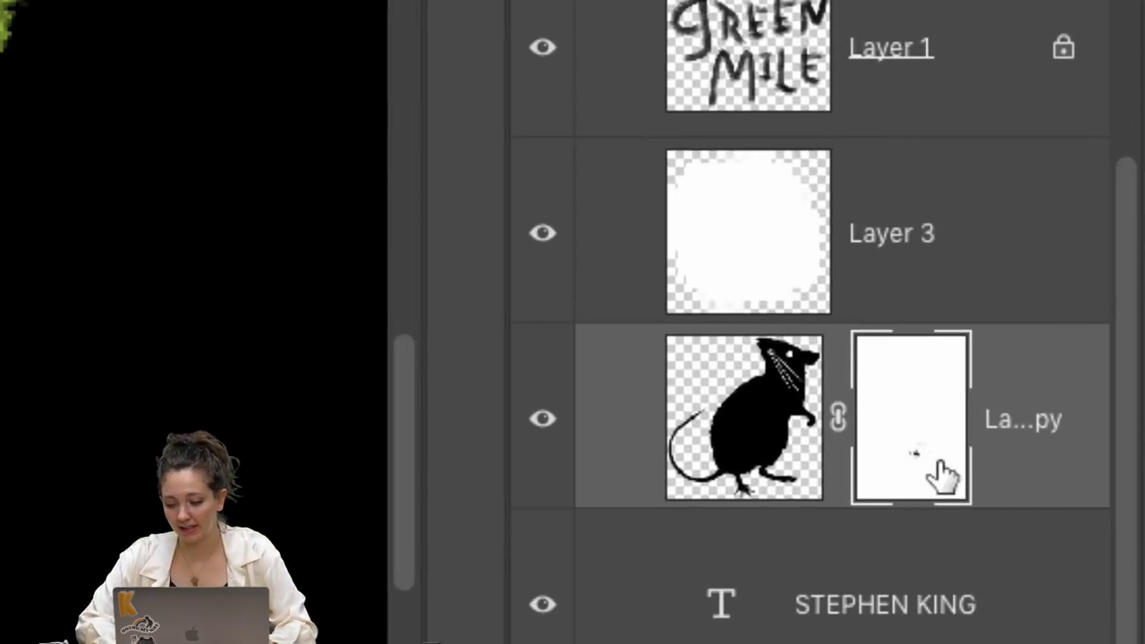
ctrl+click(911, 487)
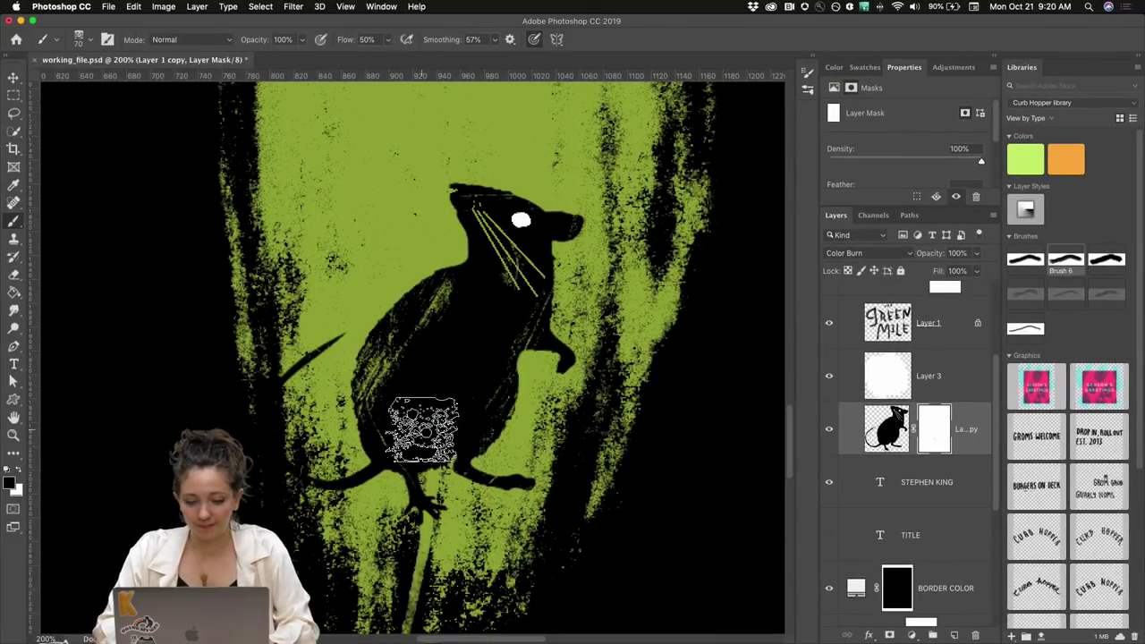
drag(423, 430, 495, 284)
scroll(420, 271, up, 3)
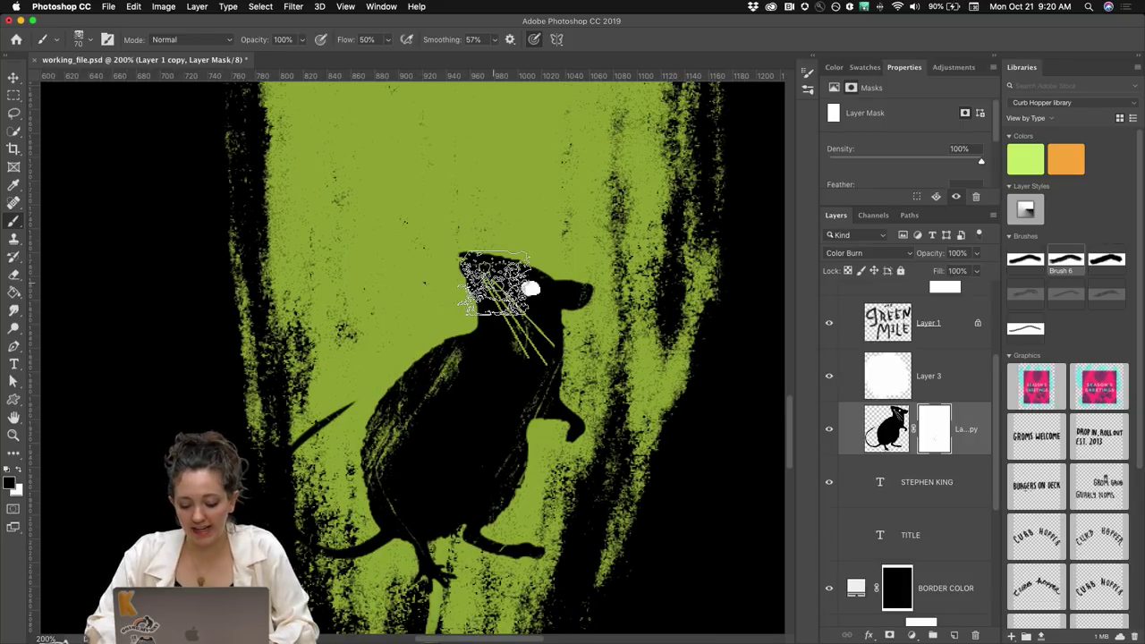
key(ctrl+0)
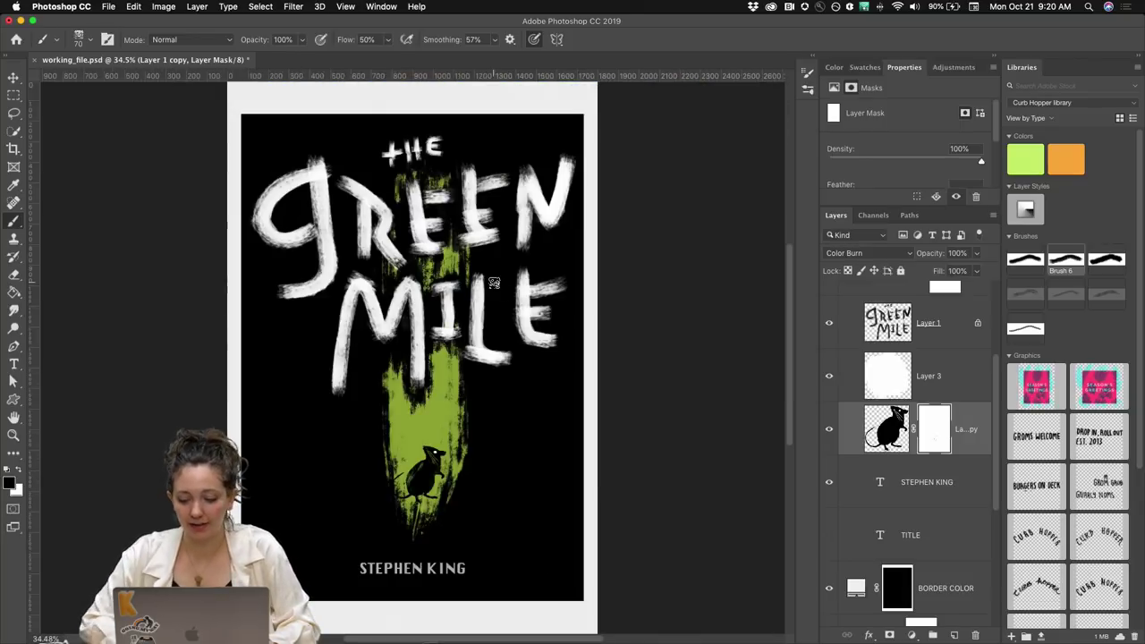
- Scroll the Layers panel up to the TEXT group and open the File menu
scroll(877, 398, up, 4)
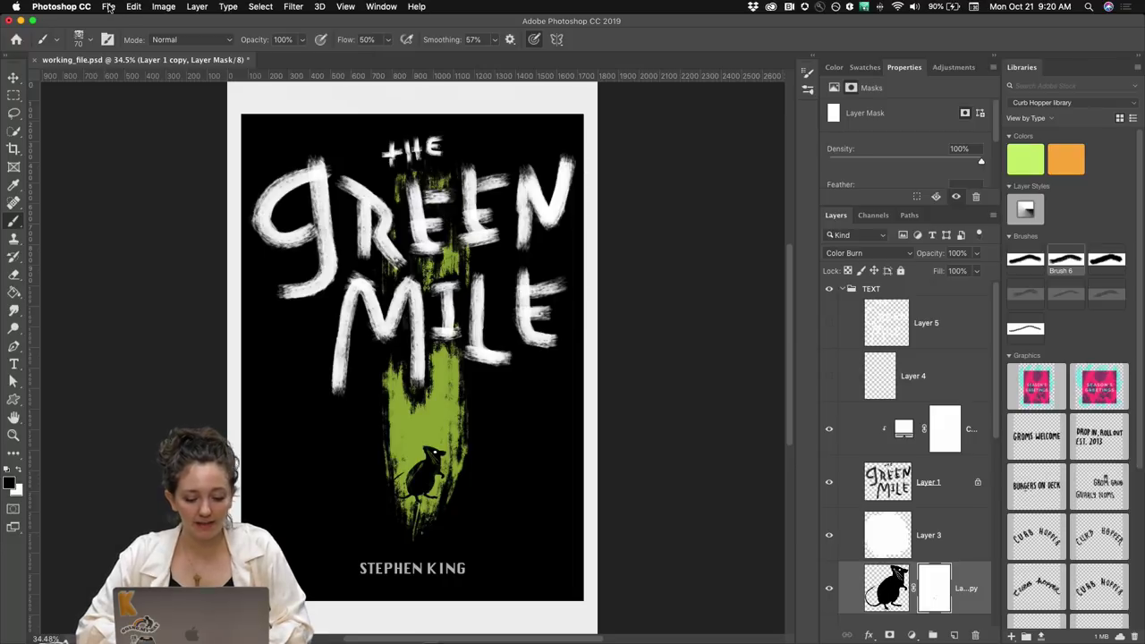
click(108, 7)
- Export the cover as a 1800 × 2700 JPG at 100% quality named GREENMILE.jpg
mouse_move(189, 162)
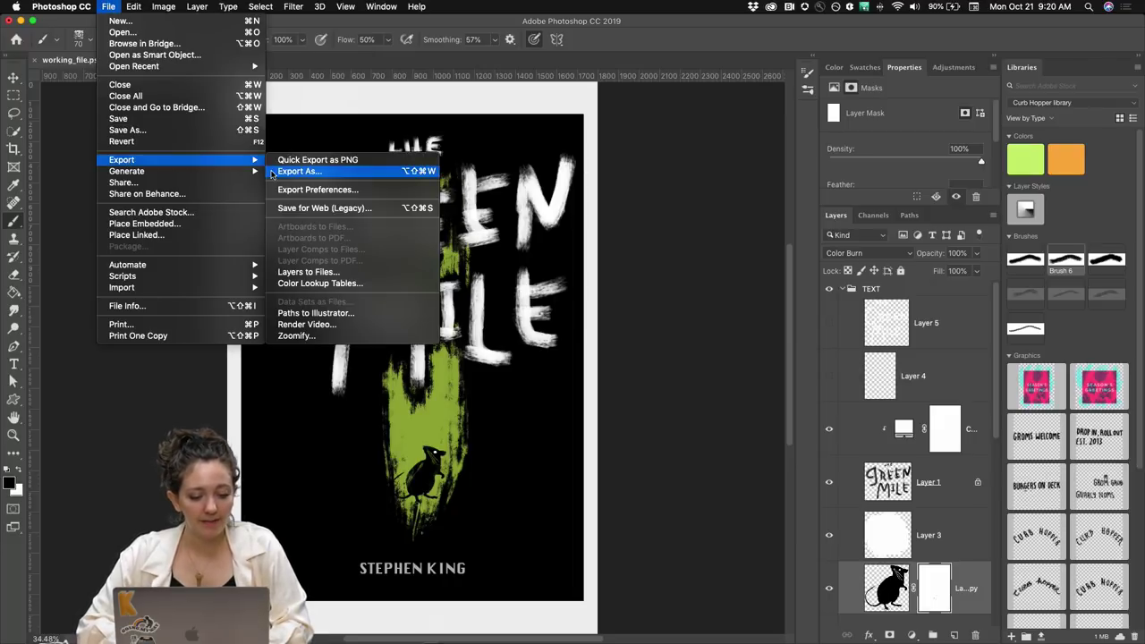
click(283, 171)
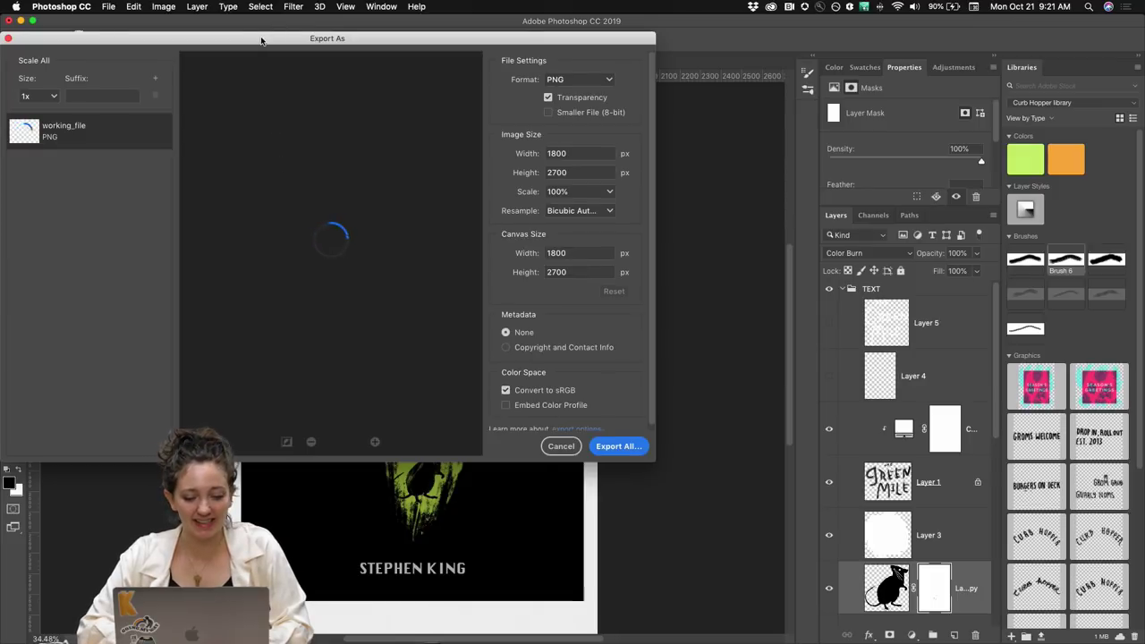
drag(263, 41, 380, 119)
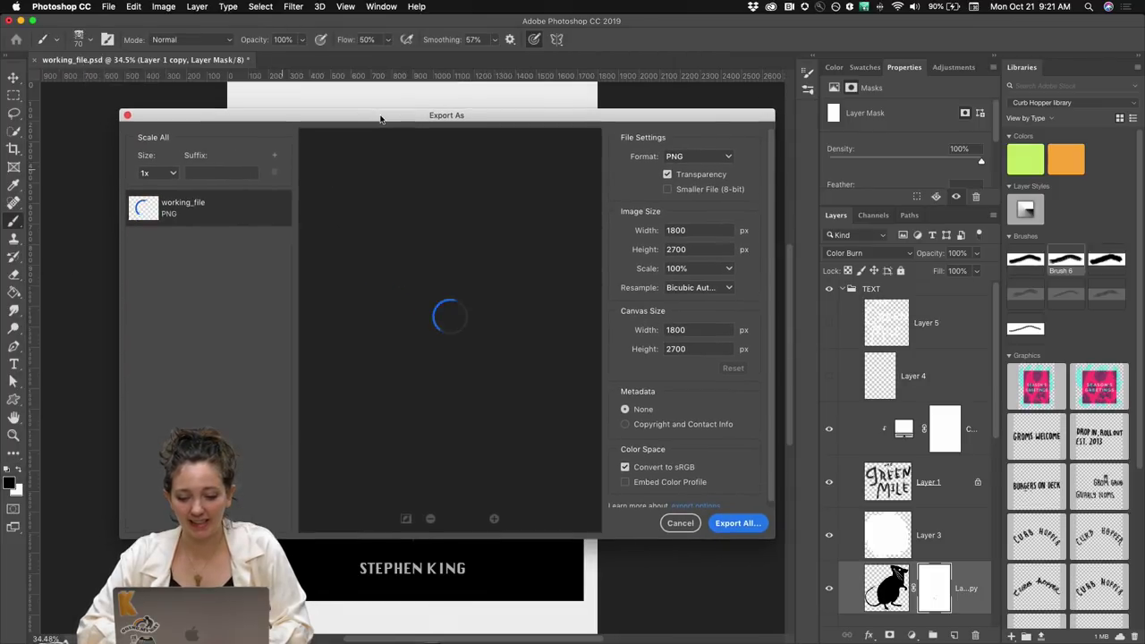
click(692, 156)
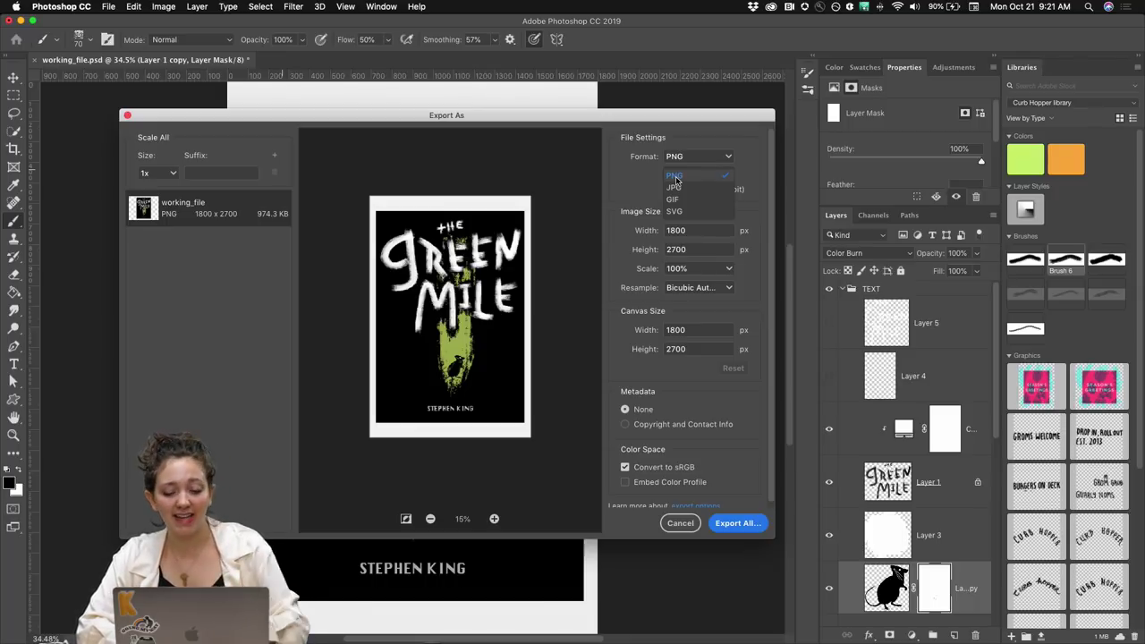
click(675, 187)
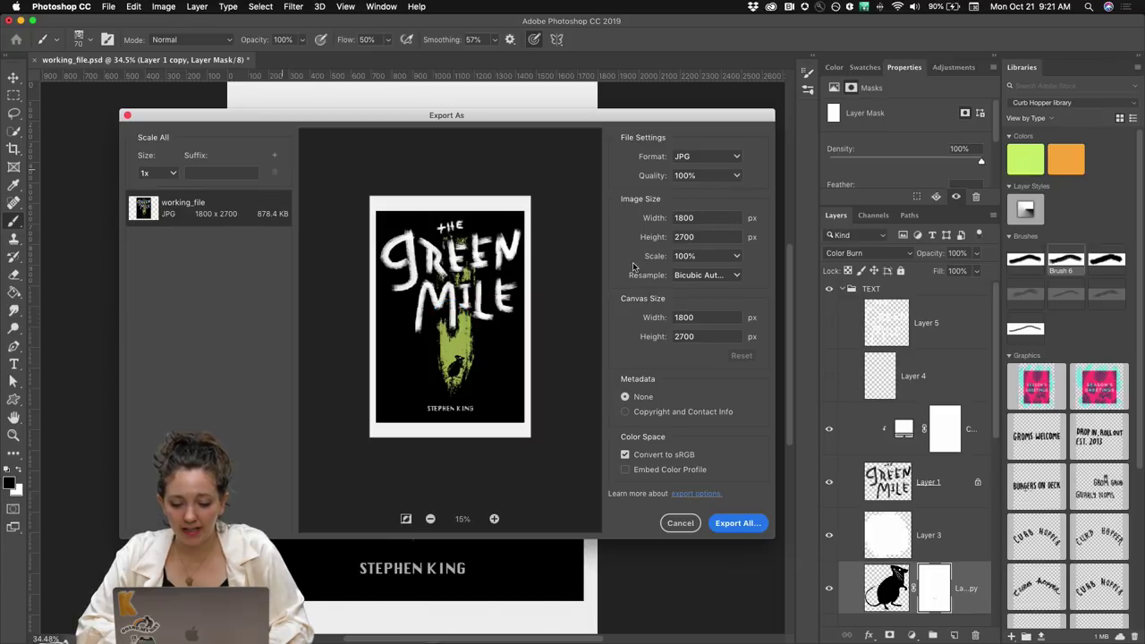
click(735, 524)
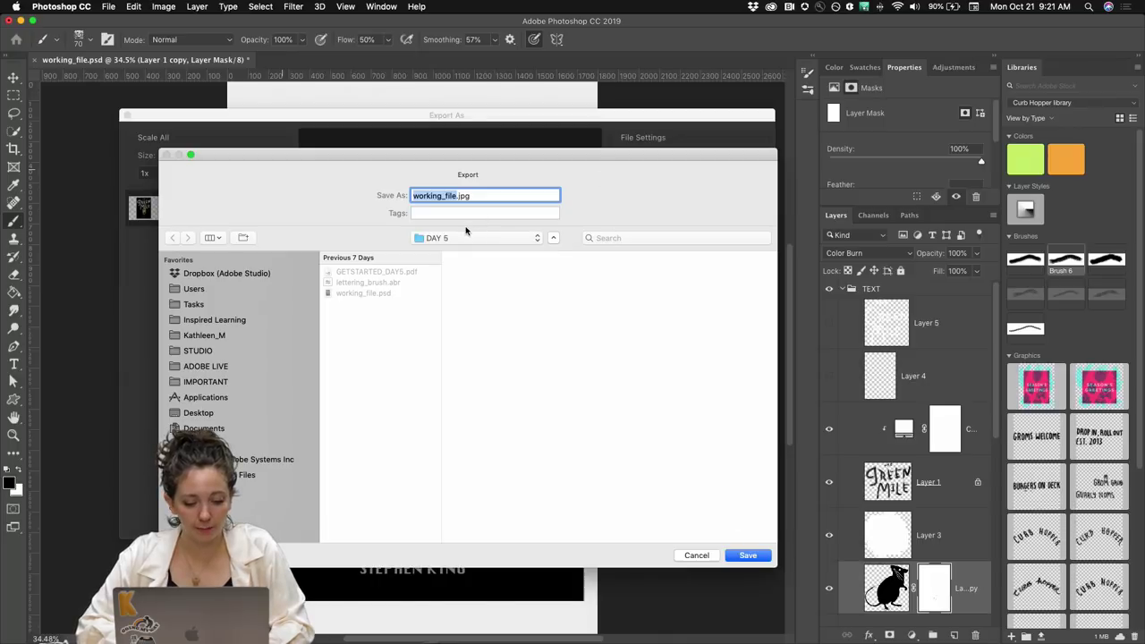
key(BackSpace)
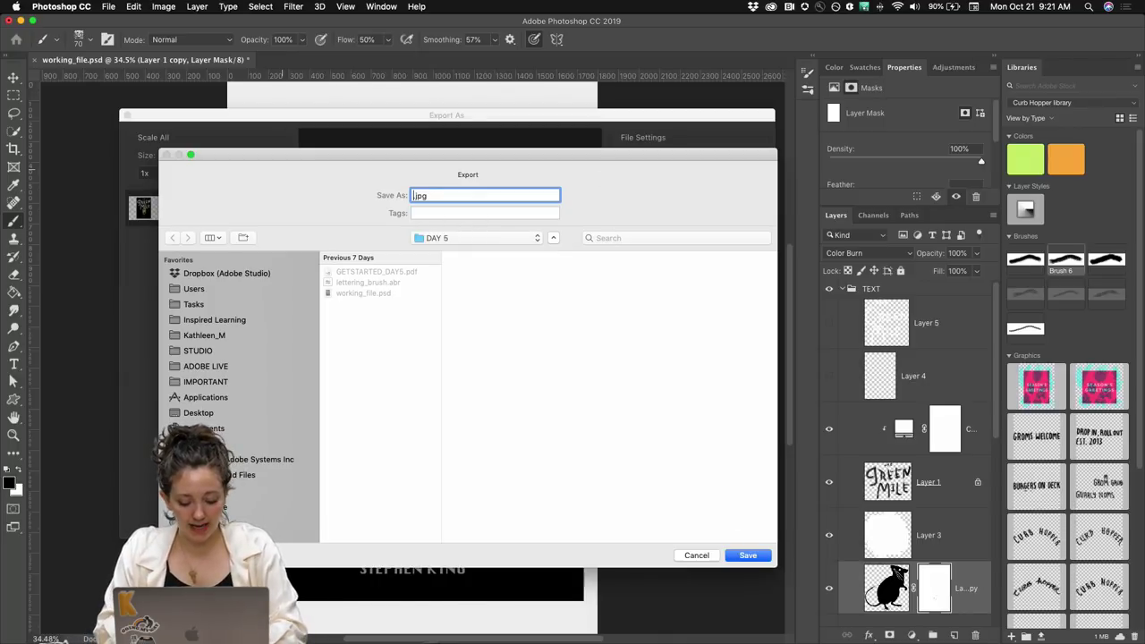
text(GREENMILE)
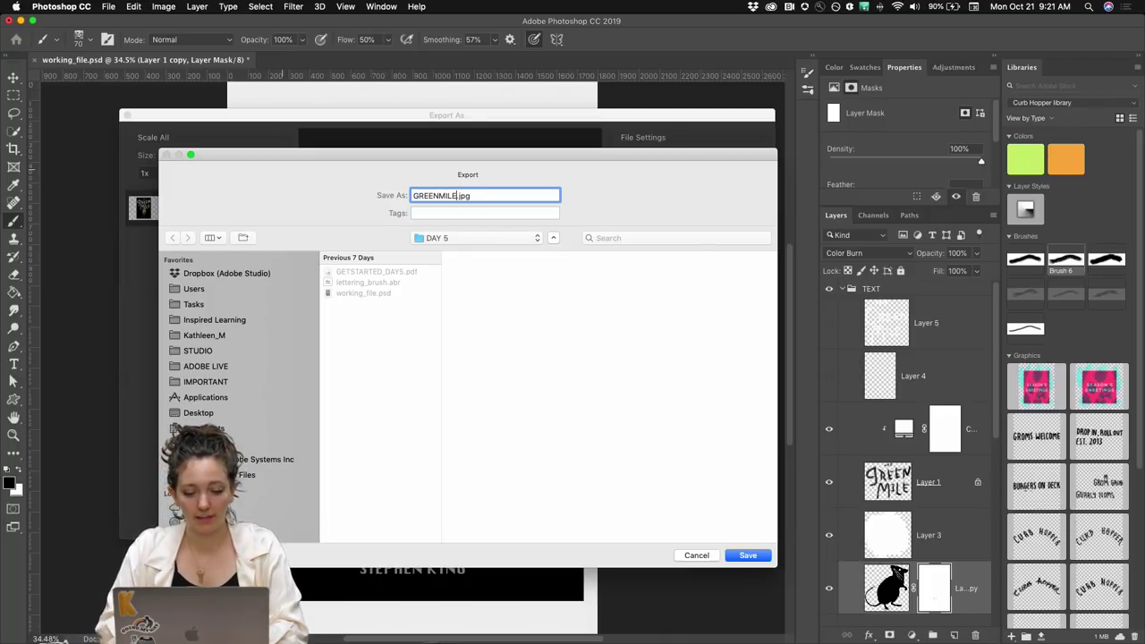
click(748, 556)
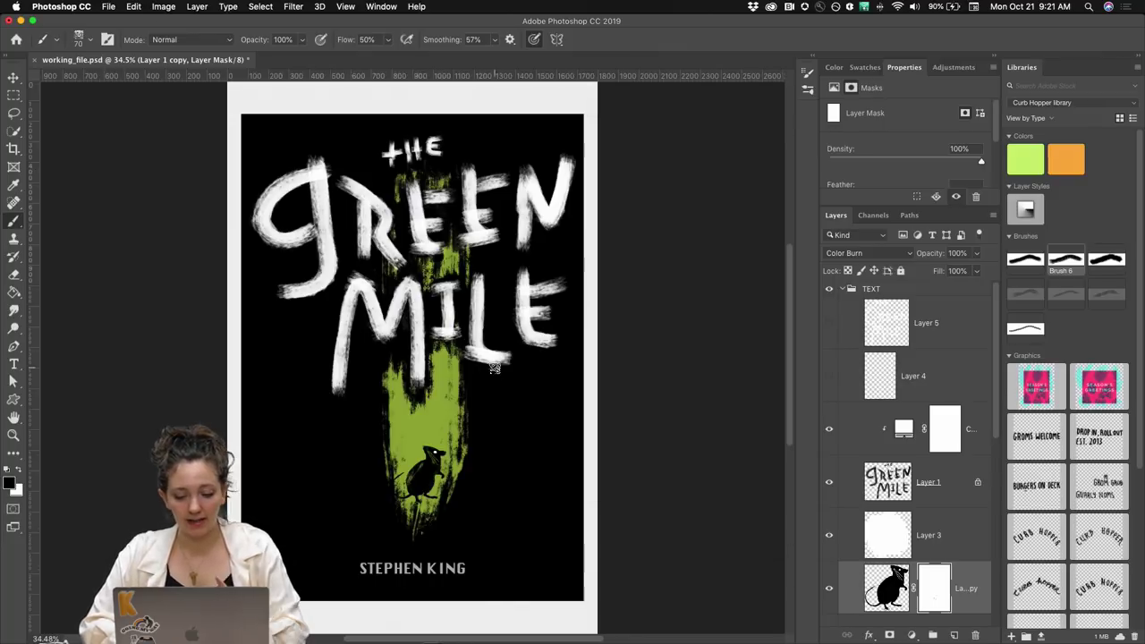
- Reopen Export As and try a 900 px canvas width, then restore 1800 × 2700
click(139, 7)
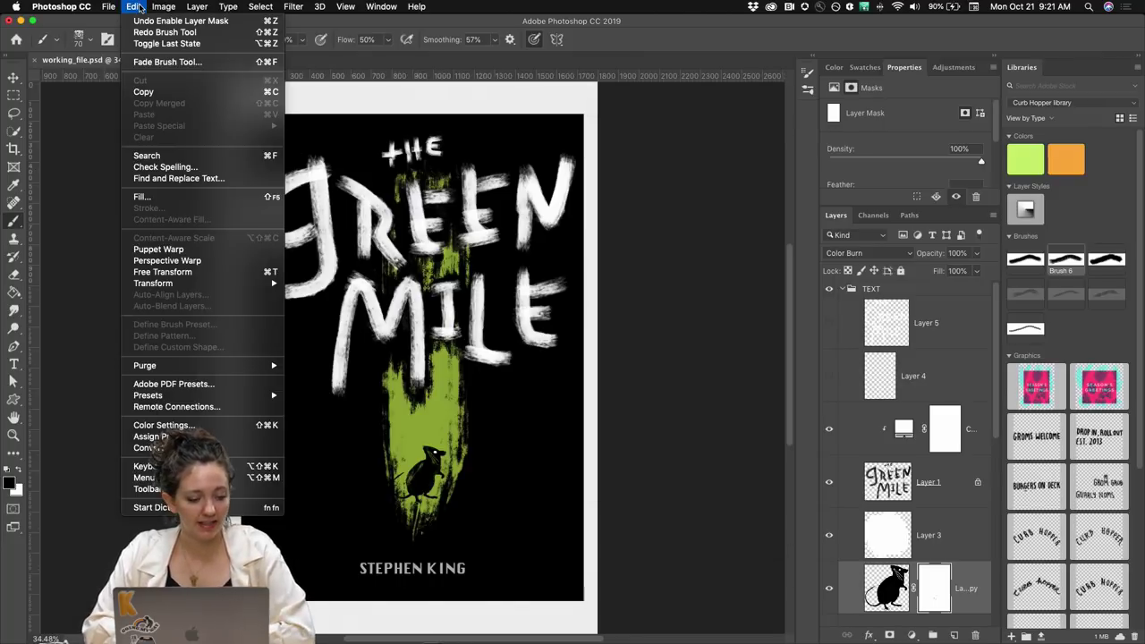
click(109, 6)
mouse_move(224, 160)
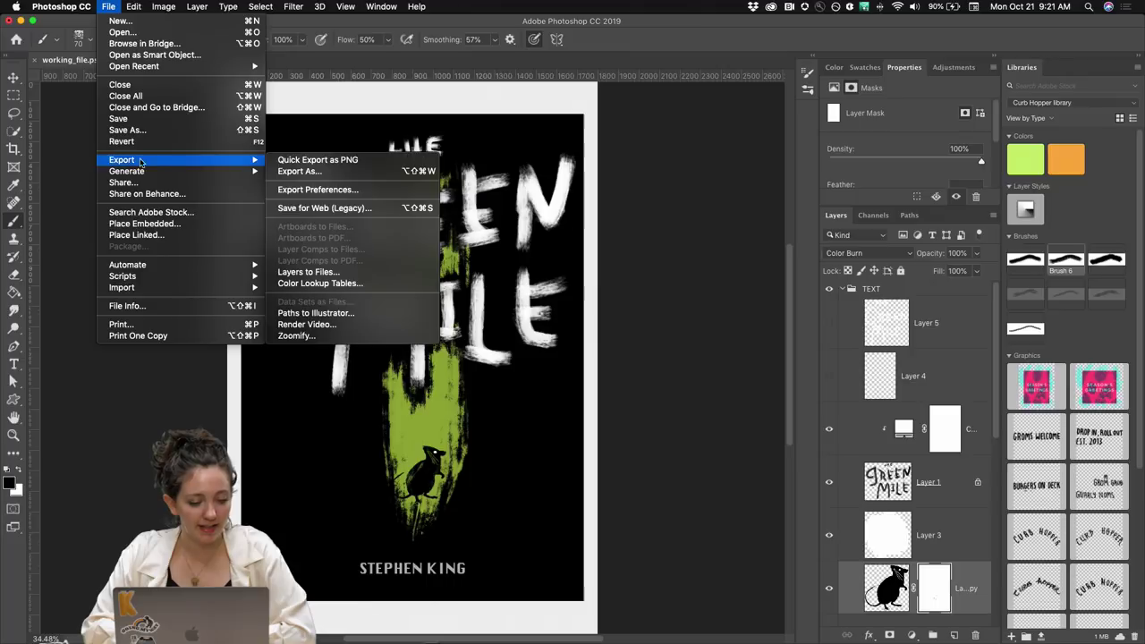
click(280, 171)
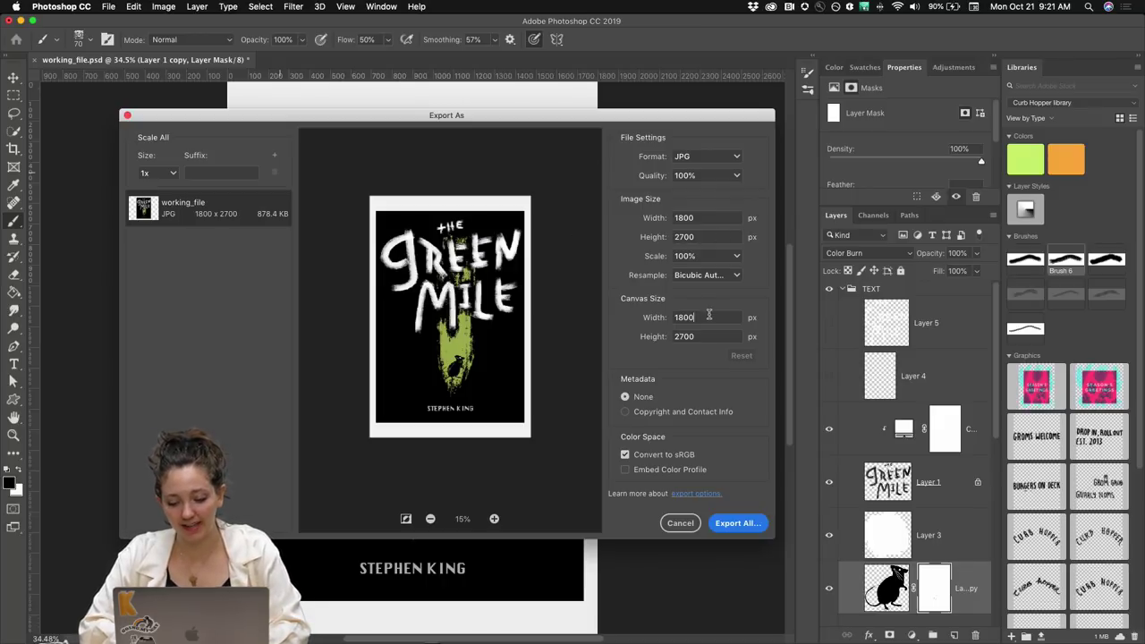
double_click(708, 314)
text(900)
click(677, 332)
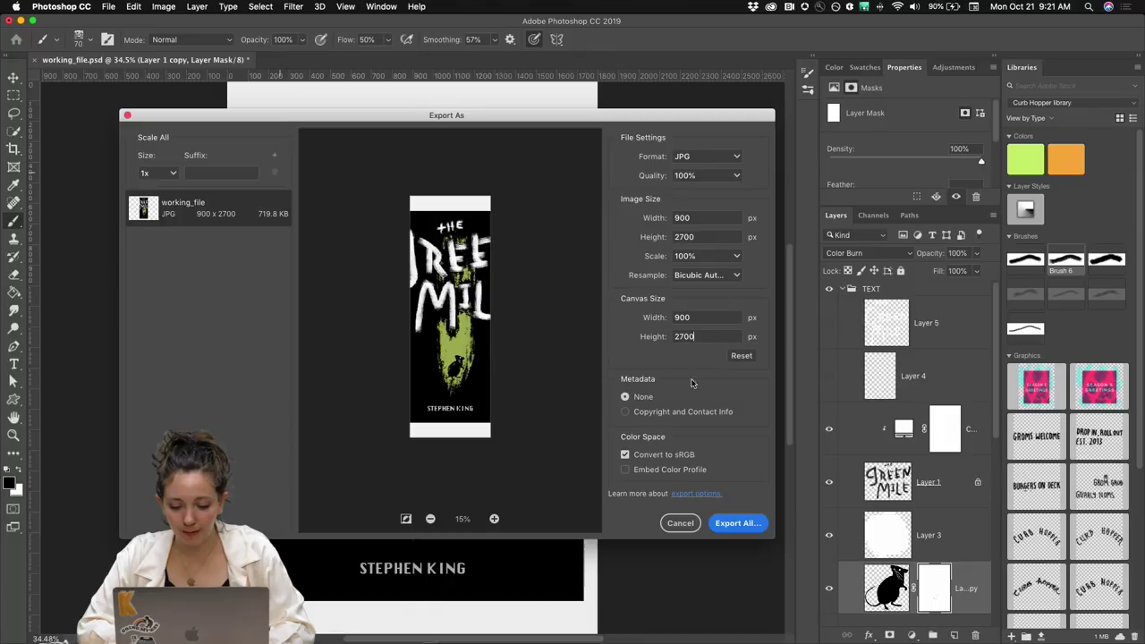
click(739, 356)
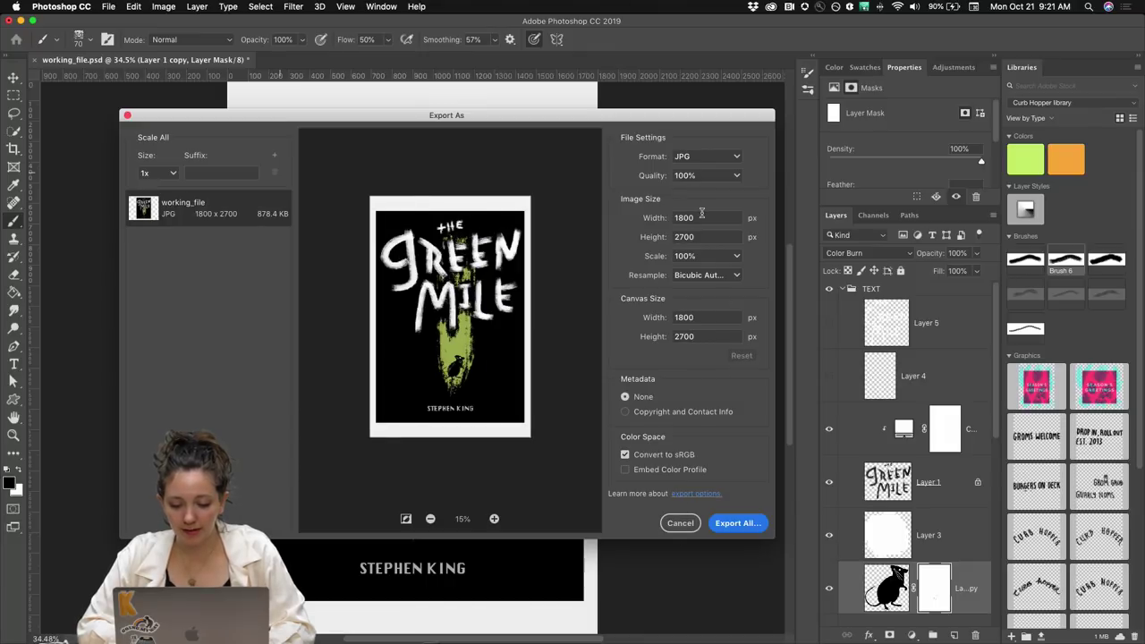
- Set the image width to 900 (900 × 1350) and export, replacing GREENMILE.jpg
double_click(704, 218)
text(900)
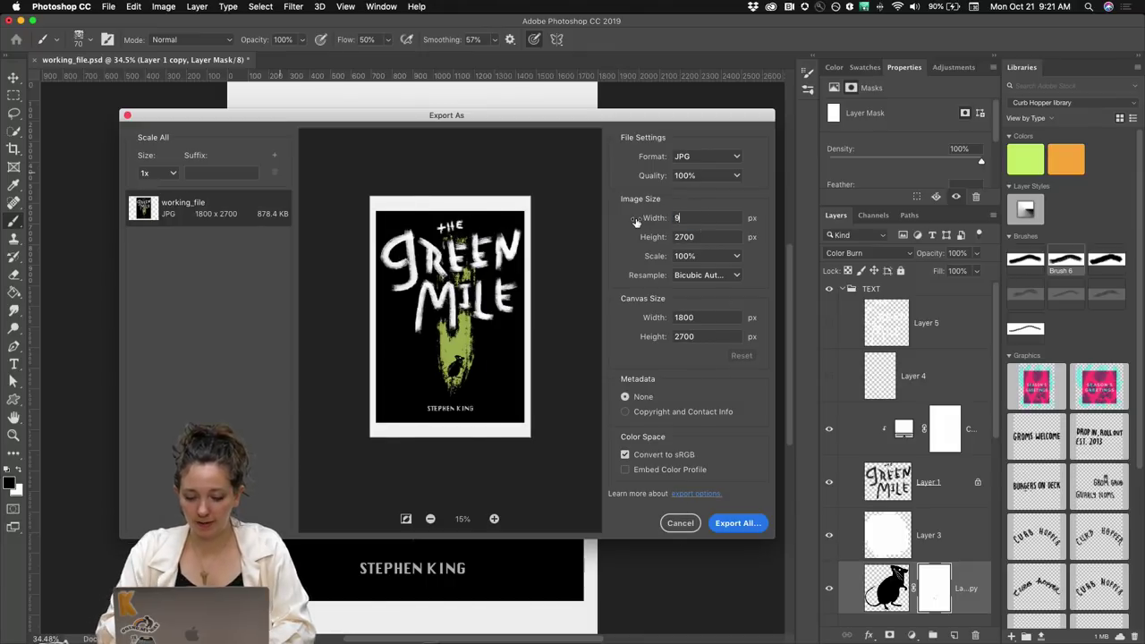
click(738, 524)
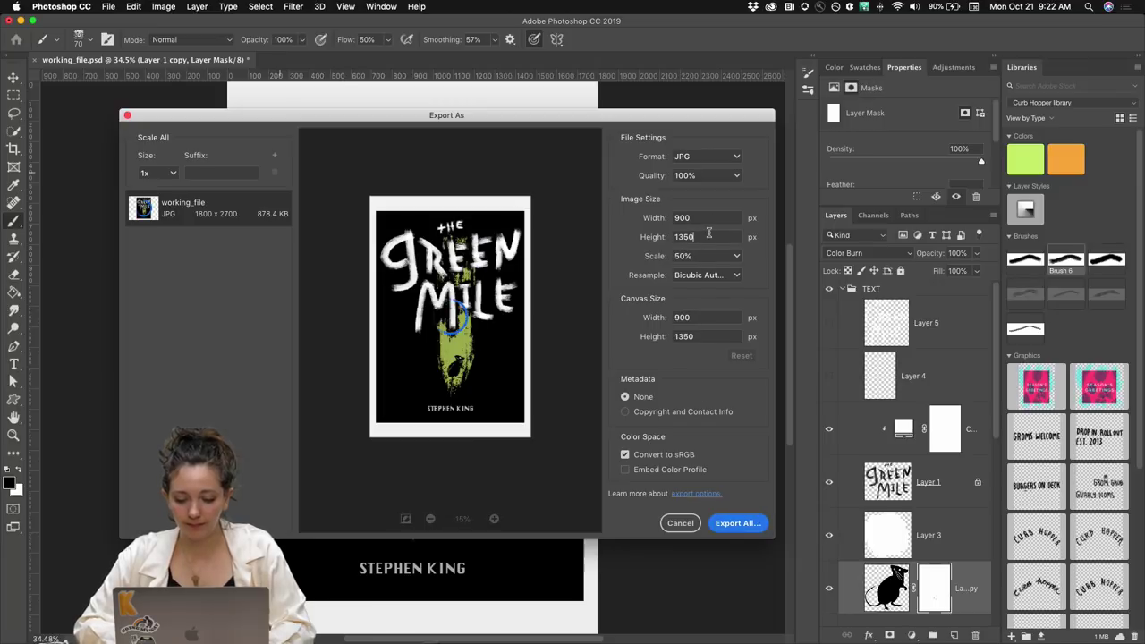
click(739, 524)
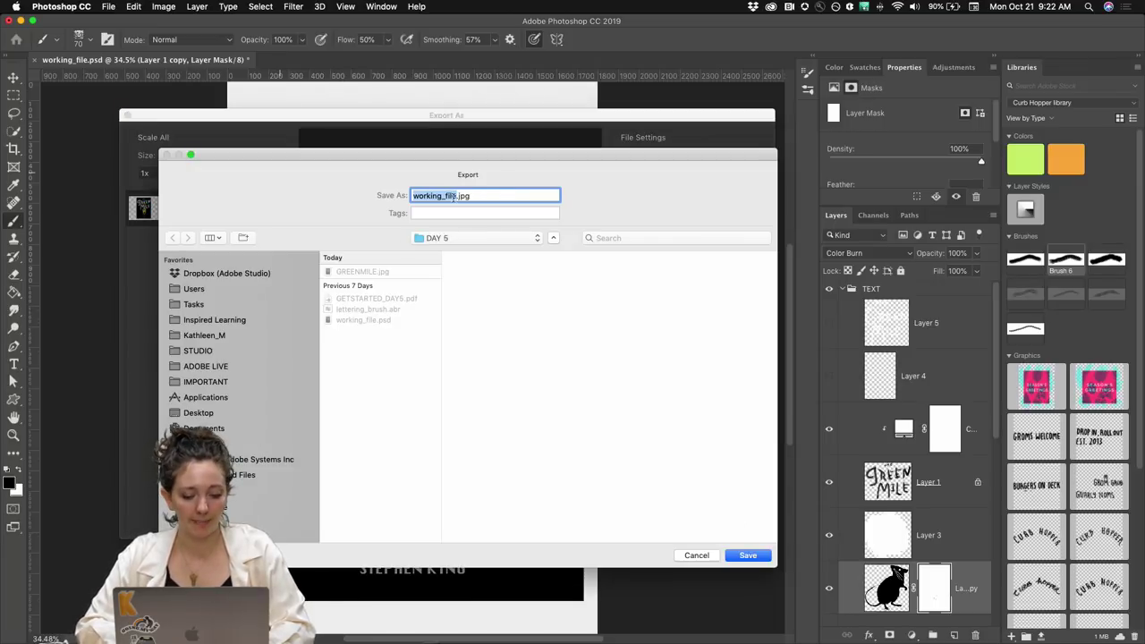
click(367, 285)
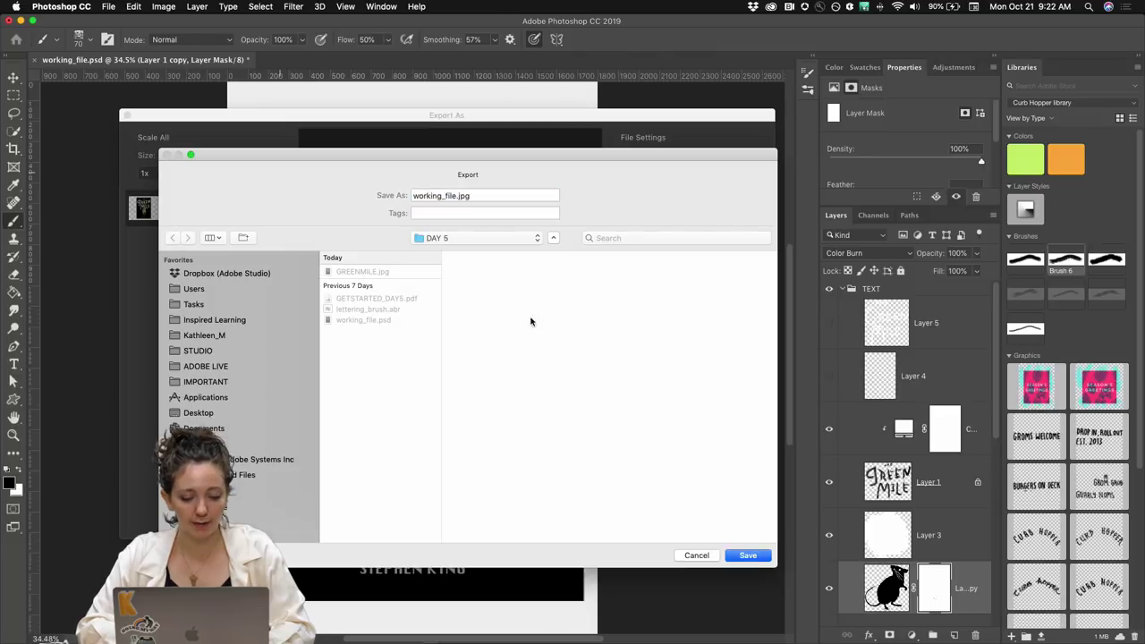
click(356, 273)
click(748, 555)
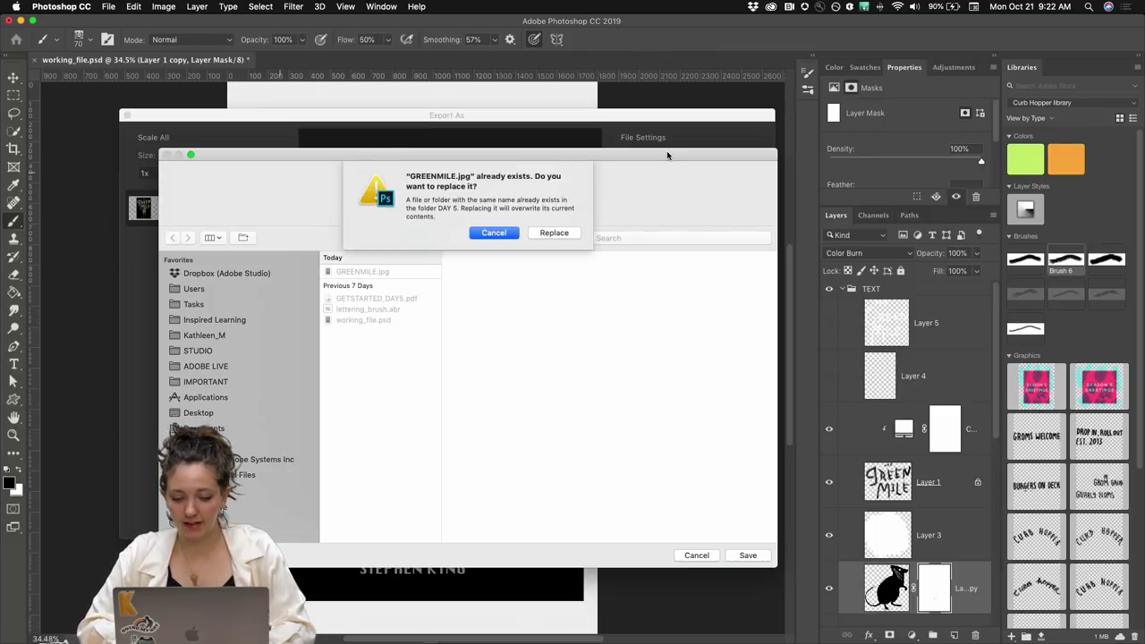
click(554, 232)
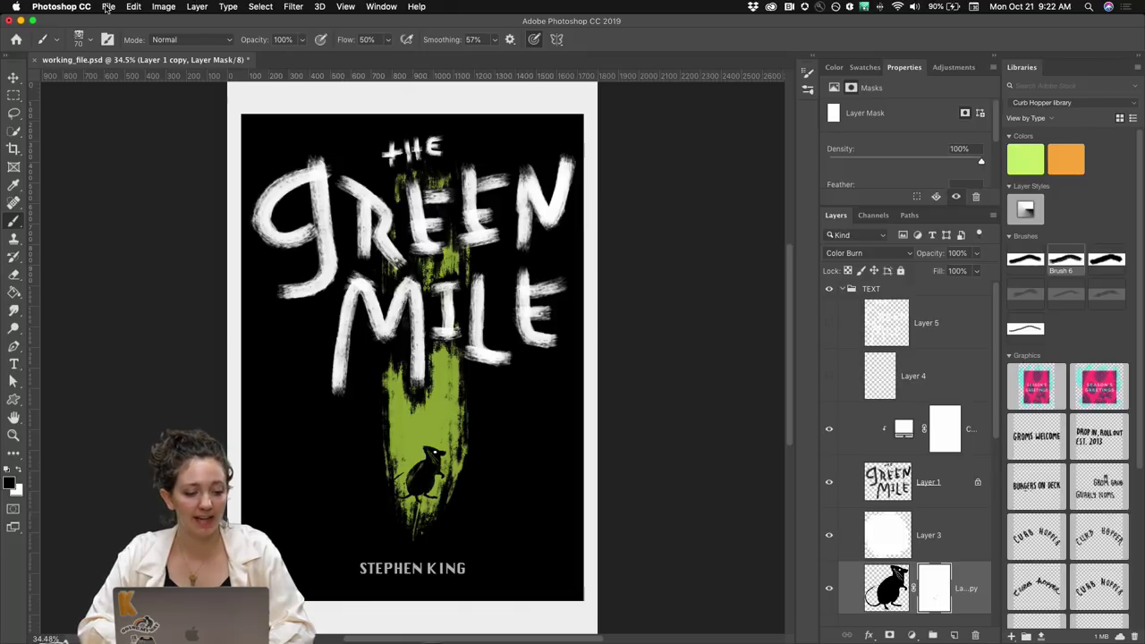
- Review Save As with the Photoshop format kept, then cancel without saving a copy
click(107, 7)
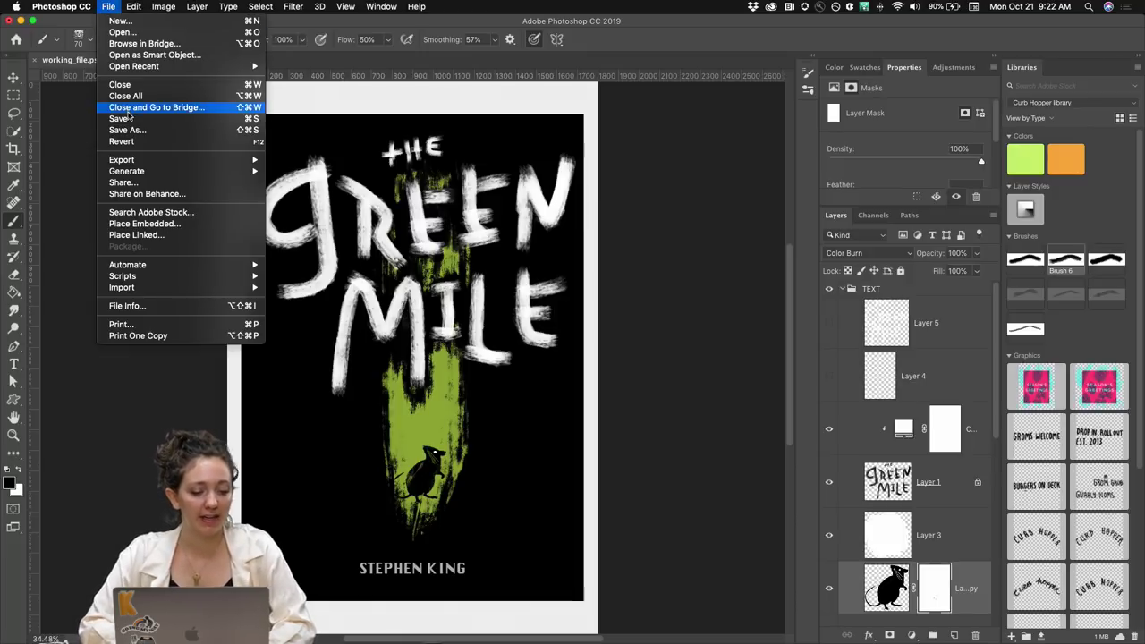
click(127, 130)
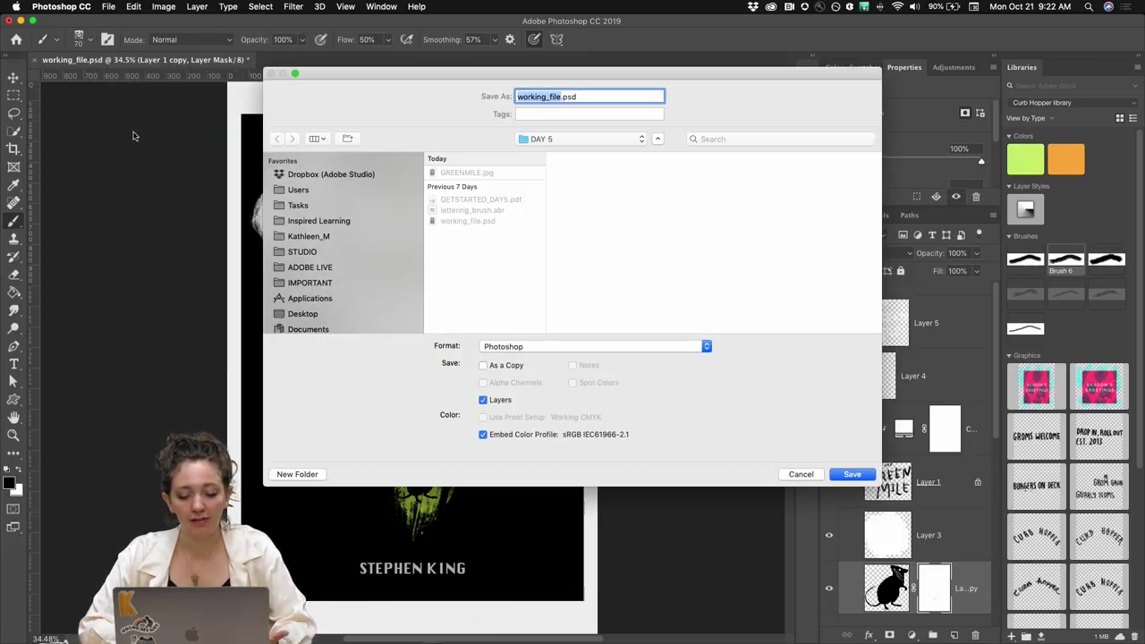
click(507, 344)
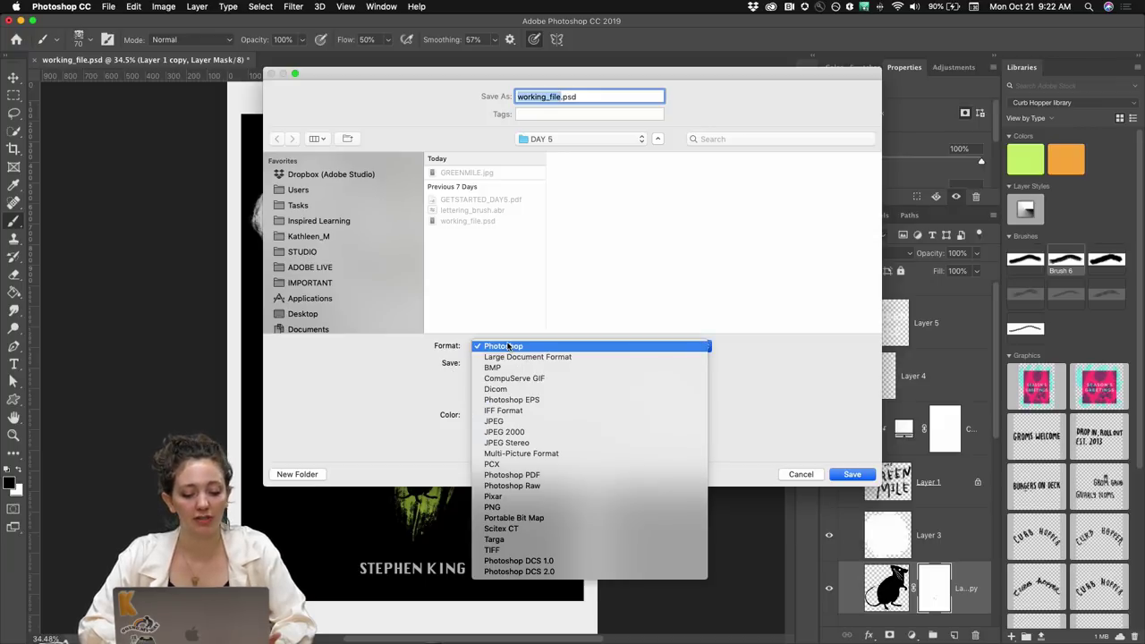
click(417, 381)
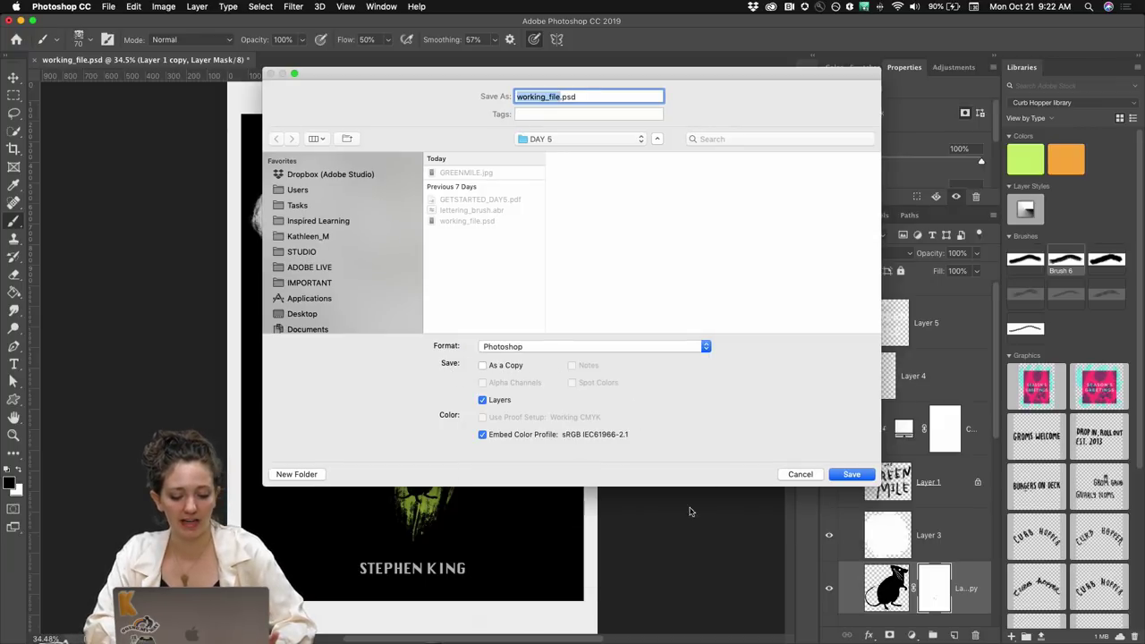
click(801, 478)
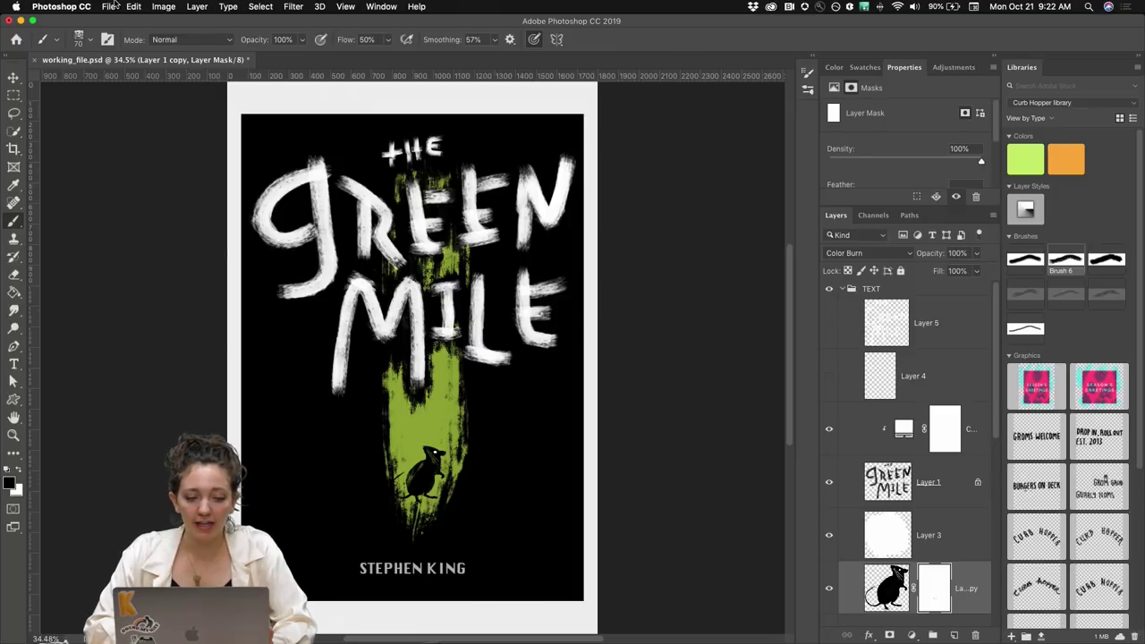
- Reopen Export As, keep the export size at 1x, and cancel the dialog
click(108, 6)
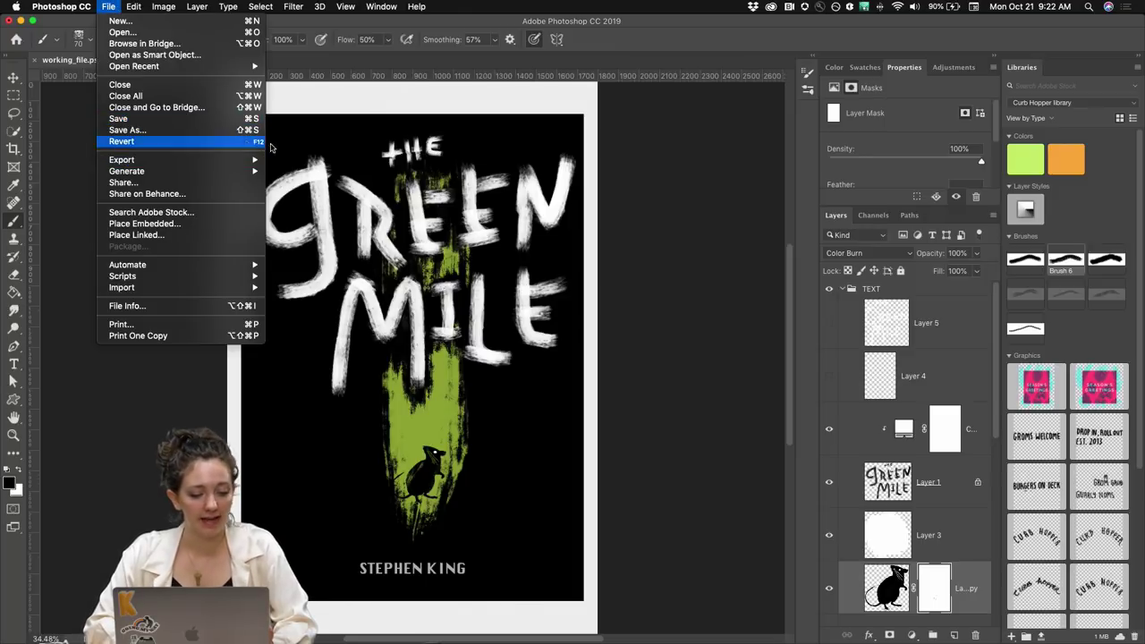
mouse_move(252, 165)
click(288, 171)
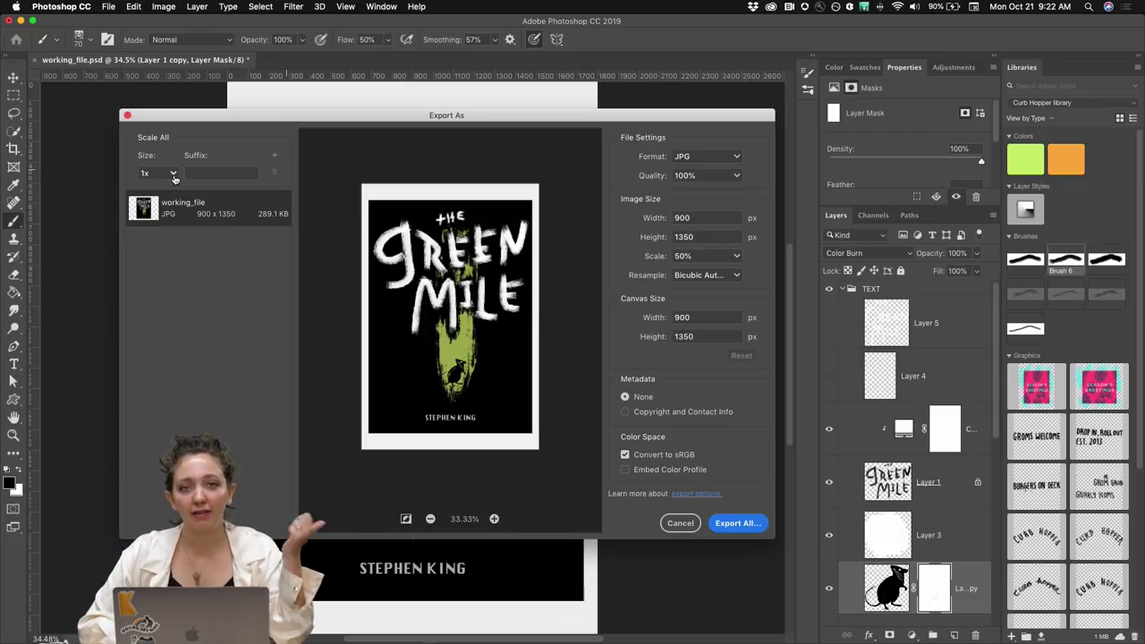
click(172, 175)
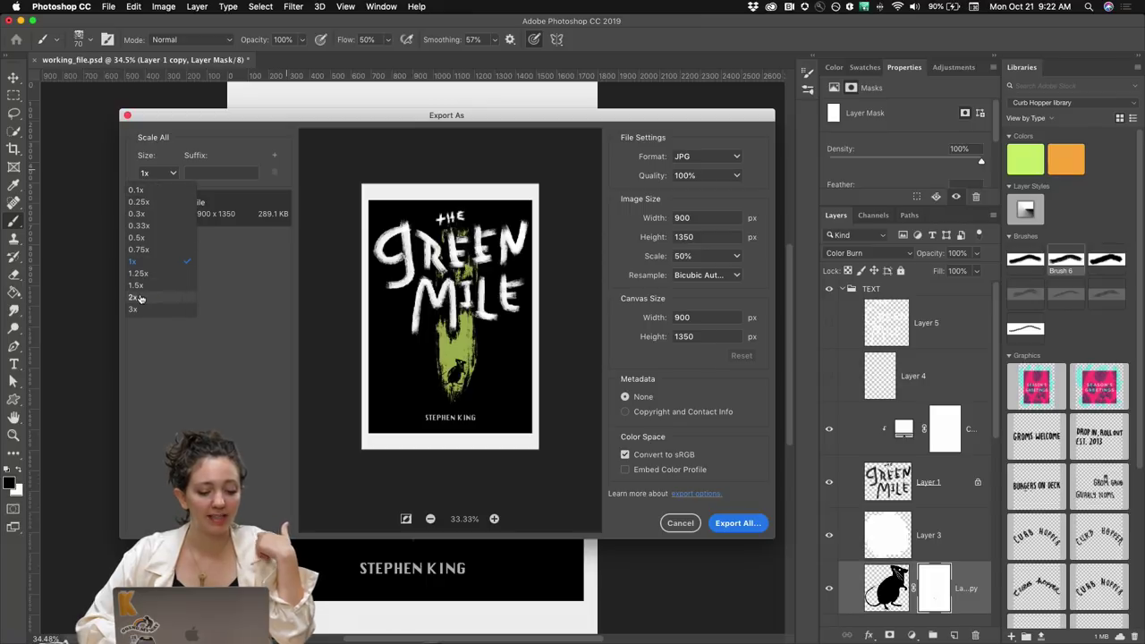
click(199, 136)
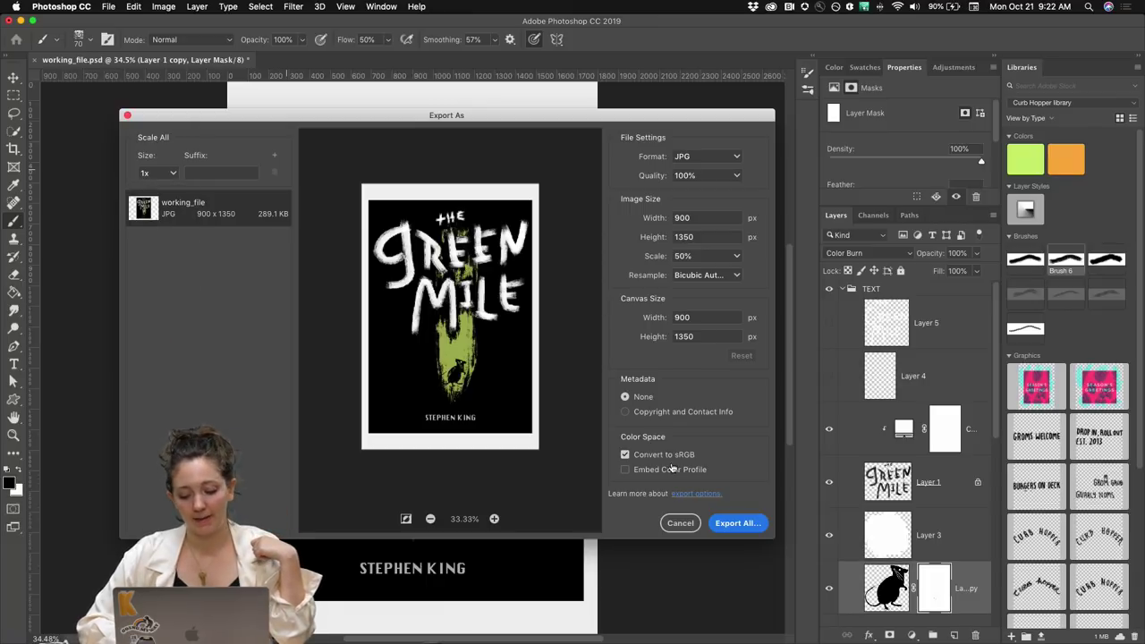
click(680, 523)
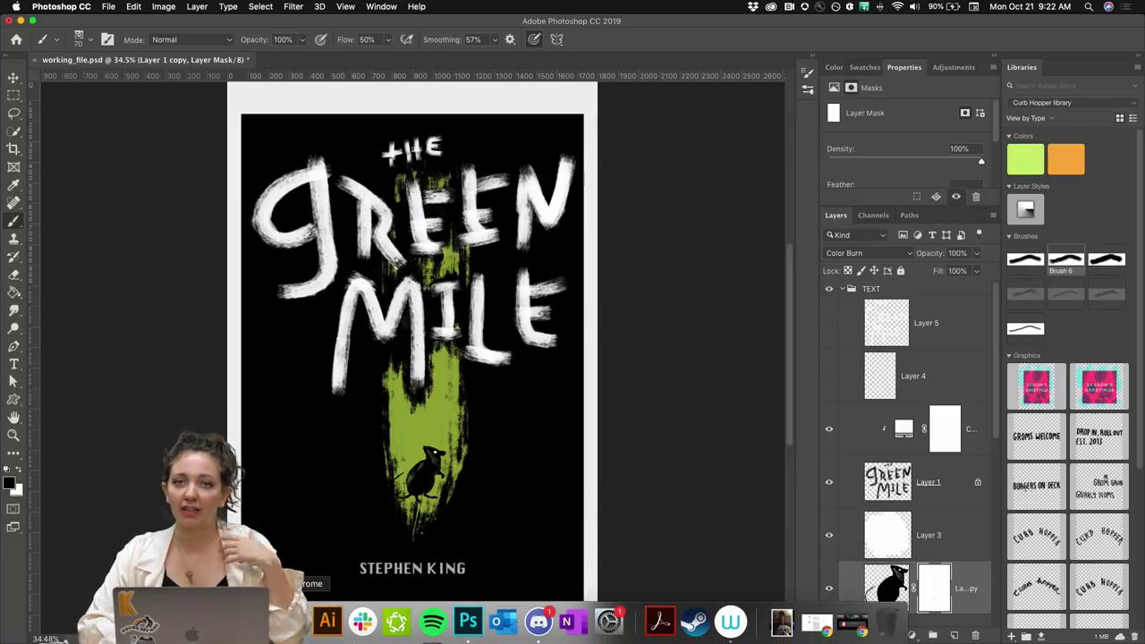
- Restore Chrome and check the Daily Creative Challenge and project editor tabs
click(292, 621)
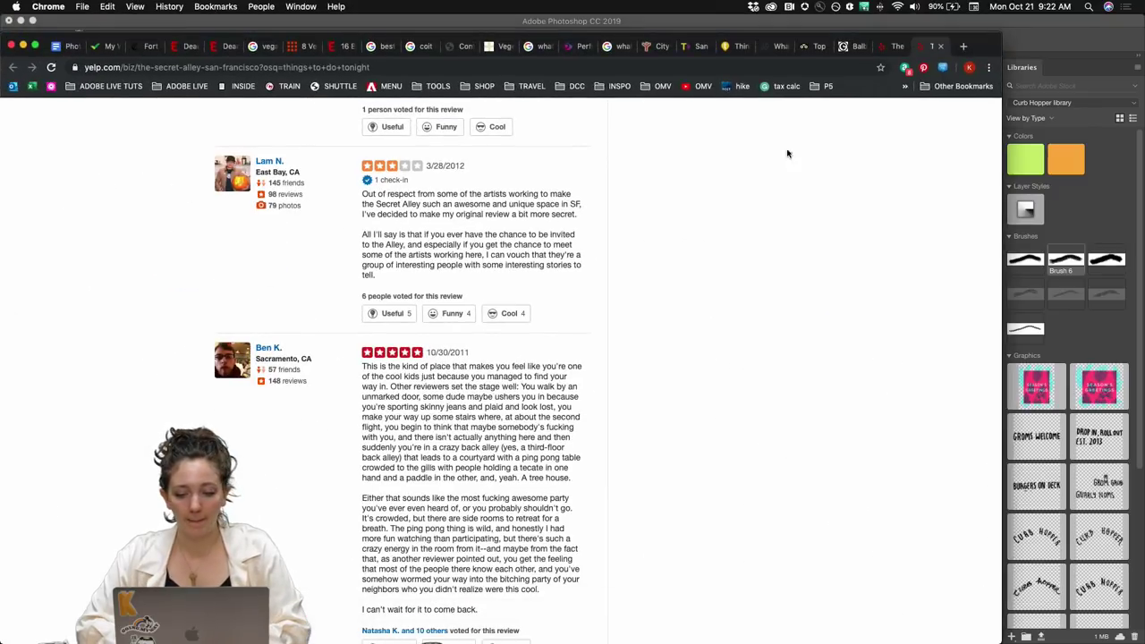
click(727, 621)
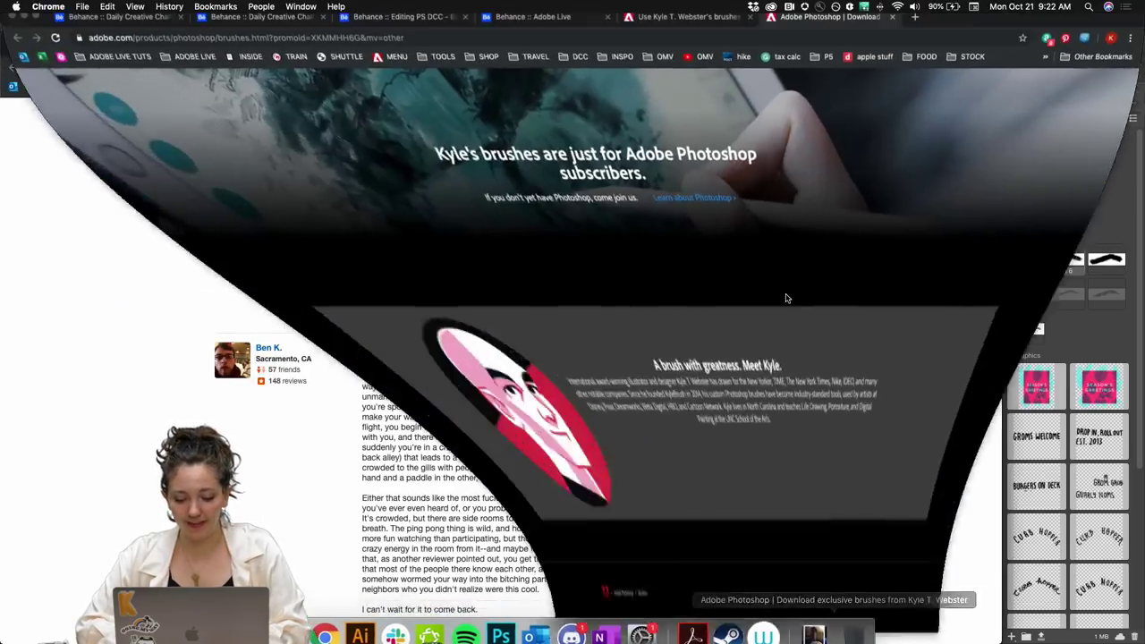
click(265, 32)
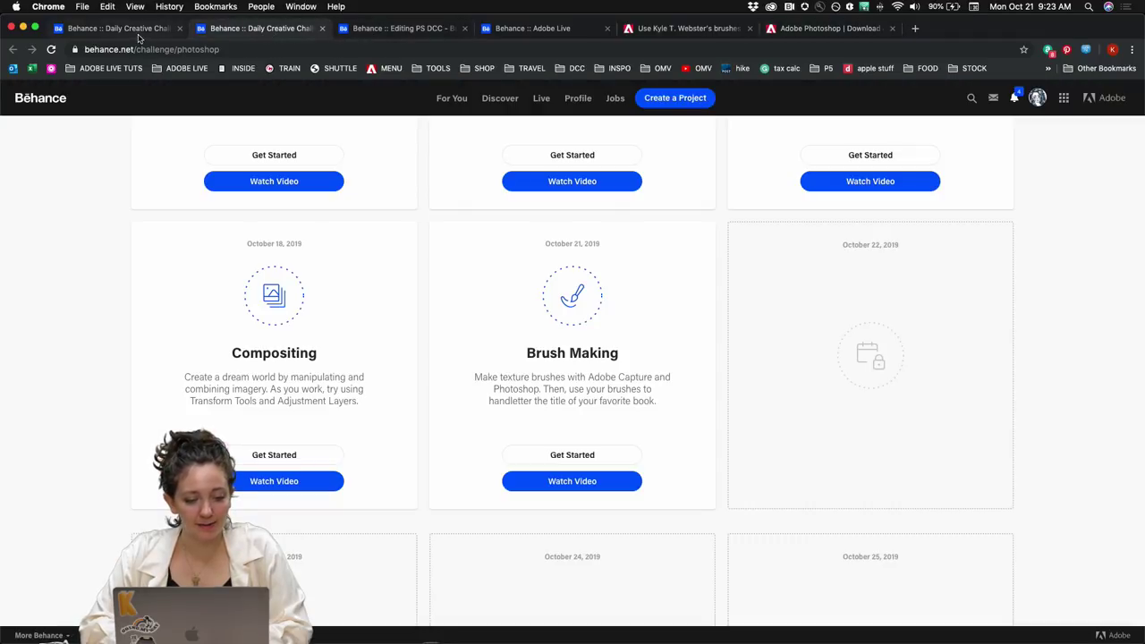
scroll(223, 264, up, 10)
click(404, 32)
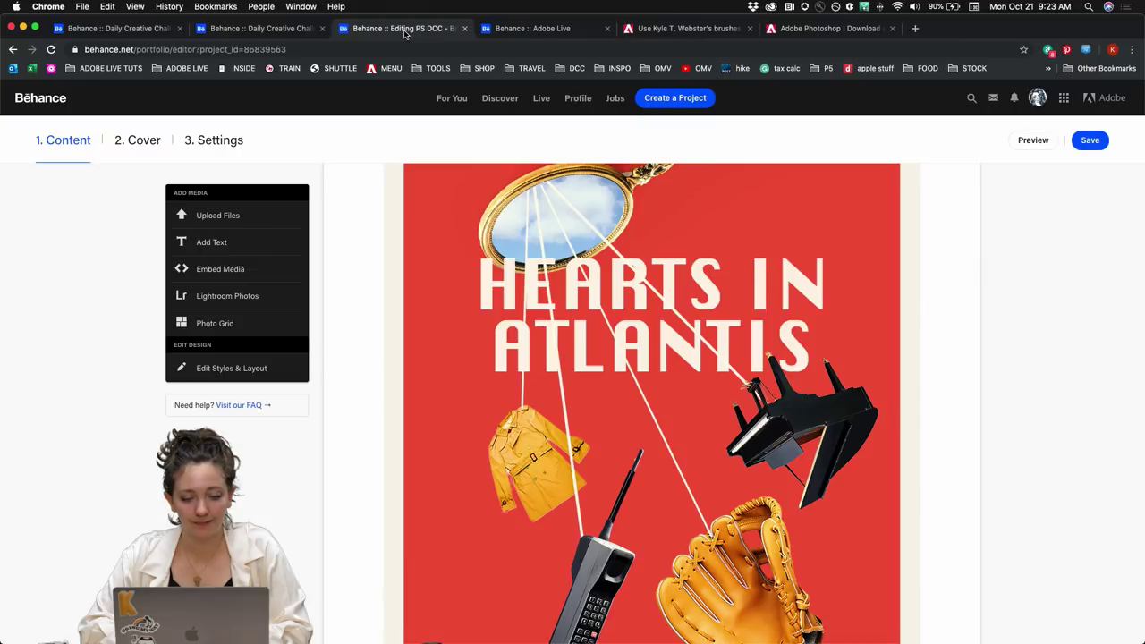
scroll(652, 403, up, 6)
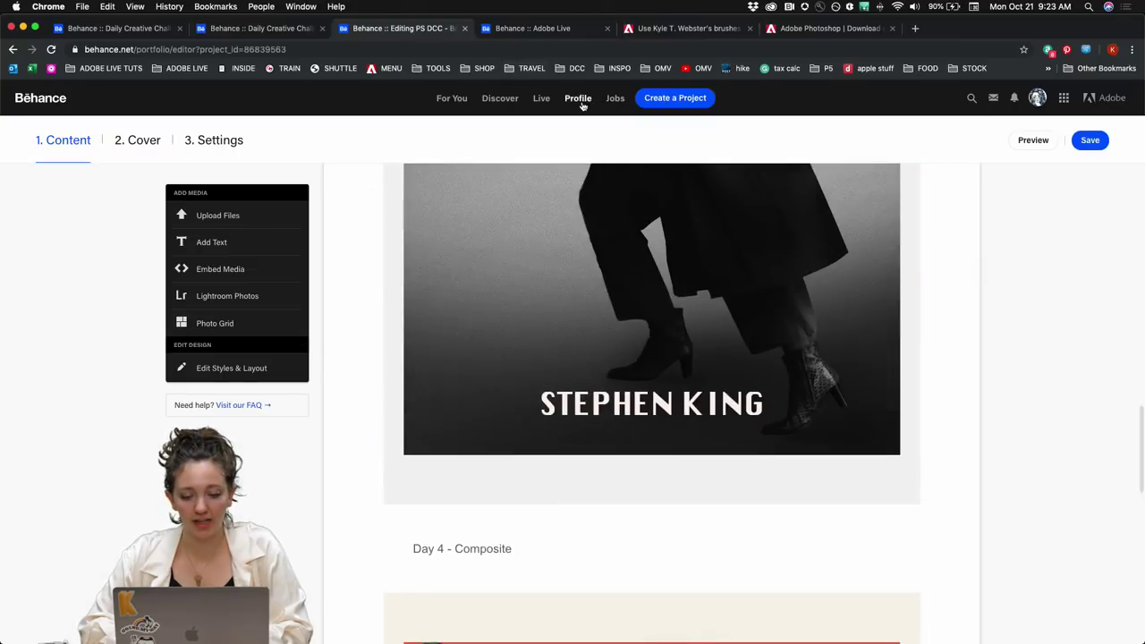
- From the profile, edit the book cover redesign project and scroll to its end
click(580, 101)
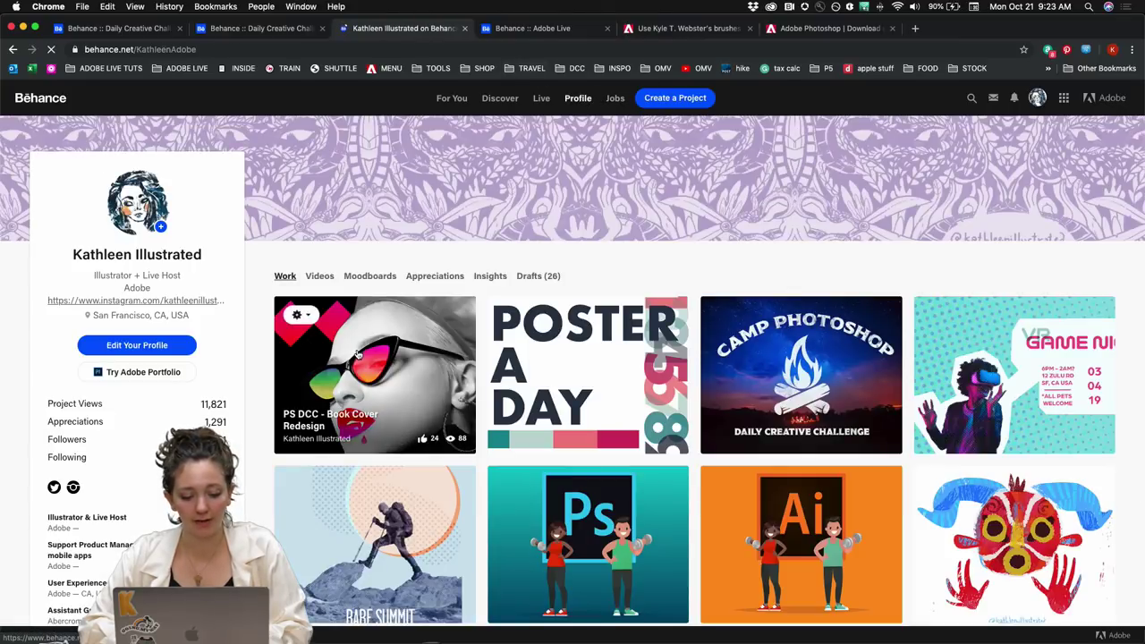
click(298, 315)
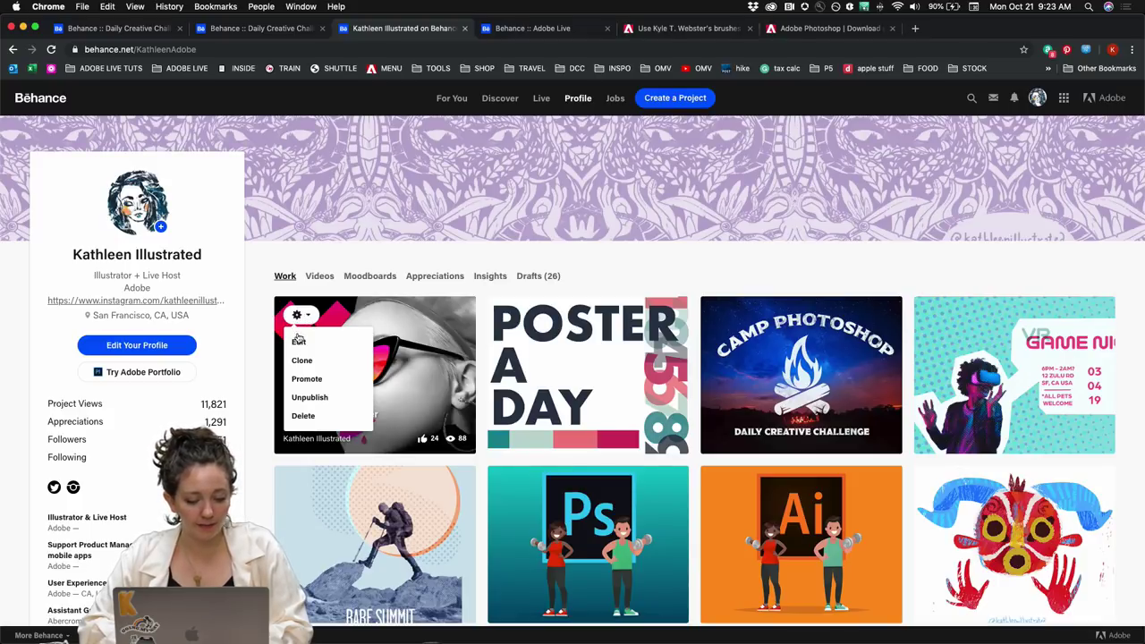
click(299, 343)
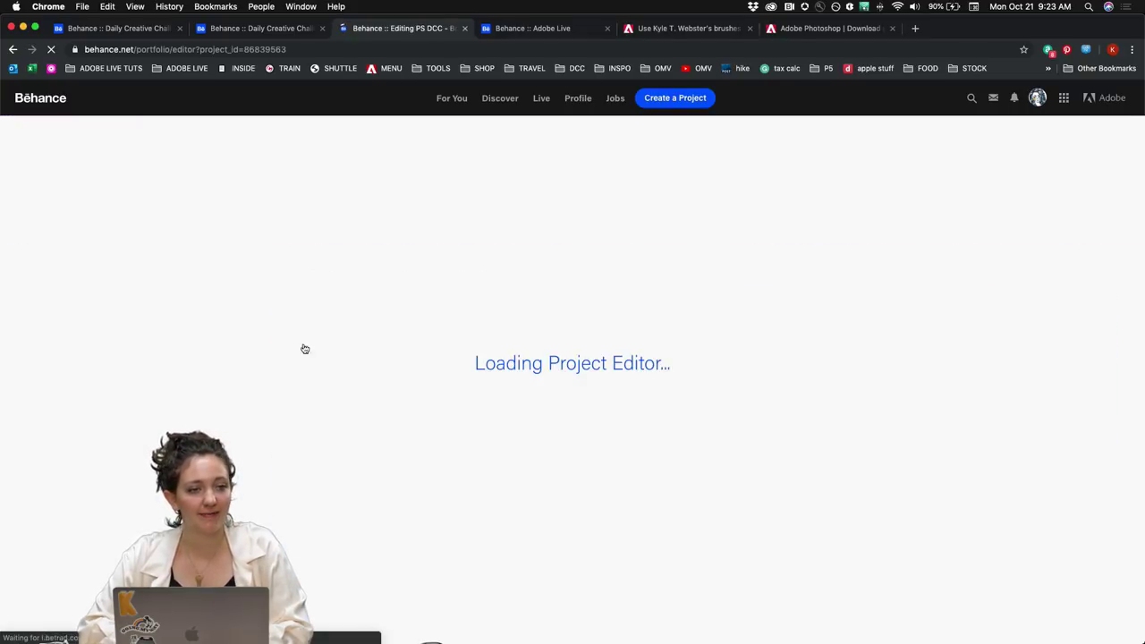
scroll(454, 442, down, 15)
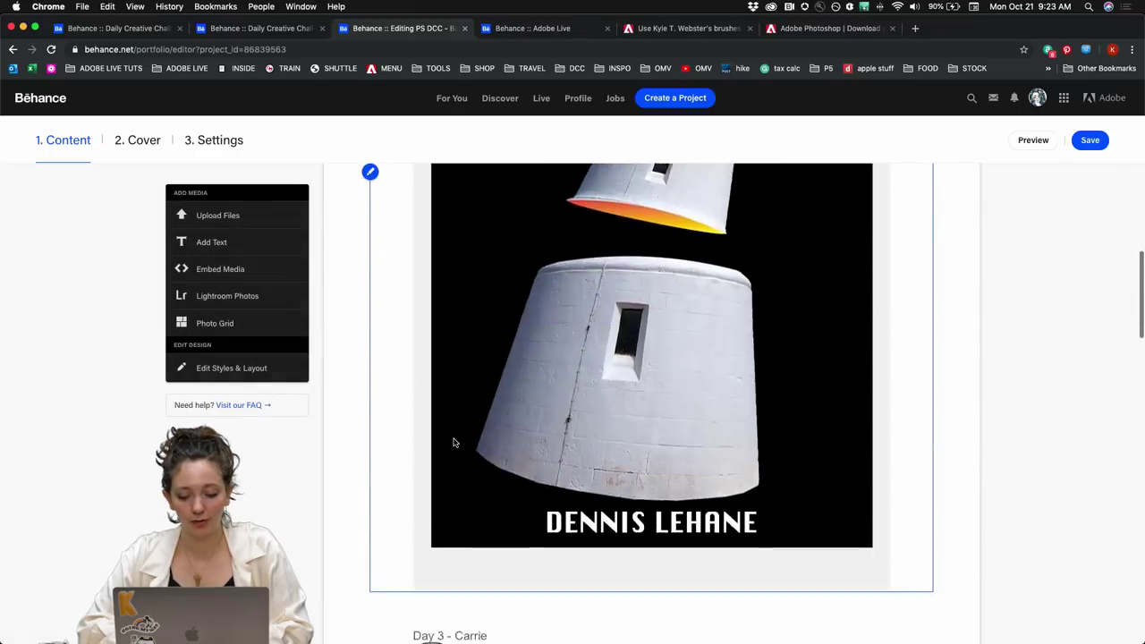
scroll(454, 442, down, 10)
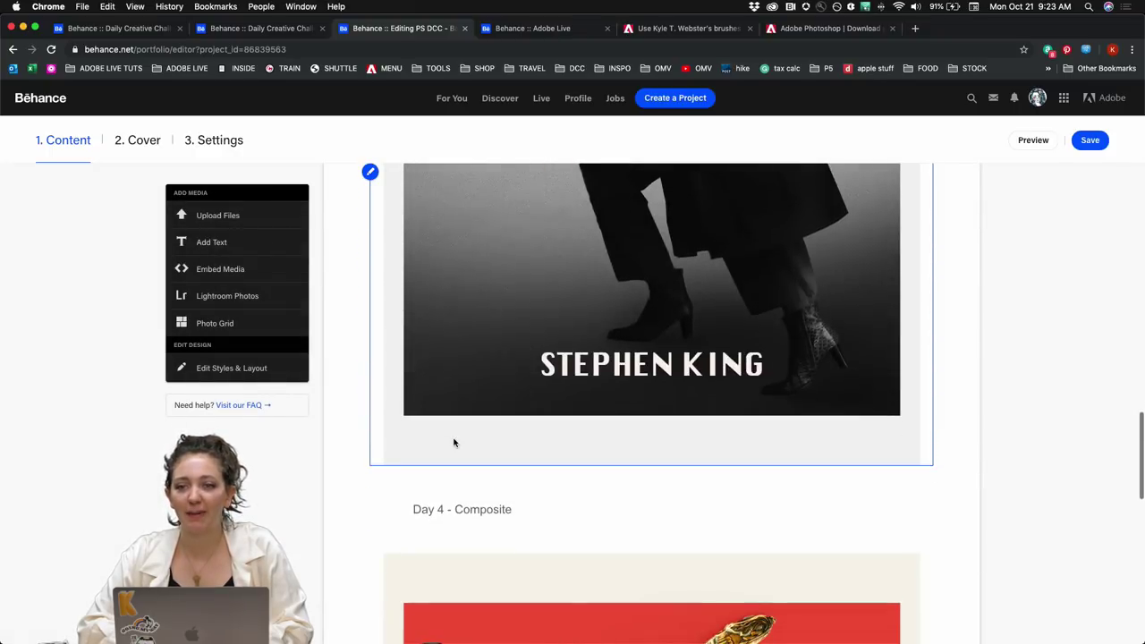
scroll(453, 442, up, 20)
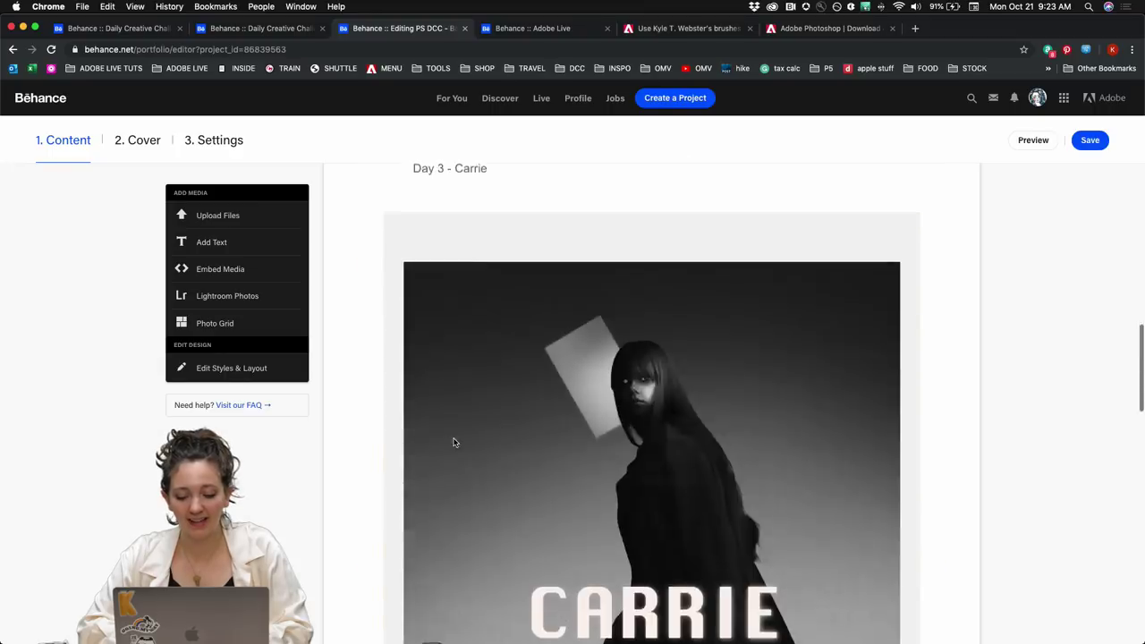
scroll(454, 442, down, 20)
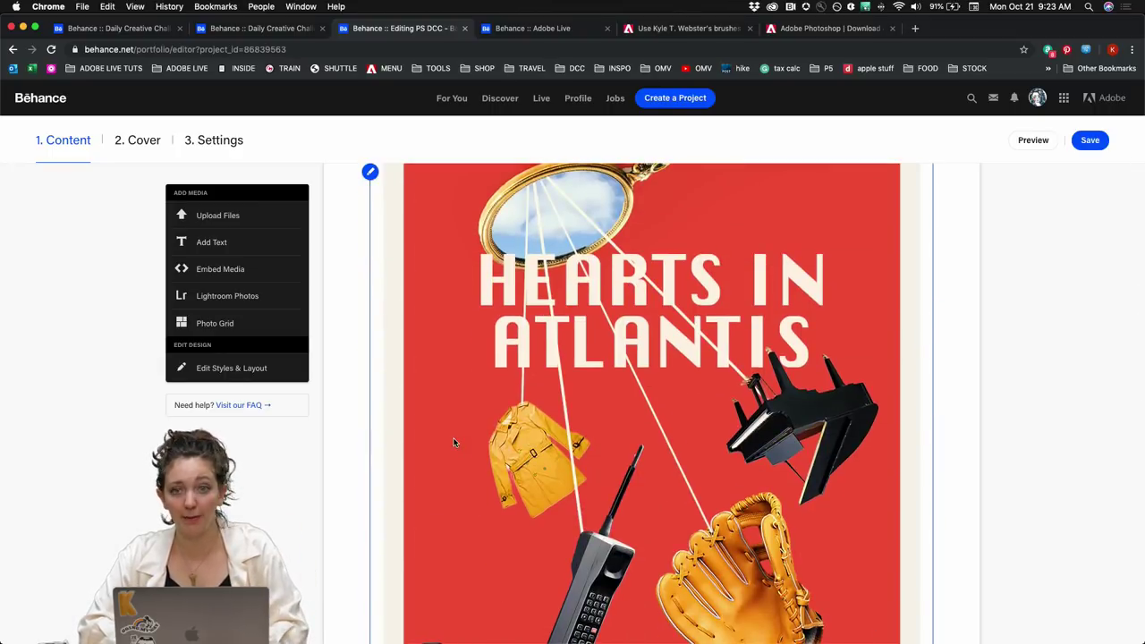
scroll(464, 451, down, 5)
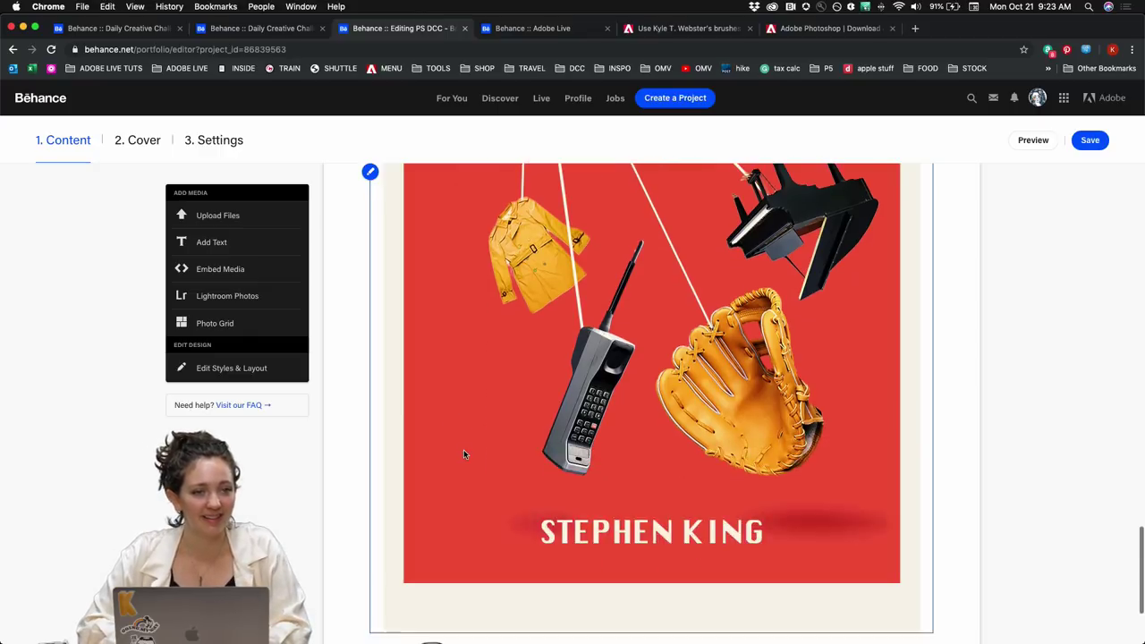
- Add a text block below the last poster reading 'Day 5 - Brush making'
mouse_move(583, 542)
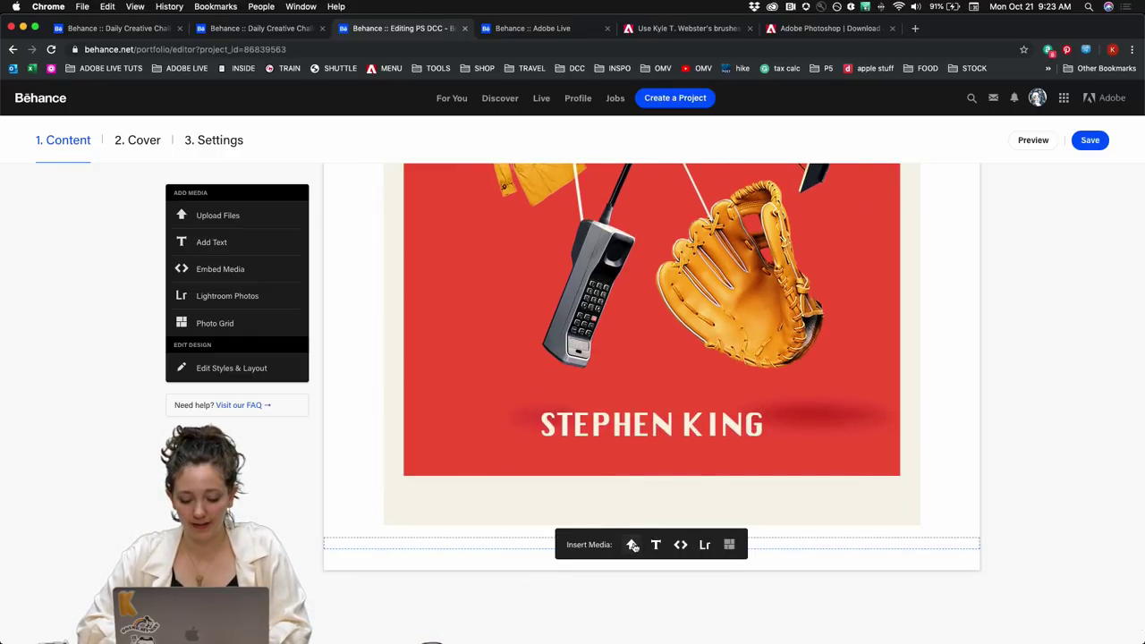
click(655, 544)
text(Day)
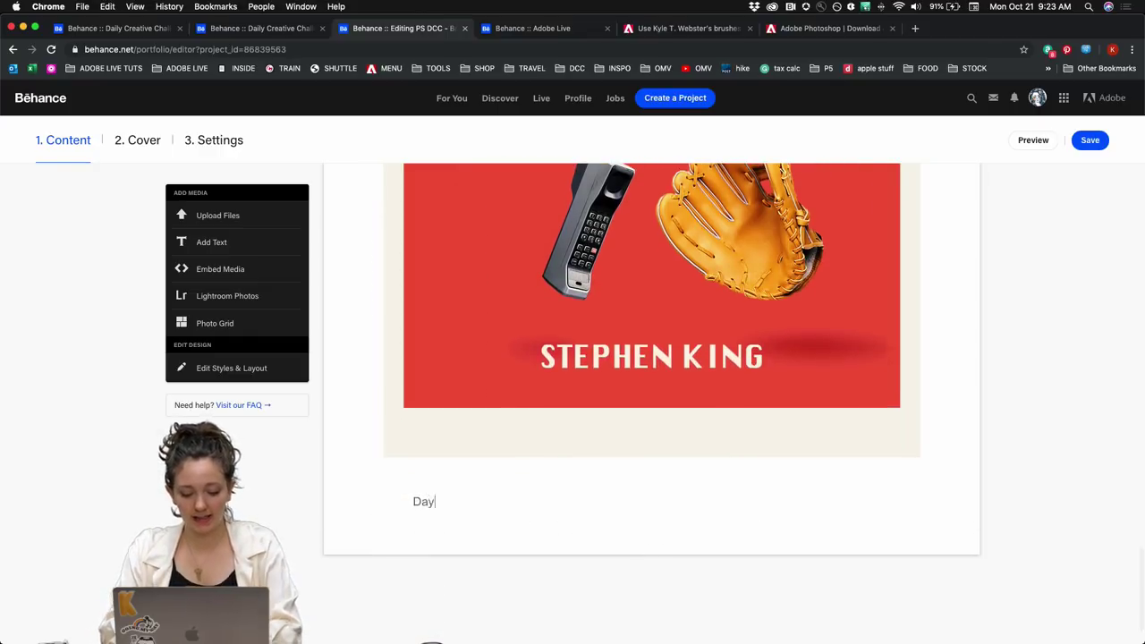
text( 5 - Brush making)
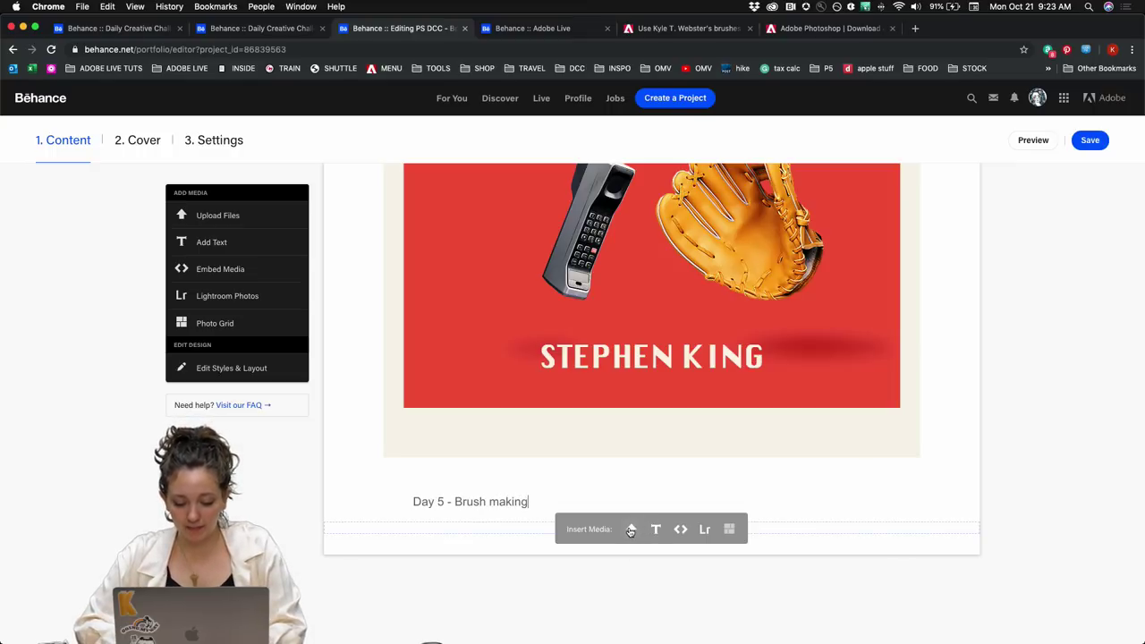
- Upload GREENMILE.jpg from OCTOBER > DAY 5 below the caption
click(629, 527)
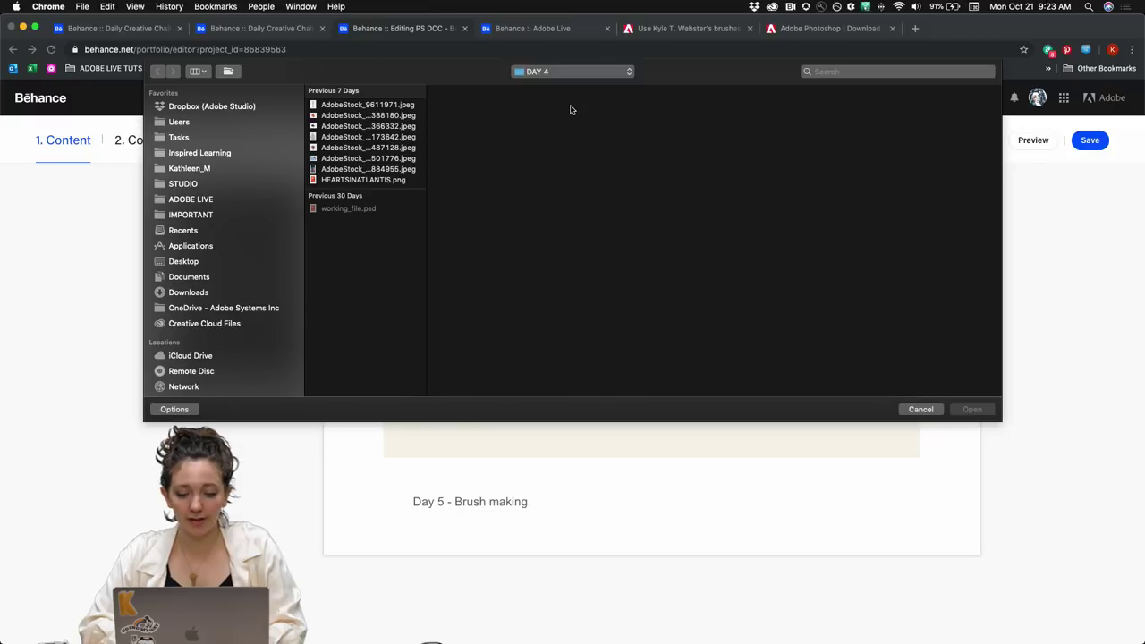
click(551, 72)
click(552, 84)
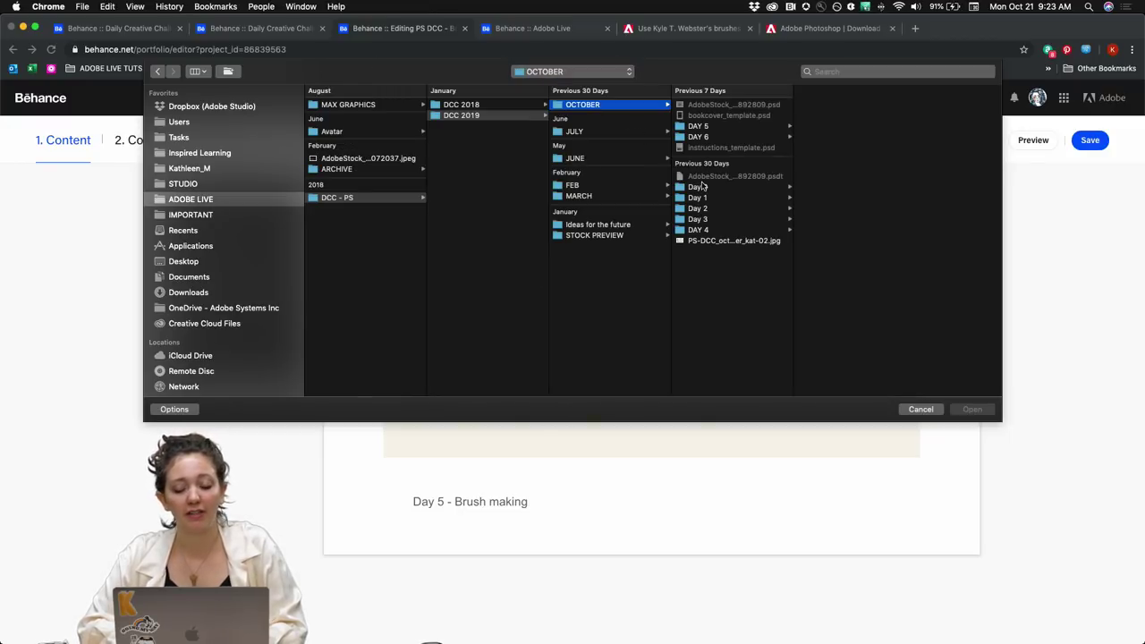
click(697, 126)
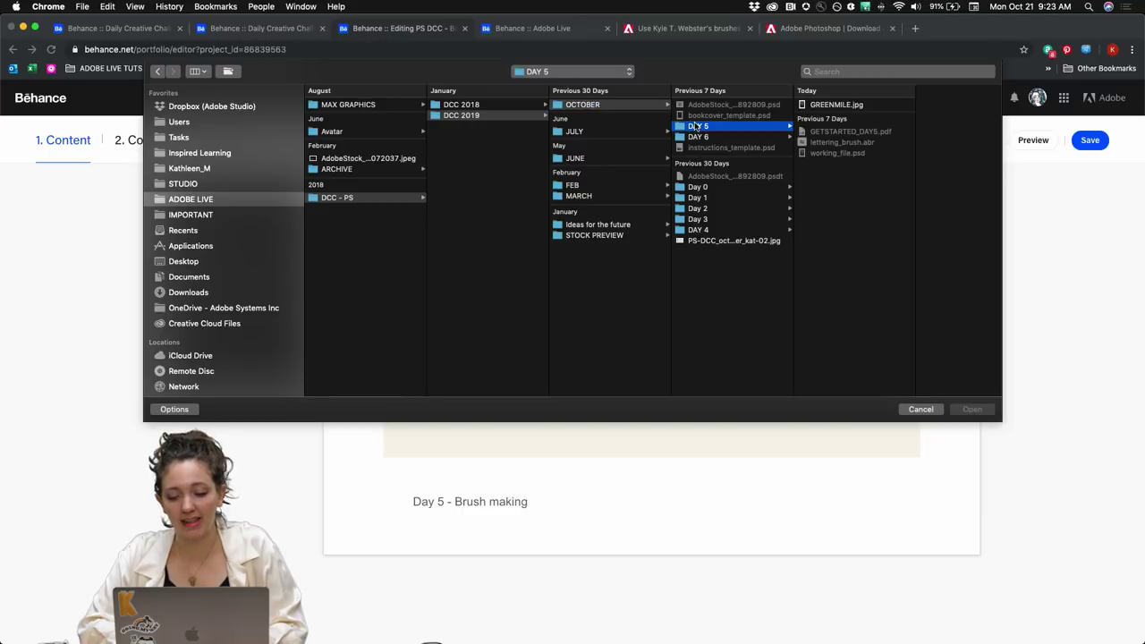
click(824, 105)
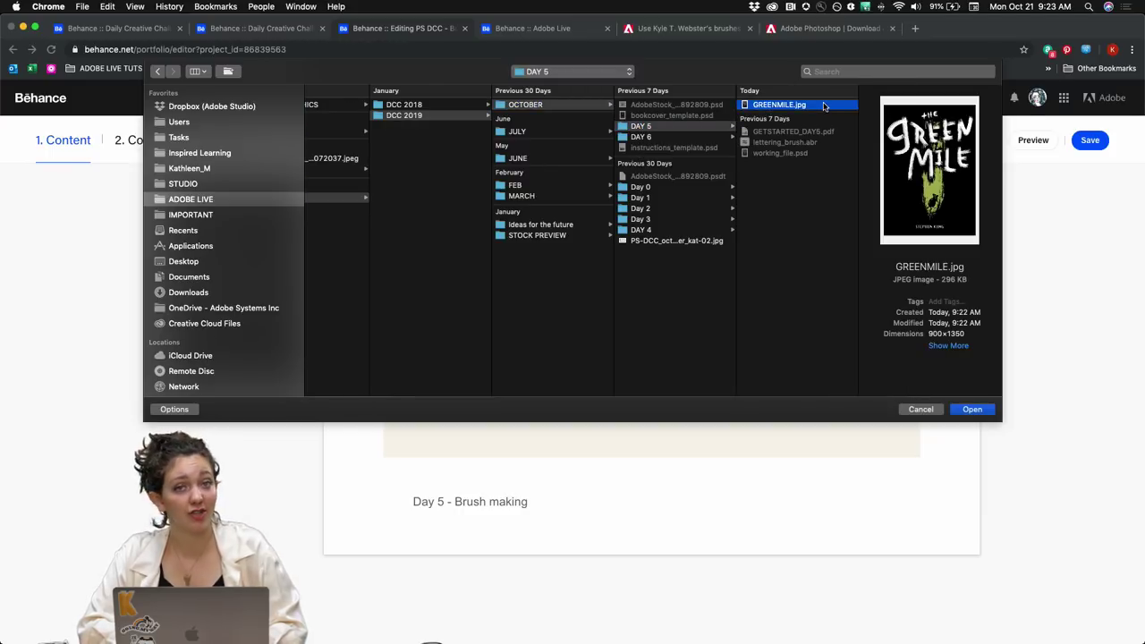
click(971, 410)
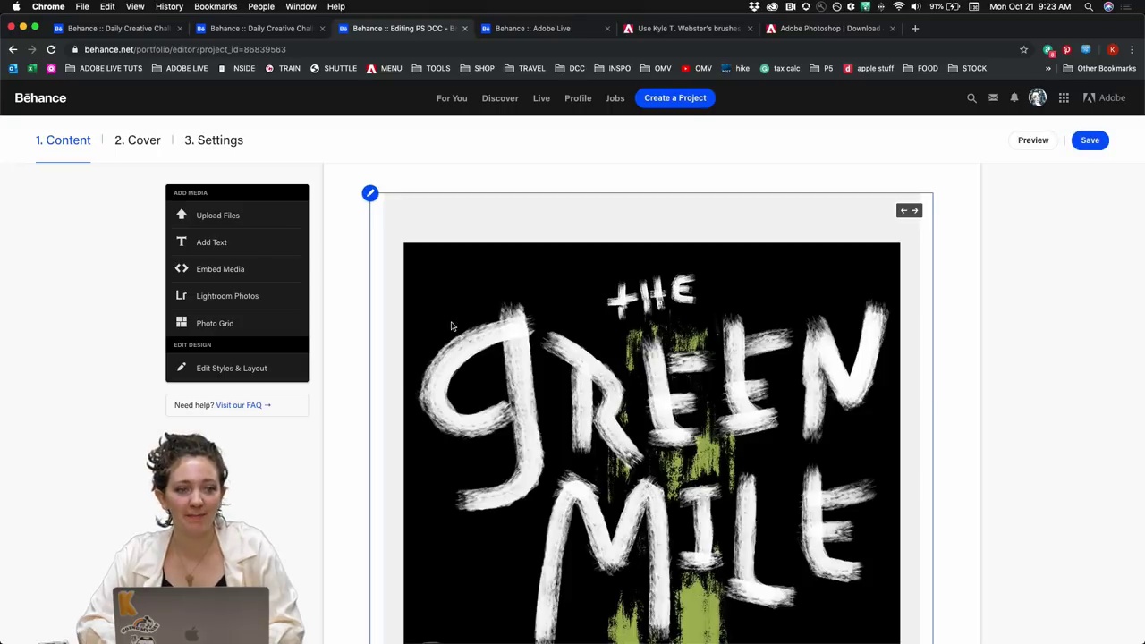
- In project Settings, check the PSDAILYCHALLENGE keyword under Discoverability and save
scroll(272, 448, down, 10)
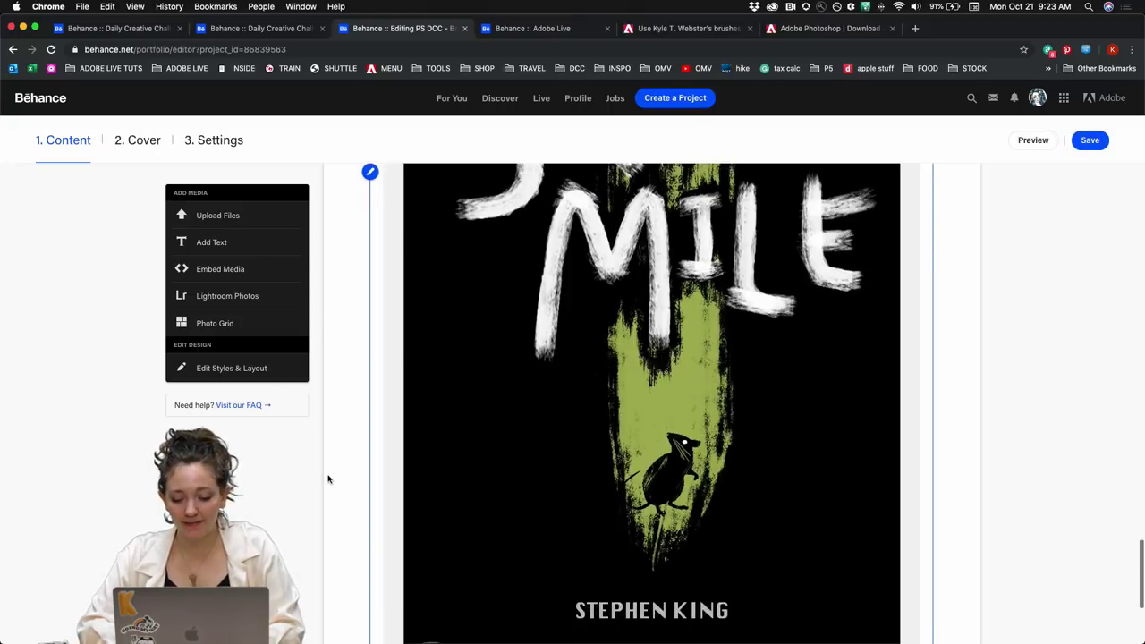
scroll(328, 478, up, 8)
click(215, 141)
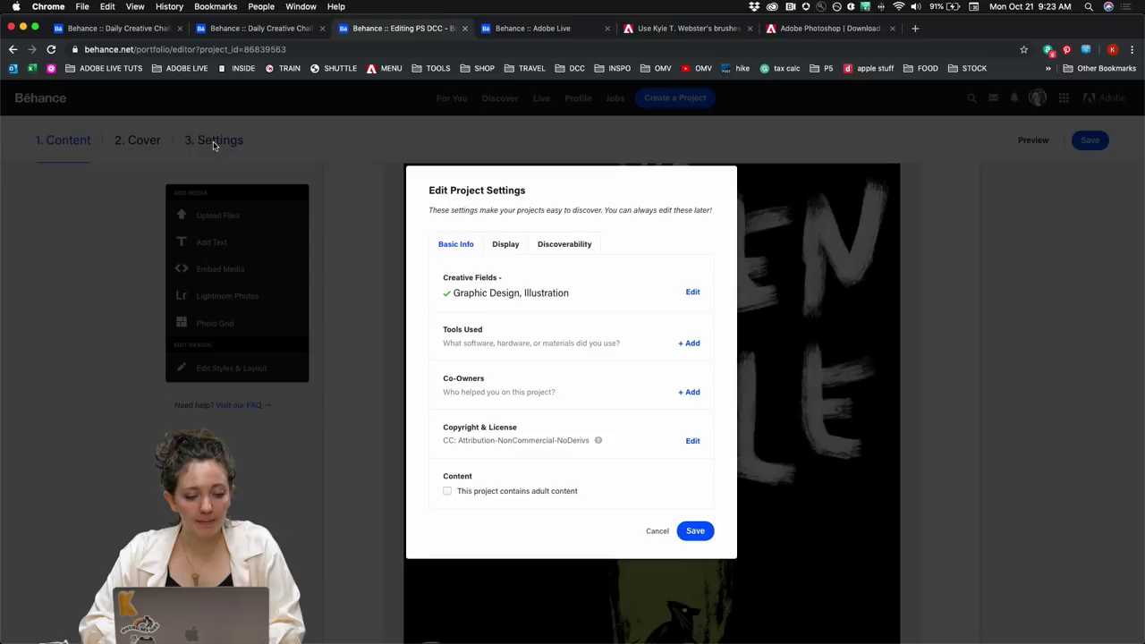
click(558, 251)
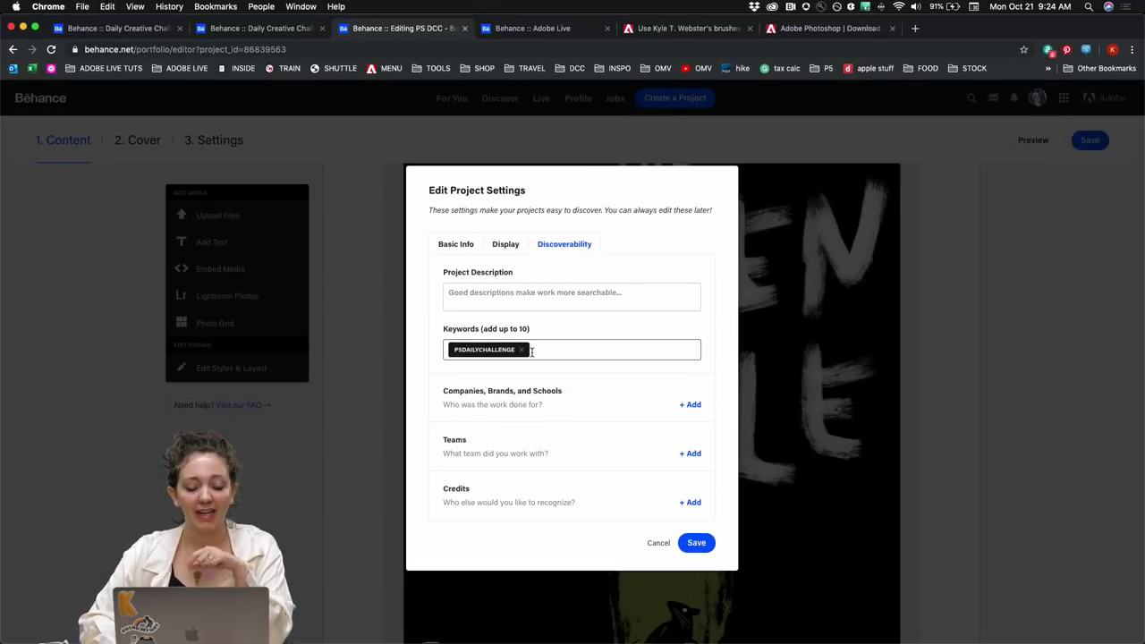
click(697, 544)
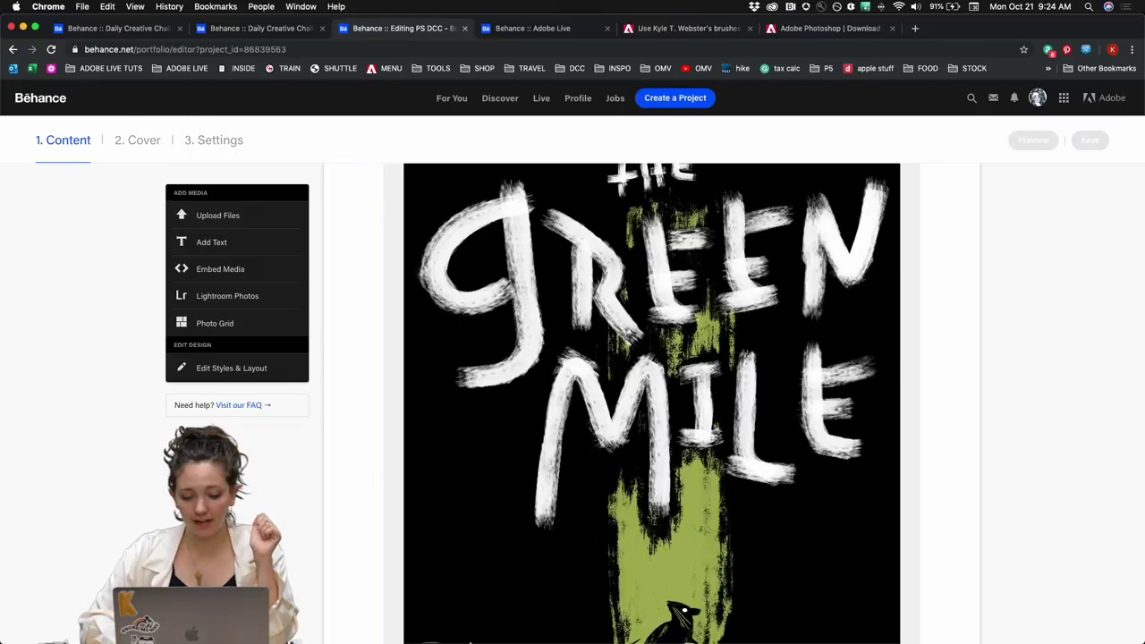
- Bring the Discord window forward from the Dock
click(573, 623)
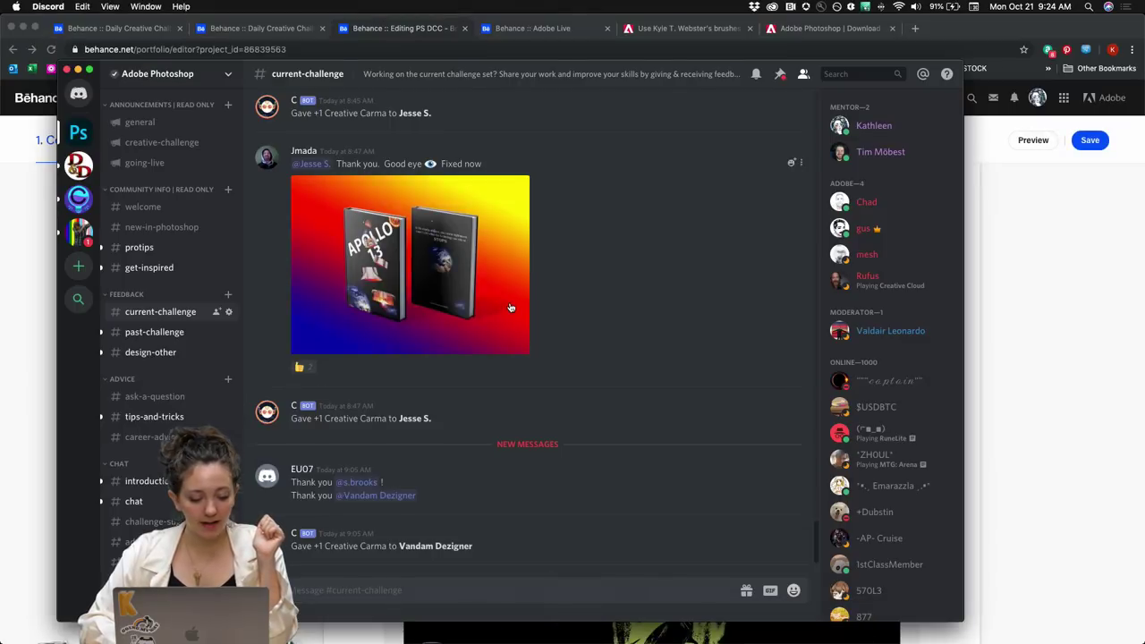